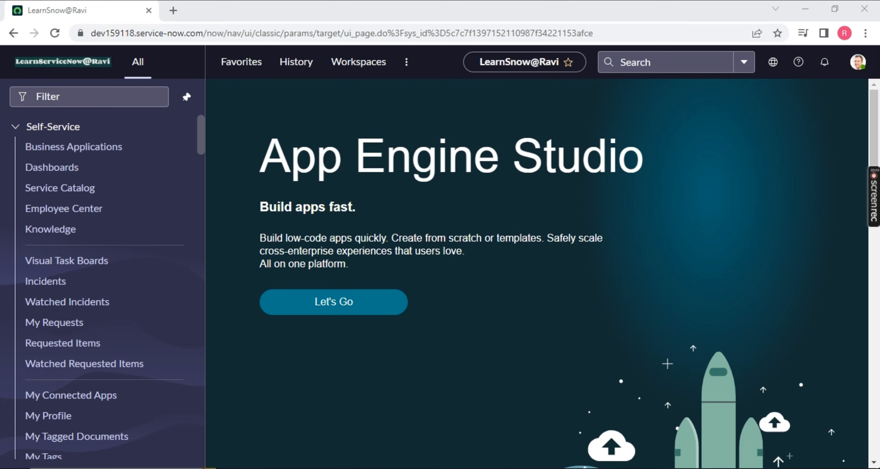
# Step: Filter the navigator for "tables" and add the System Definition Tables module to the favorites
pyautogui.click(94, 96)
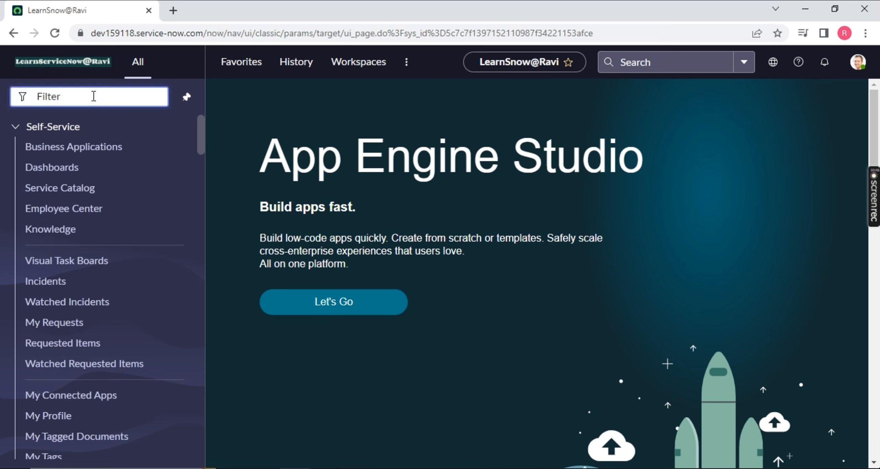
pyautogui.write('table')
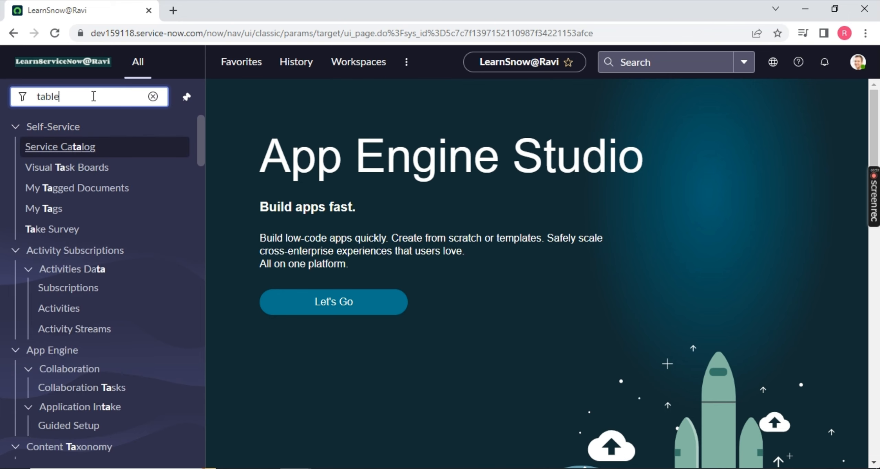
pyautogui.write('s')
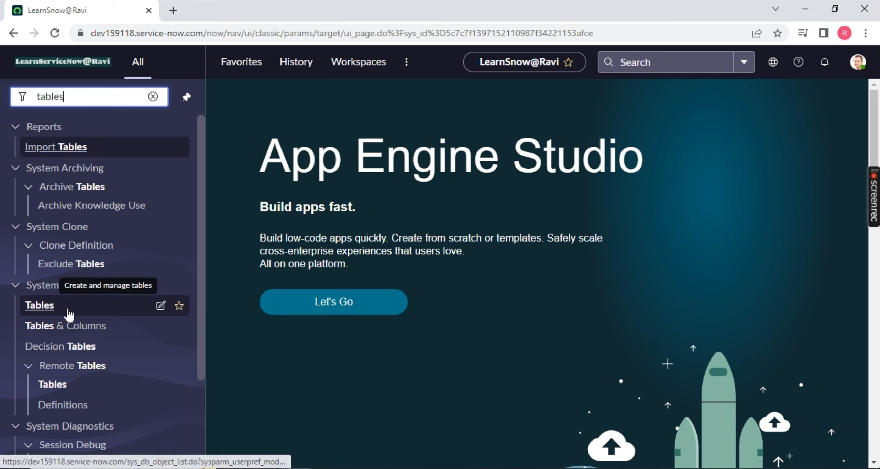
pyautogui.click(179, 306)
pyautogui.click(179, 307)
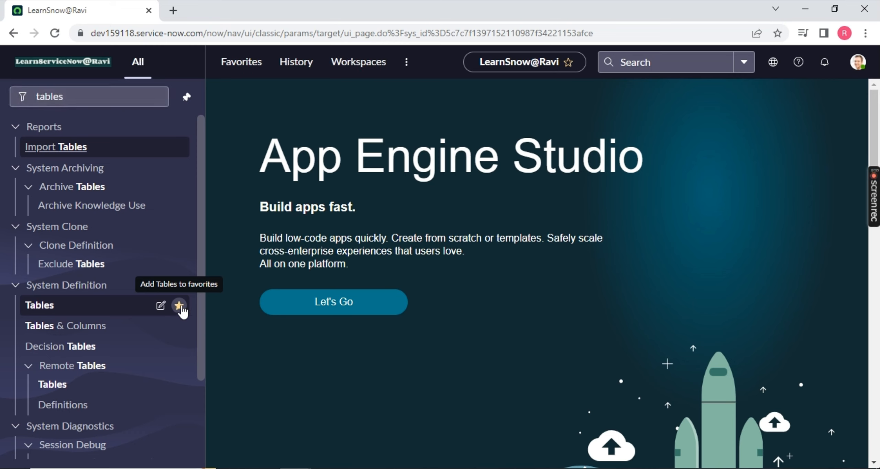
# Step: Open the System Definition - Tables favorite in a new browser tab and switch to it
pyautogui.click(249, 66)
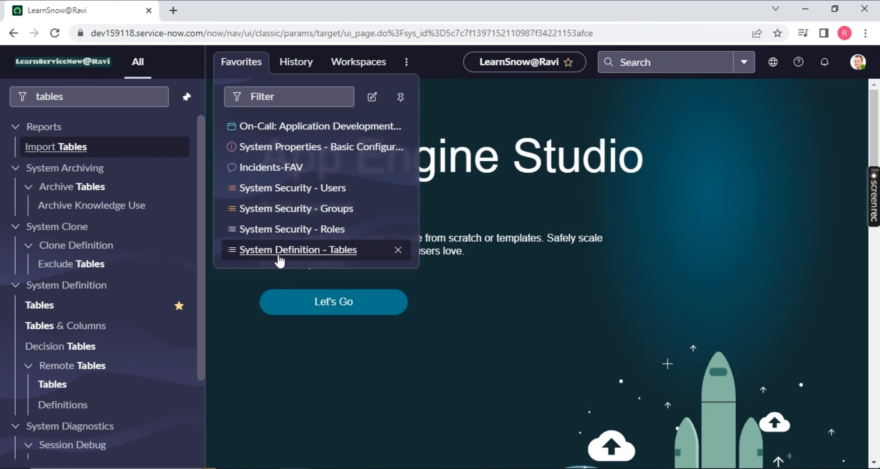
pyautogui.keyDown('ctrl'); pyautogui.click(258, 254); pyautogui.keyUp('ctrl')
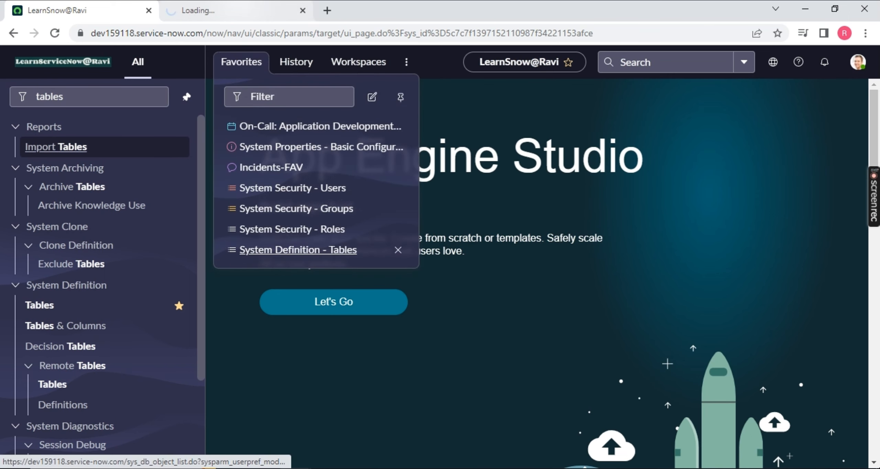
pyautogui.click(237, 11)
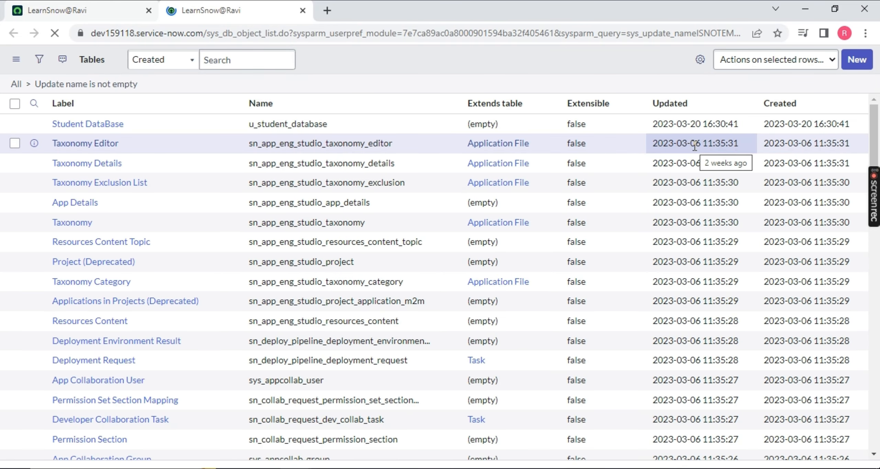
# Step: Look through the tables list and search its Name column for "incident"
pyautogui.click(508, 455)
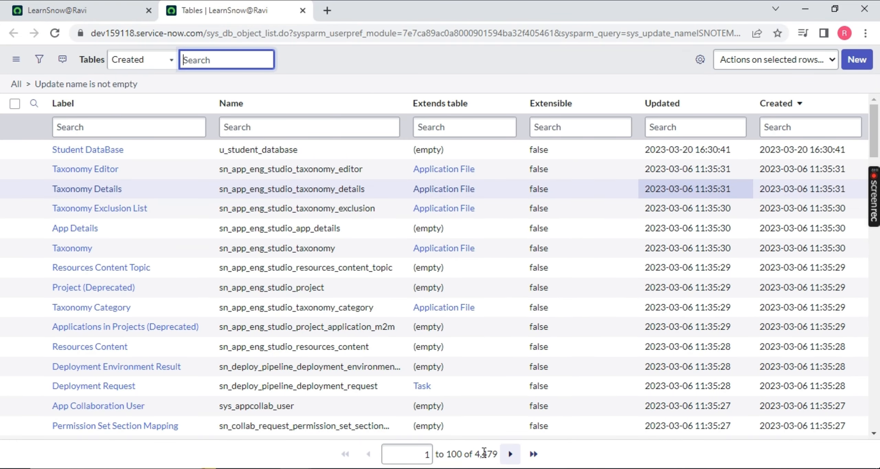
pyautogui.scroll(-2, 477, 452)
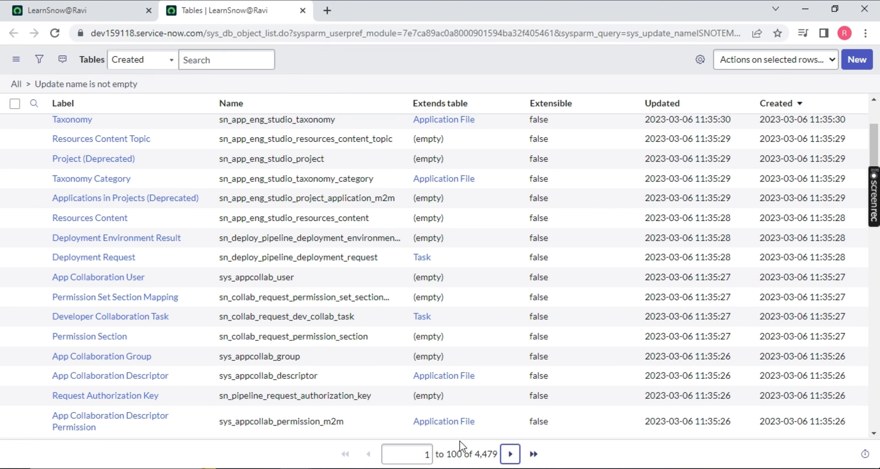
pyautogui.scroll(3, 275, 230)
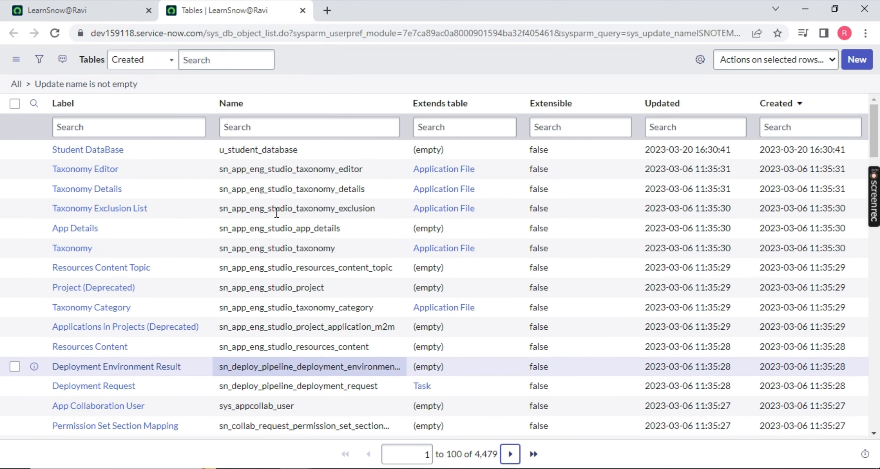
pyautogui.click(285, 131)
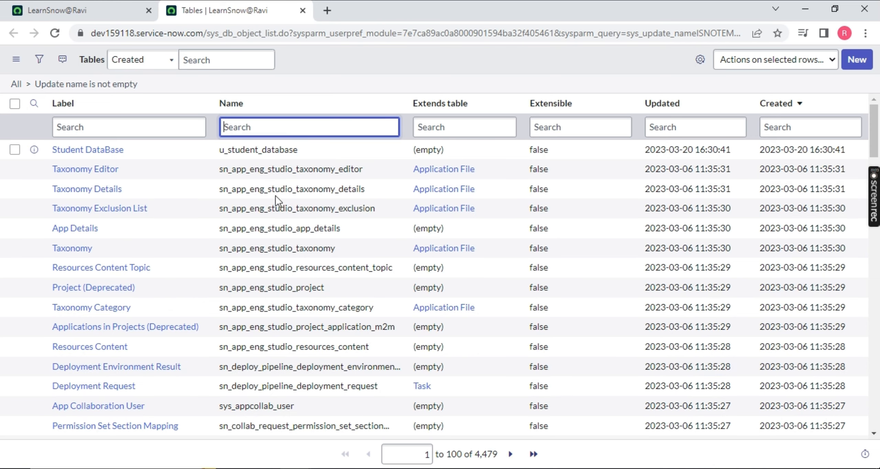
pyautogui.scroll(-5, 287, 197)
pyautogui.scroll(-5, 287, 198)
pyautogui.scroll(10, 298, 153)
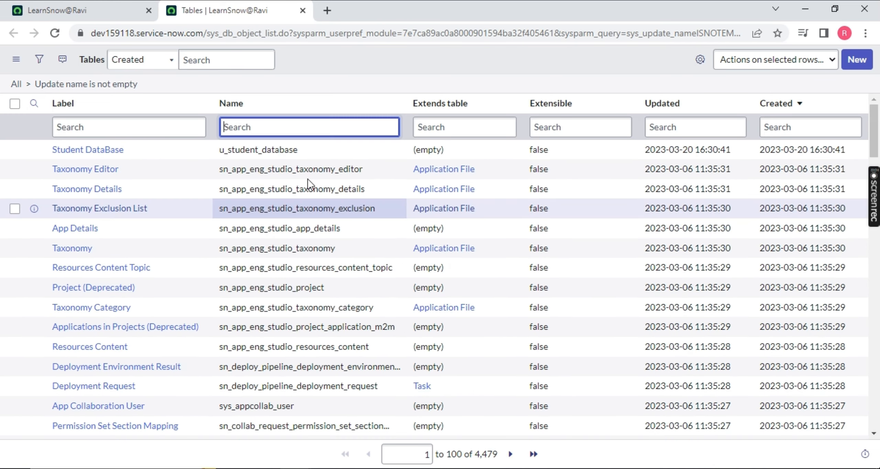
pyautogui.write('i')
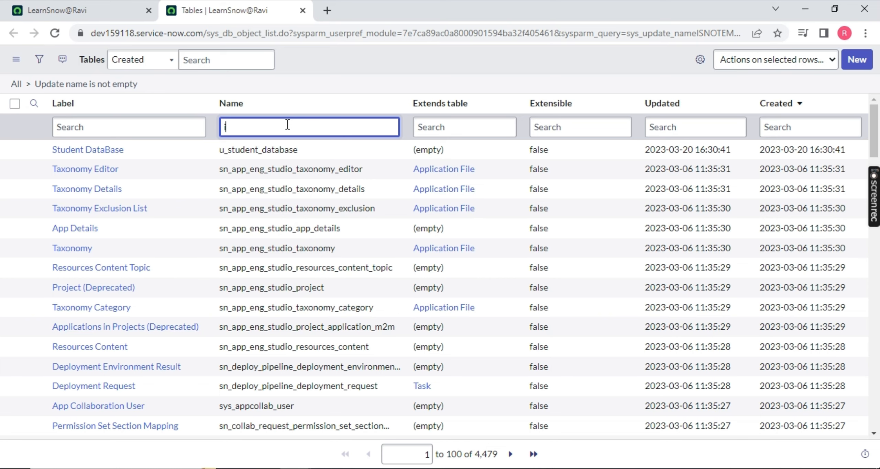
pyautogui.write('ncident')
pyautogui.press('Return')
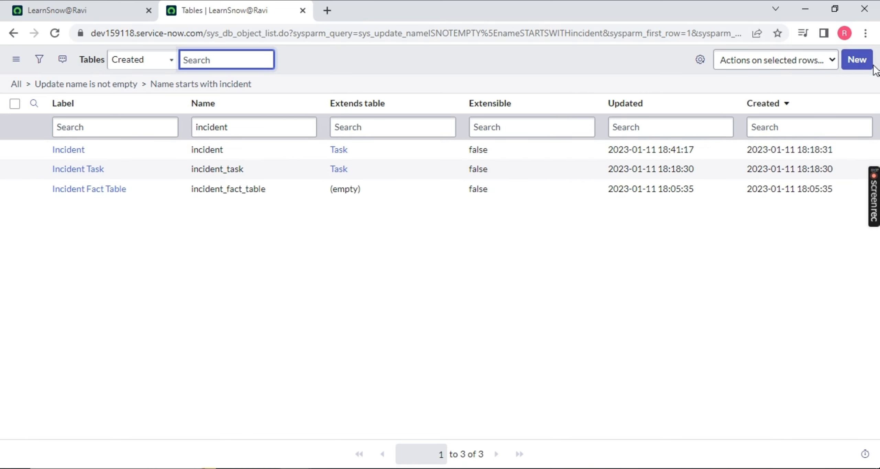
# Step: Start a new table record and set its label to "Resturant Menu List"
pyautogui.click(854, 63)
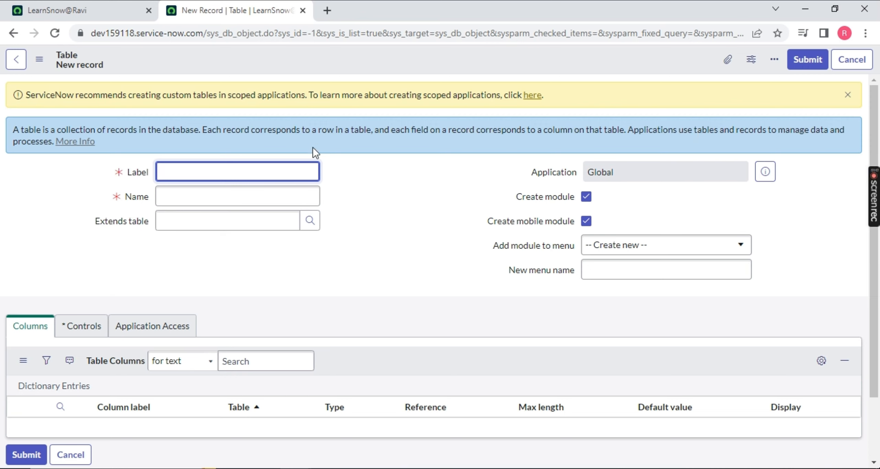
pyautogui.write('R')
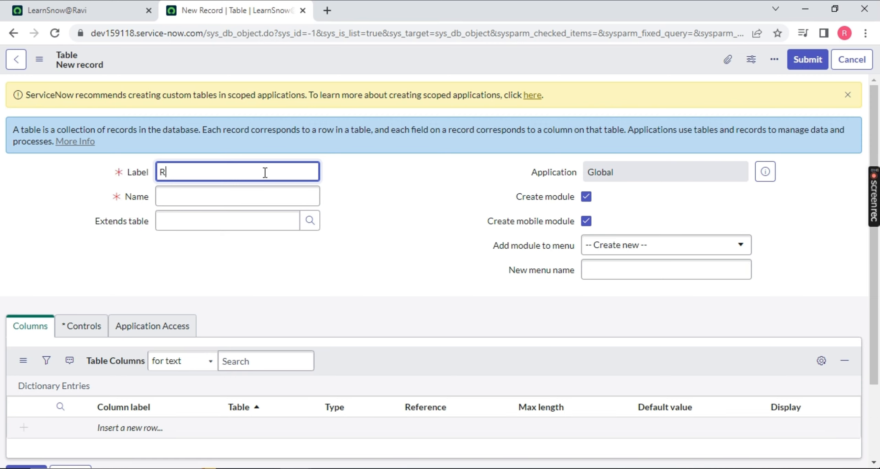
pyautogui.write('esturant Menu List')
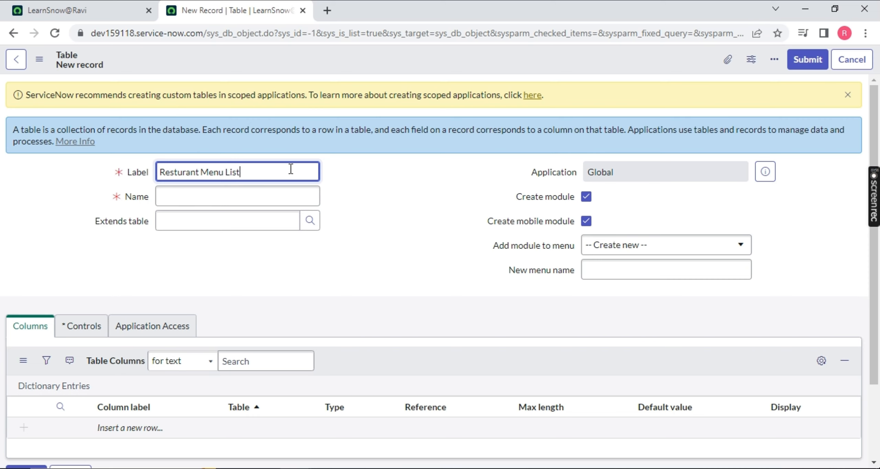
pyautogui.moveTo(291, 169); pyautogui.dragTo(151, 176)
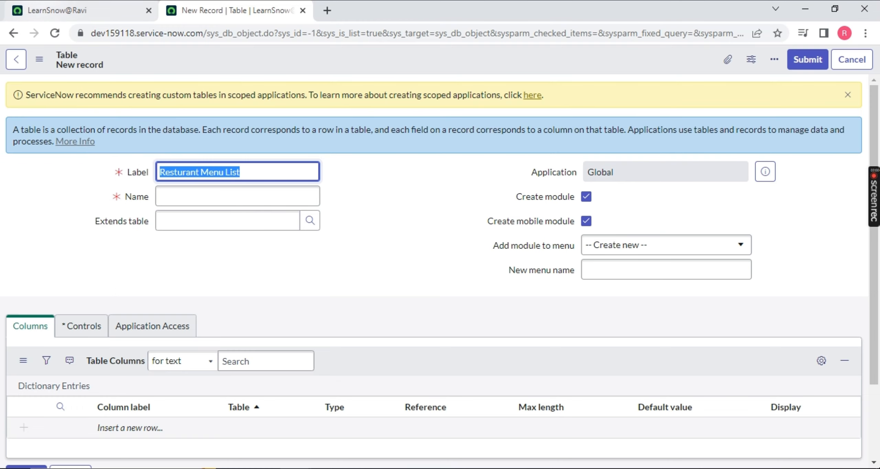
# Step: Filter the navigator for "incide" and open the Incident application's All list in a separate tab placed before the new table record
pyautogui.click(54, 11)
pyautogui.click(91, 99)
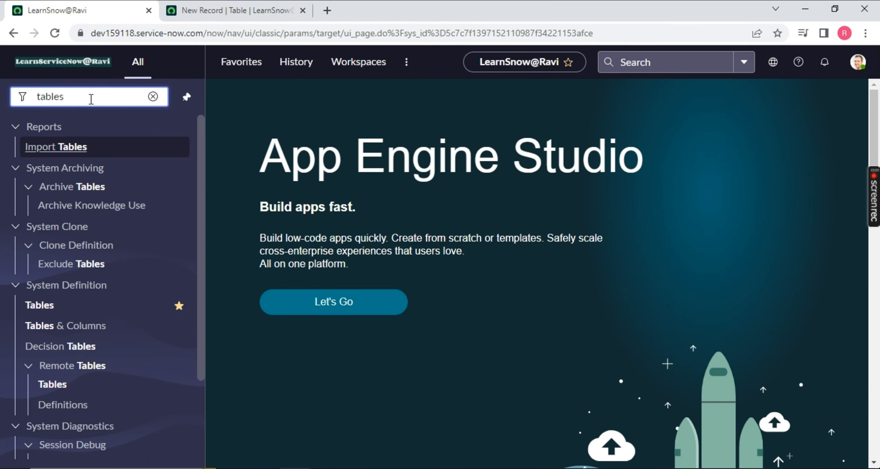
pyautogui.press('BackSpace')
pyautogui.press('BackSpace')
pyautogui.press('BackSpace')
pyautogui.press('BackSpace')
pyautogui.press('BackSpace')
pyautogui.press('BackSpace')
pyautogui.write('inc')
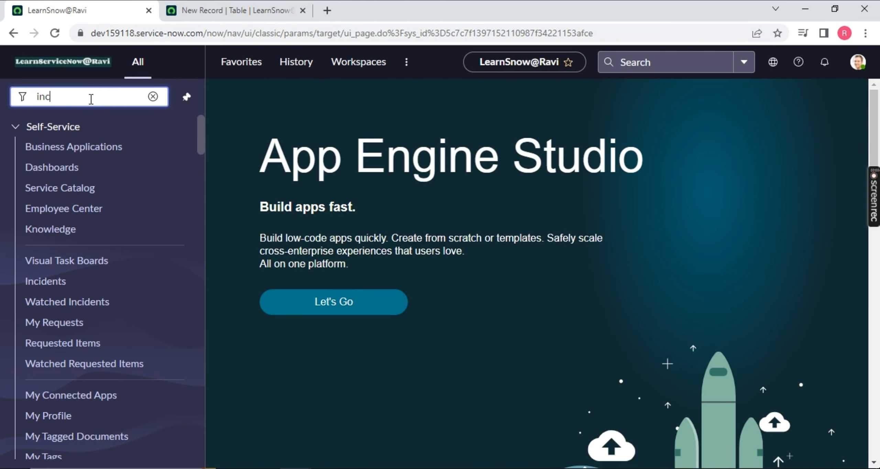
pyautogui.write('ide')
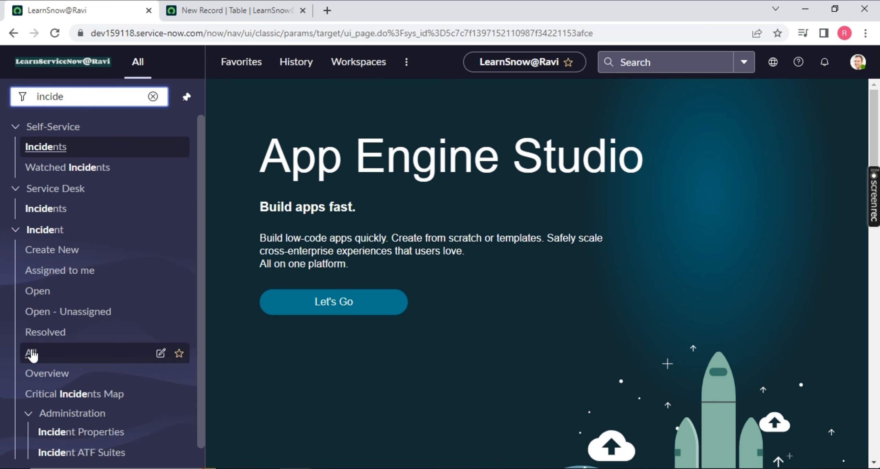
pyautogui.middleClick(62, 354)
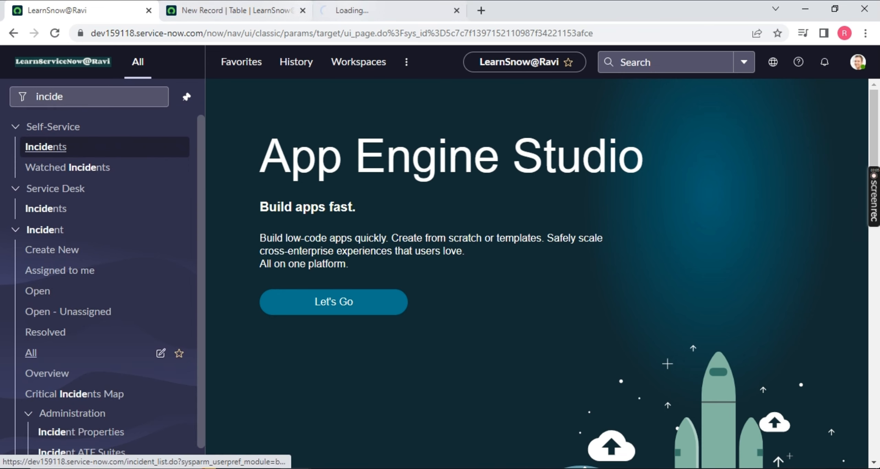
pyautogui.moveTo(375, 11); pyautogui.dragTo(240, 11)
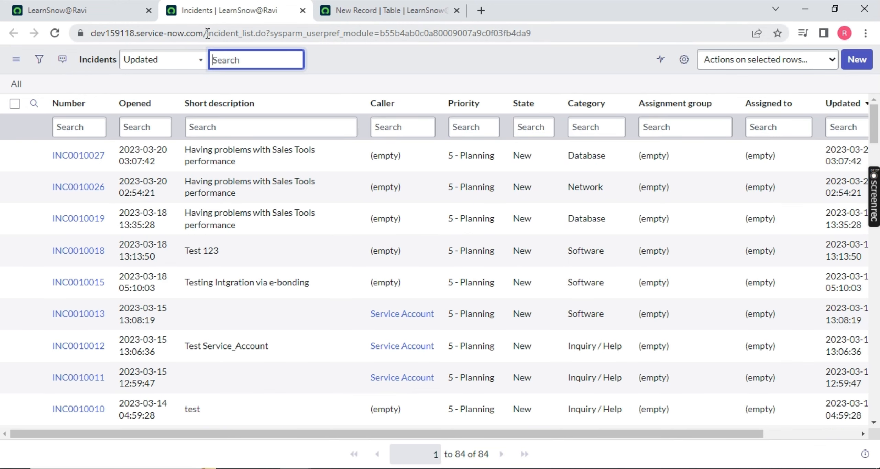
# Step: Compare the table name in the incident list's URL with the label and Name of the new table record
pyautogui.moveTo(207, 34); pyautogui.dragTo(235, 34)
pyautogui.click(347, 12)
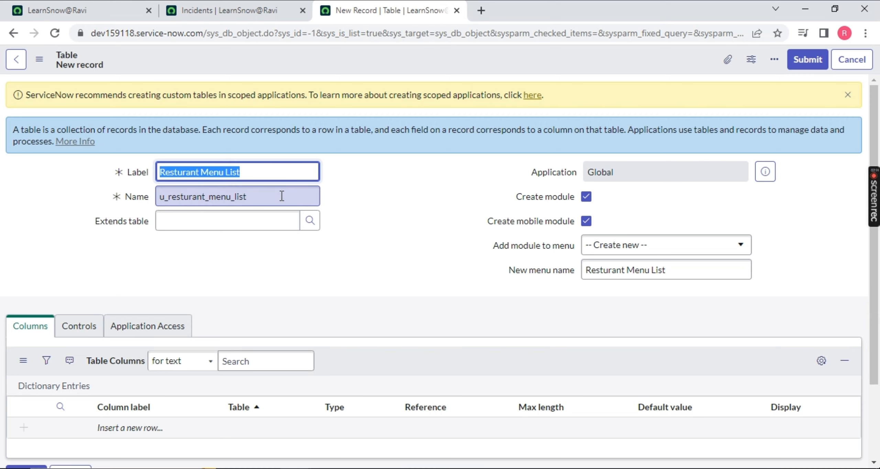
pyautogui.moveTo(280, 194); pyautogui.dragTo(153, 199)
pyautogui.click(392, 185)
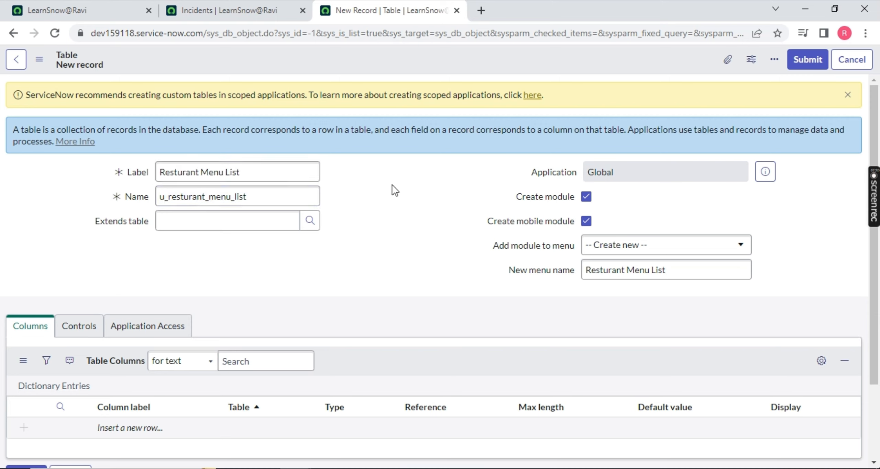
pyautogui.click(196, 12)
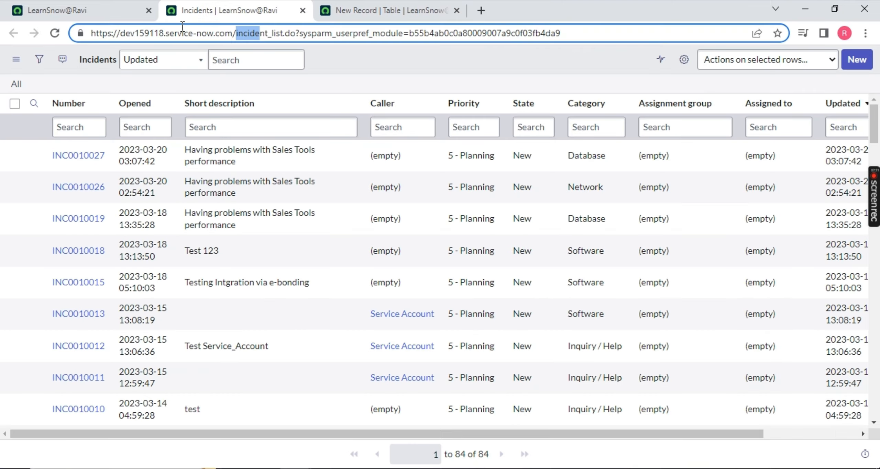
pyautogui.click(75, 10)
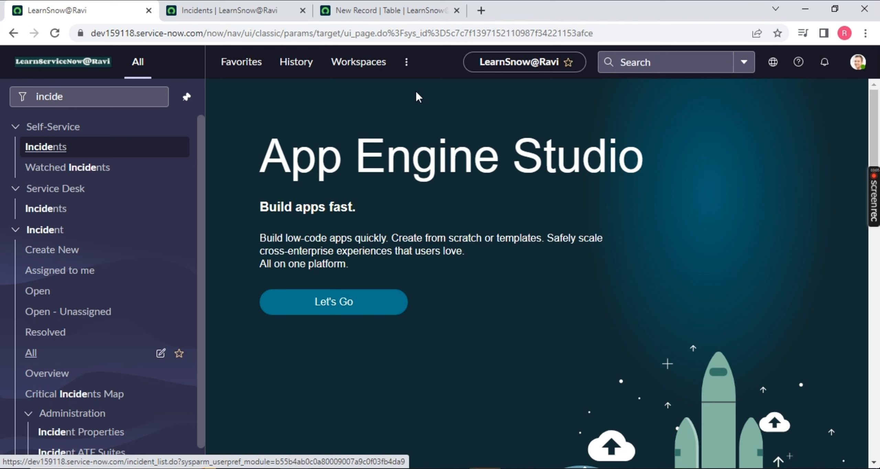
pyautogui.click(386, 13)
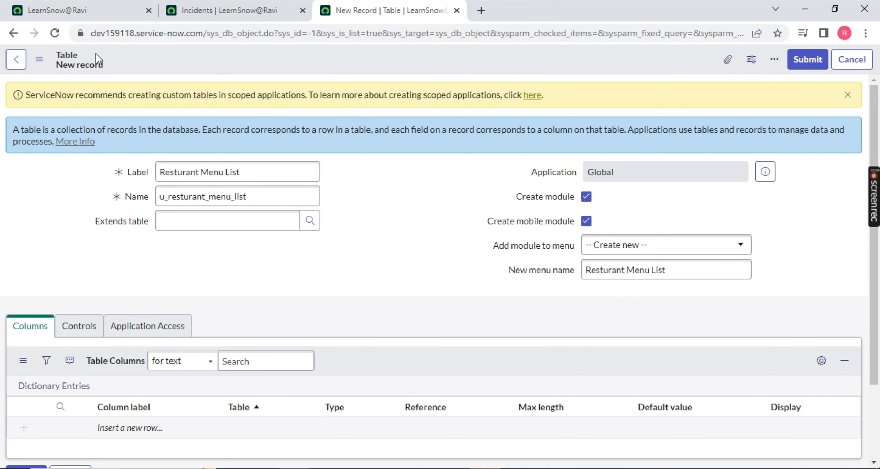
pyautogui.moveTo(253, 196); pyautogui.dragTo(101, 192)
pyautogui.moveTo(223, 172); pyautogui.dragTo(19, 171)
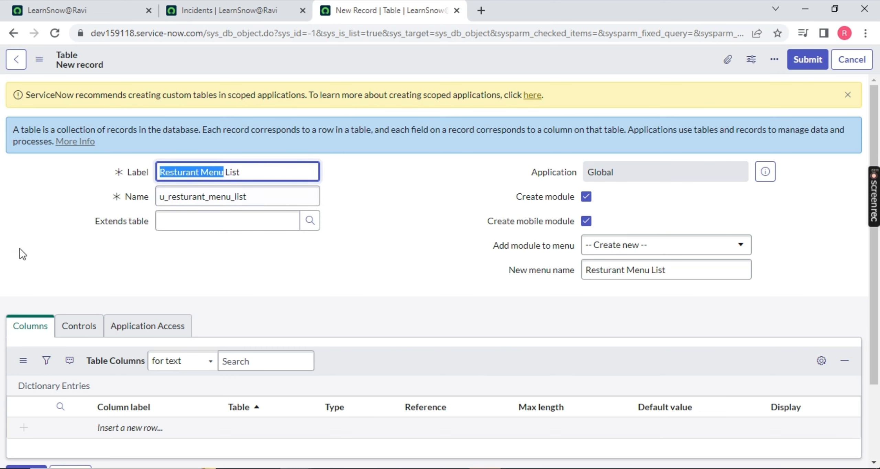
pyautogui.click(233, 246)
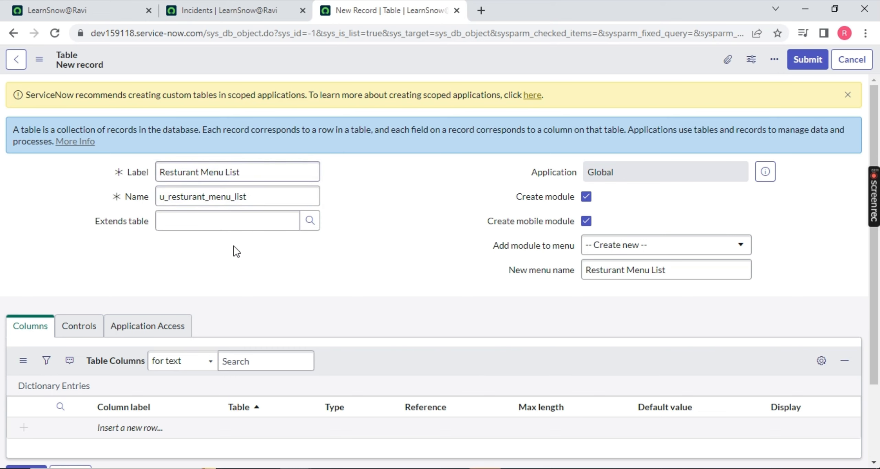
# Step: Save the new Resturant Menu List table record while staying on its form
pyautogui.rightClick(381, 61)
pyautogui.scroll(-3, 210, 291)
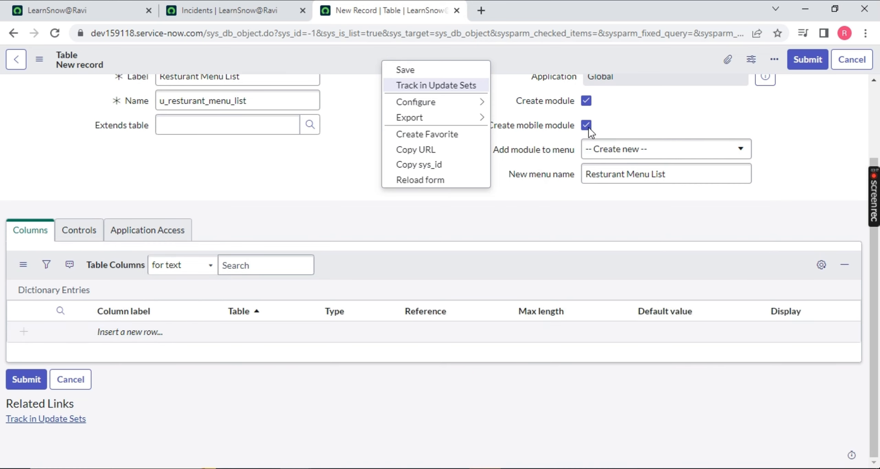
pyautogui.click(457, 66)
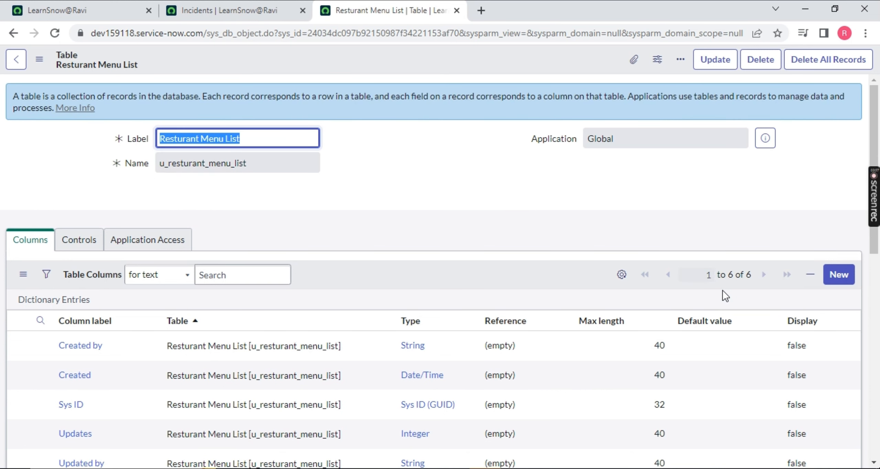
# Step: Examine the default columns in the saved table's Table Columns list, including Created and Created by
pyautogui.moveTo(759, 277); pyautogui.dragTo(711, 279)
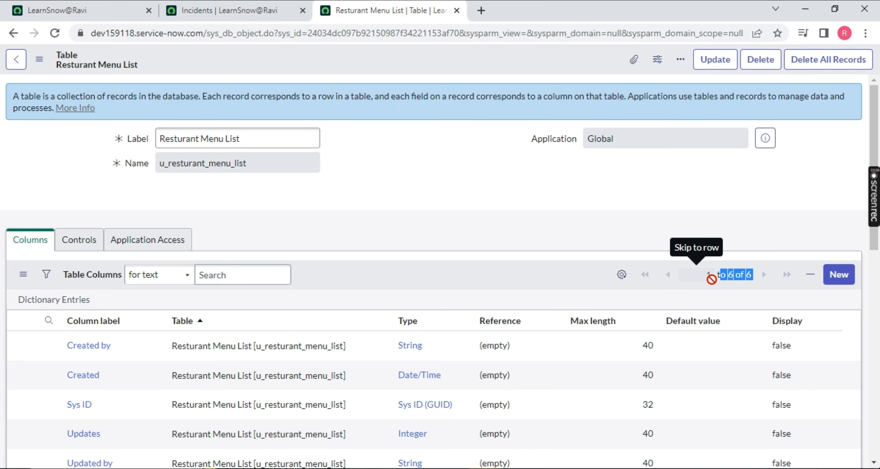
pyautogui.scroll(-3, 191, 291)
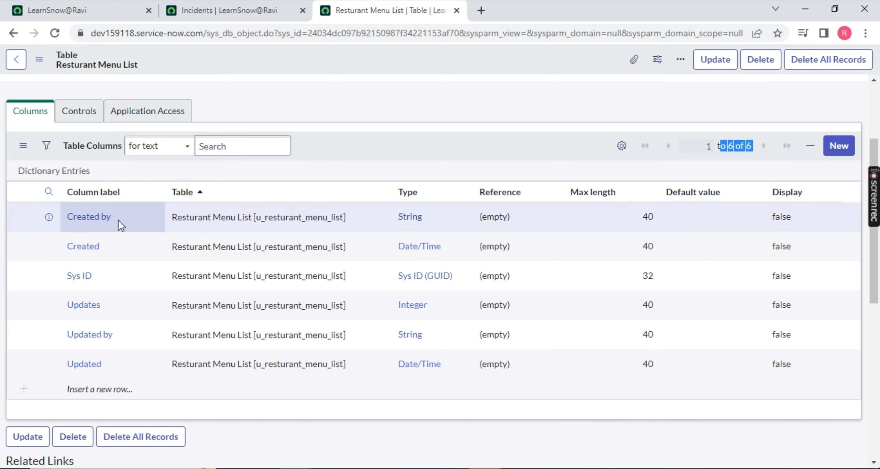
pyautogui.moveTo(111, 246); pyautogui.dragTo(48, 246)
pyautogui.moveTo(127, 220); pyautogui.dragTo(52, 218)
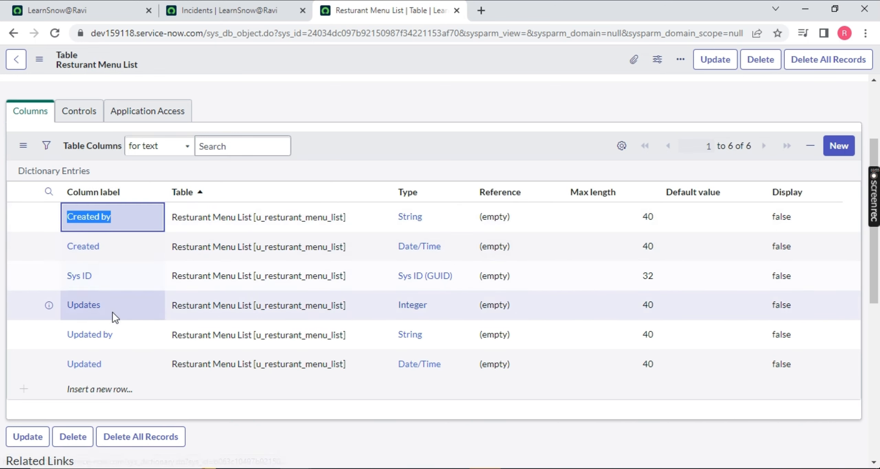
# Step: Examine the Updates, Updated by, Updated and Sys ID default columns in the saved table's Table Columns list
pyautogui.moveTo(113, 309); pyautogui.dragTo(16, 307)
pyautogui.moveTo(121, 335); pyautogui.dragTo(6, 327)
pyautogui.moveTo(107, 363); pyautogui.dragTo(62, 364)
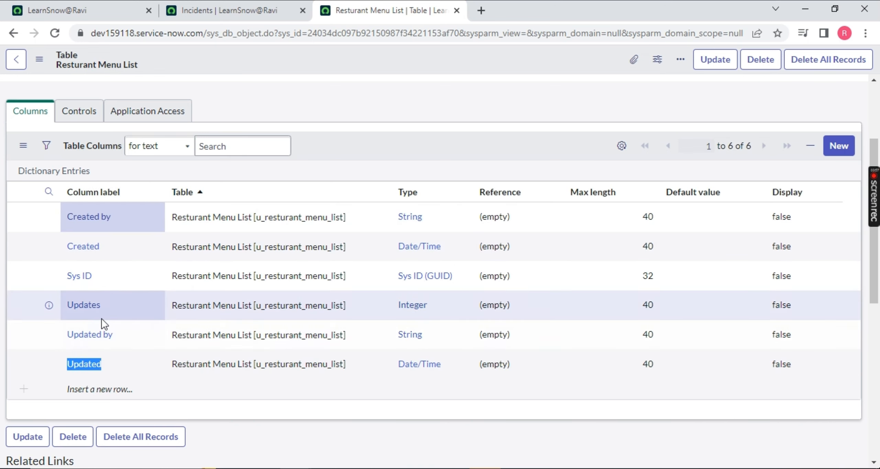
pyautogui.click(471, 130)
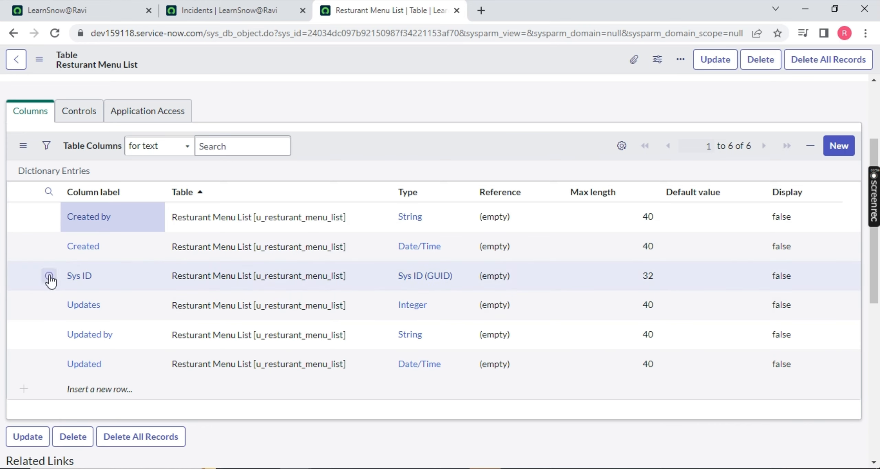
pyautogui.moveTo(63, 277); pyautogui.dragTo(92, 277)
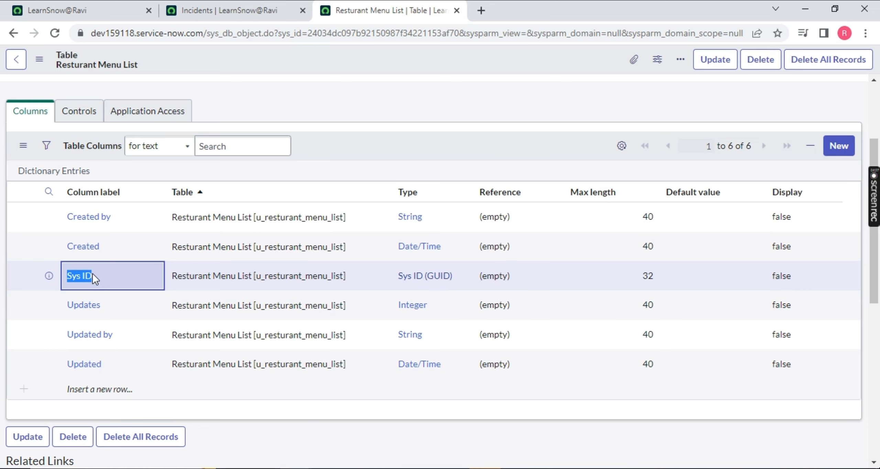
pyautogui.click(375, 121)
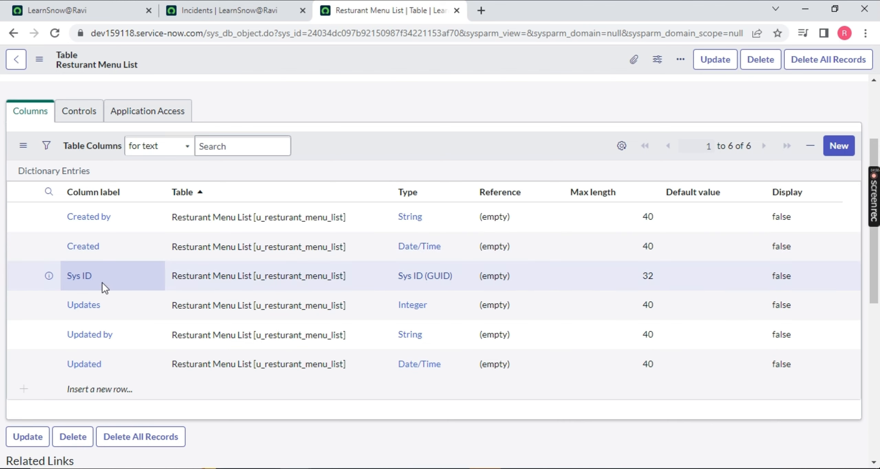
# Step: Inspect the sys_id parameter and its full value in the Resturant Menu List table record's URL
pyautogui.click(280, 34)
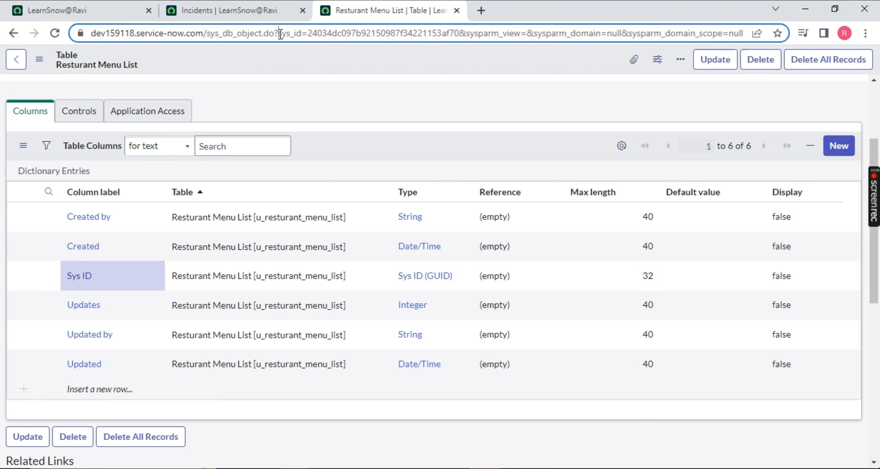
pyautogui.moveTo(280, 34); pyautogui.dragTo(461, 34)
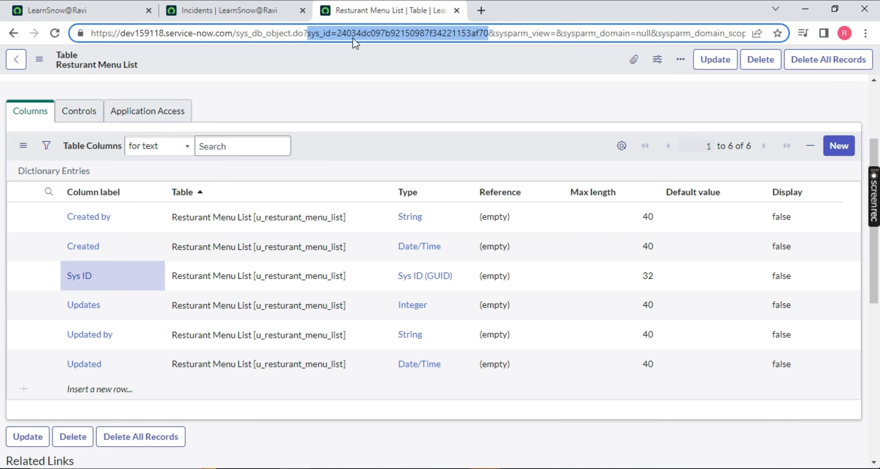
pyautogui.click(354, 43)
pyautogui.moveTo(308, 33); pyautogui.dragTo(458, 34)
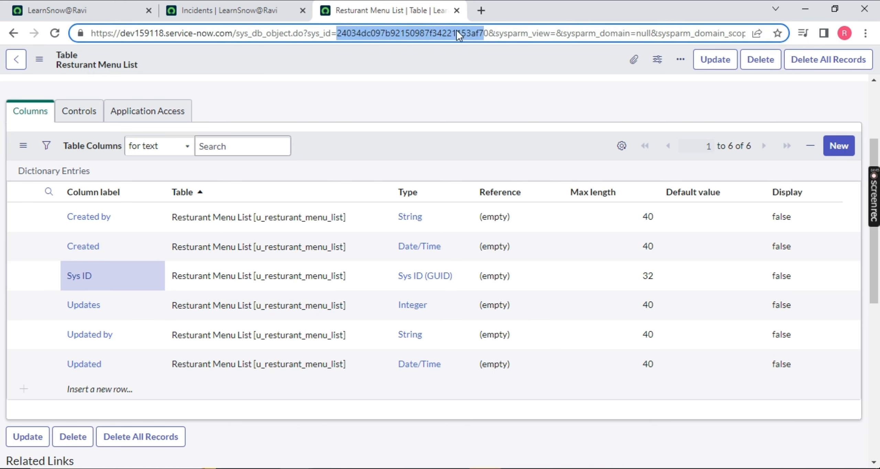
pyautogui.click(485, 33)
pyautogui.hotkey('shift', 'Left')
pyautogui.hotkey('shift', 'Left')
pyautogui.hotkey('shift', 'Left')
pyautogui.hotkey('shift', 'Left')
pyautogui.hotkey('shift', 'Left')
pyautogui.hotkey('shift', 'Left')
pyautogui.hotkey('shift', 'Left')
pyautogui.hotkey('shift', 'Left')
pyautogui.hotkey('shift', 'Left')
pyautogui.hotkey('shift', 'Left')
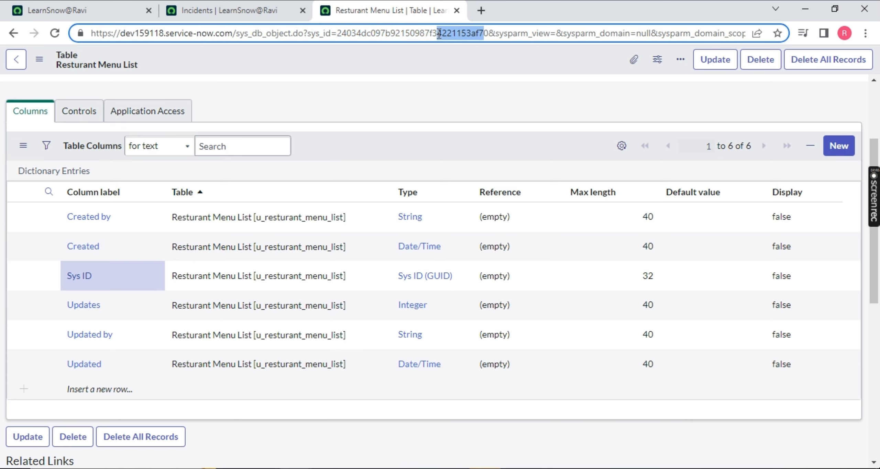
pyautogui.click(487, 34)
pyautogui.moveTo(487, 33); pyautogui.dragTo(343, 49)
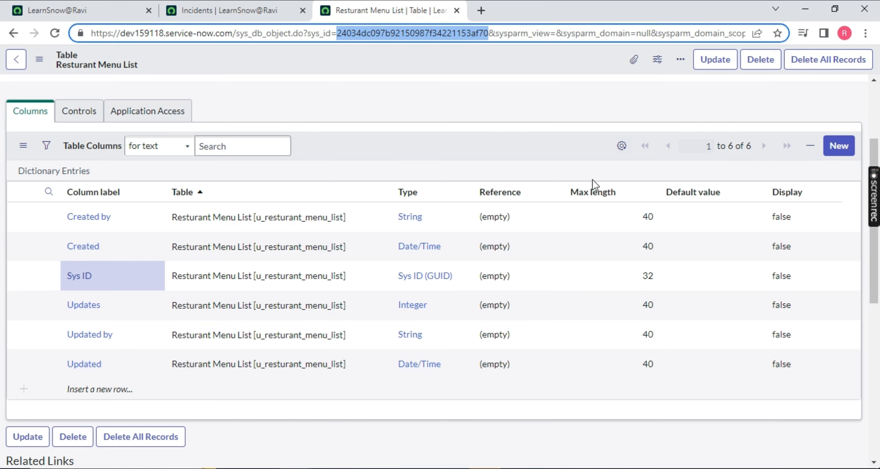
# Step: Copy the Resturant Menu List table's label and delete the table, confirming with the word "delete"
pyautogui.scroll(3, 589, 188)
pyautogui.scroll(-3, 586, 194)
pyautogui.scroll(3, 586, 194)
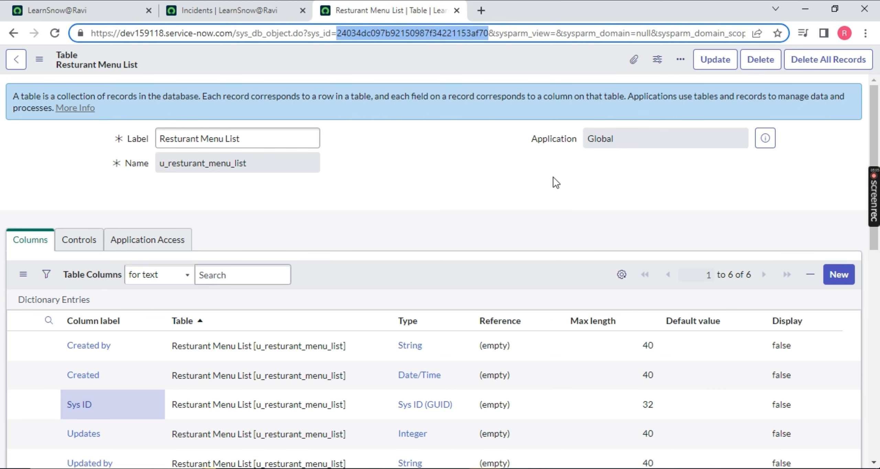
pyautogui.scroll(-5, 358, 240)
pyautogui.scroll(5, 675, 163)
pyautogui.moveTo(242, 139); pyautogui.dragTo(100, 139)
pyautogui.hotkey('ctrl', 'c')
pyautogui.click(761, 60)
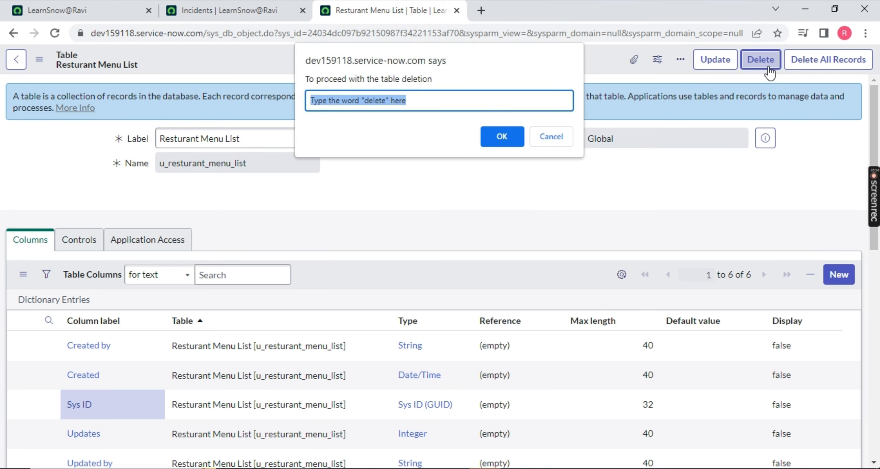
pyautogui.write('delete')
pyautogui.press('Return')
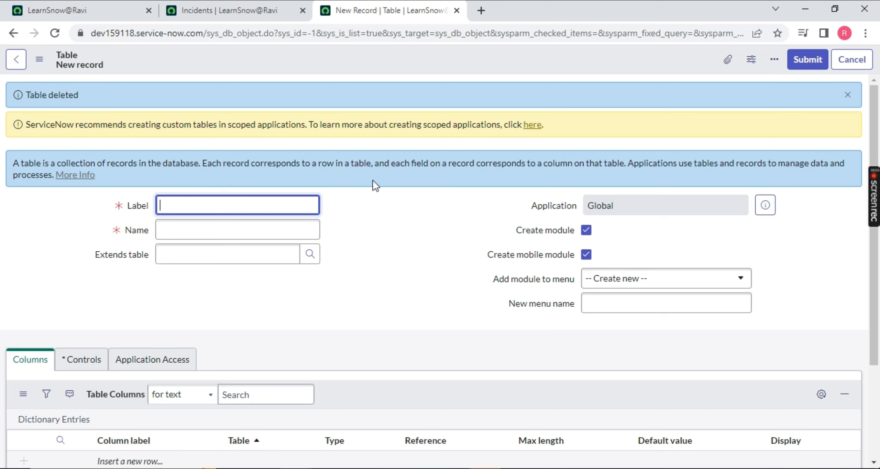
# Step: Enter the copied label Resturant Menu List in the new table record
pyautogui.hotkey('ctrl', 'v')
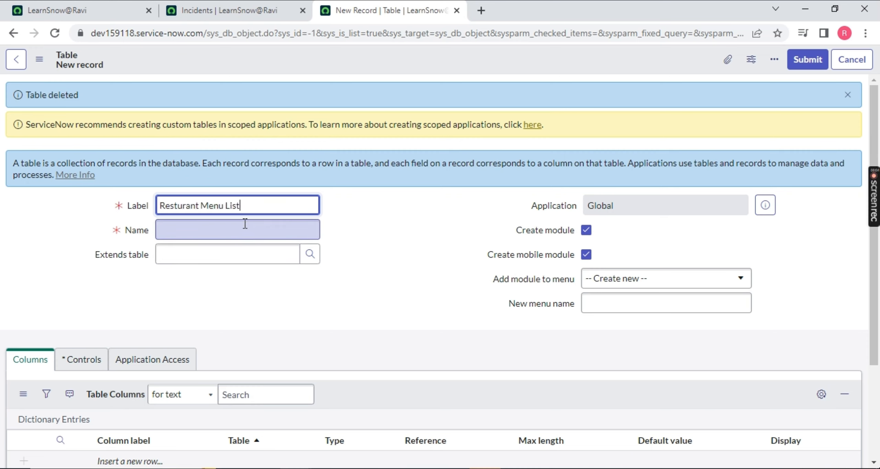
pyautogui.click(397, 220)
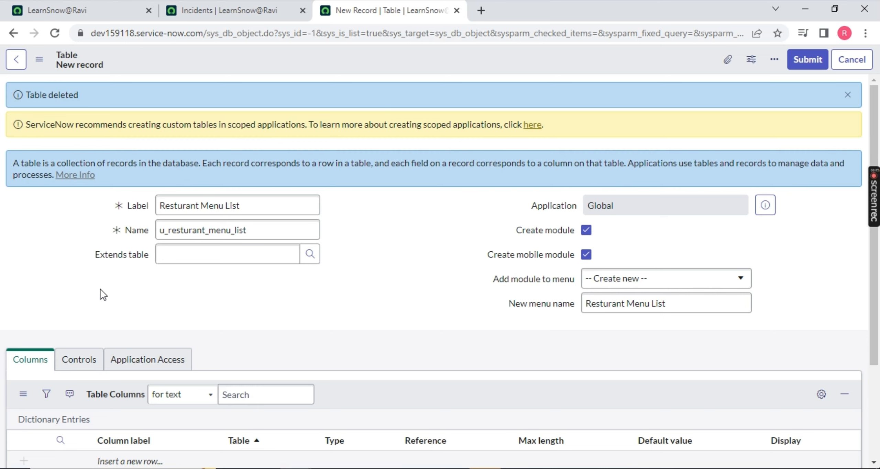
pyautogui.click(180, 255)
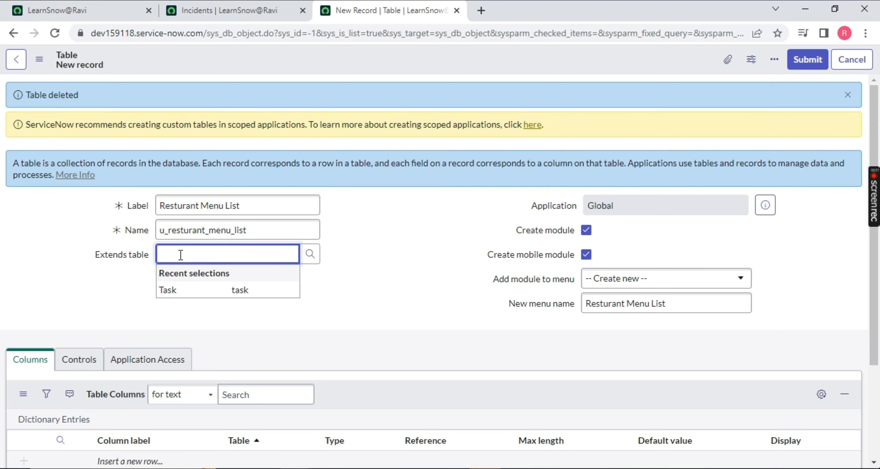
pyautogui.tripleClick(279, 206)
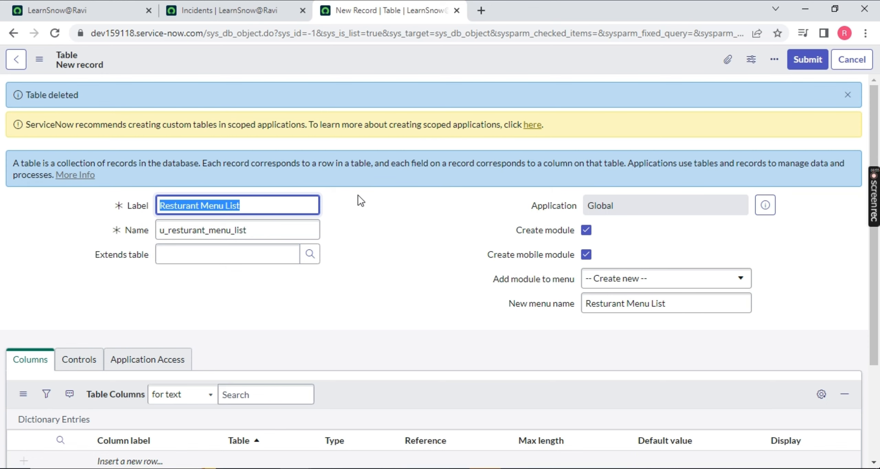
# Step: Filter the navigator for "table" and open System Definition's Tables list in a separate tab
pyautogui.click(268, 11)
pyautogui.click(81, 11)
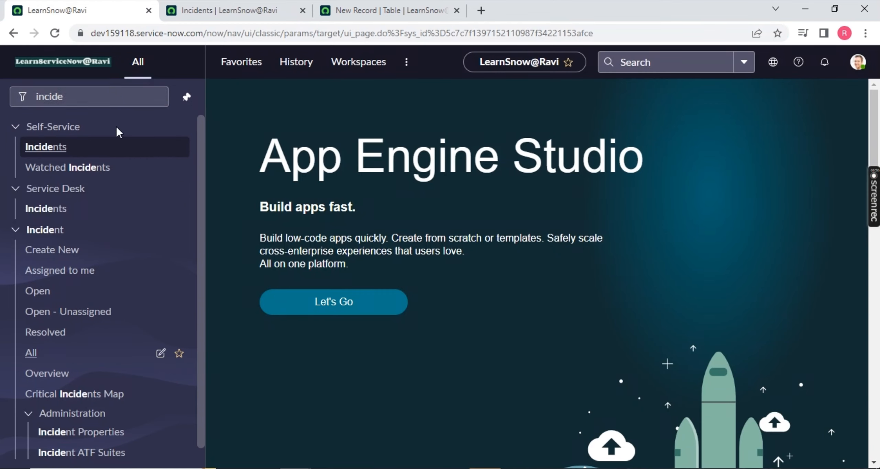
pyautogui.doubleClick(49, 96)
pyautogui.write('t')
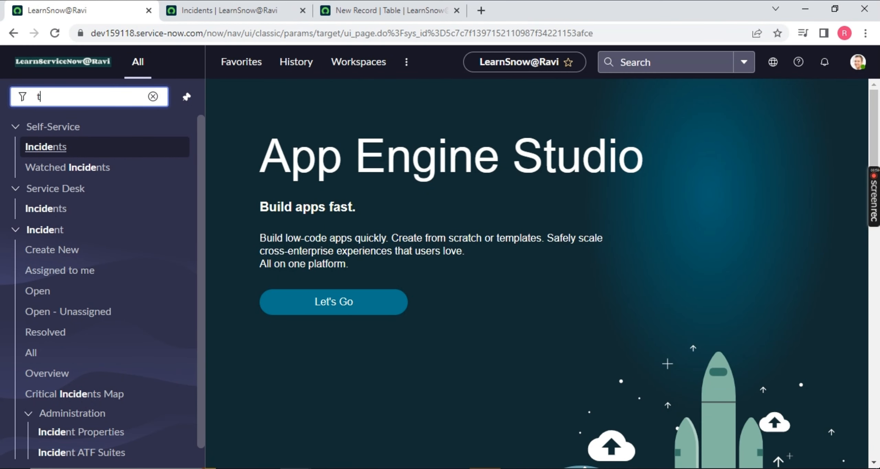
pyautogui.write('able')
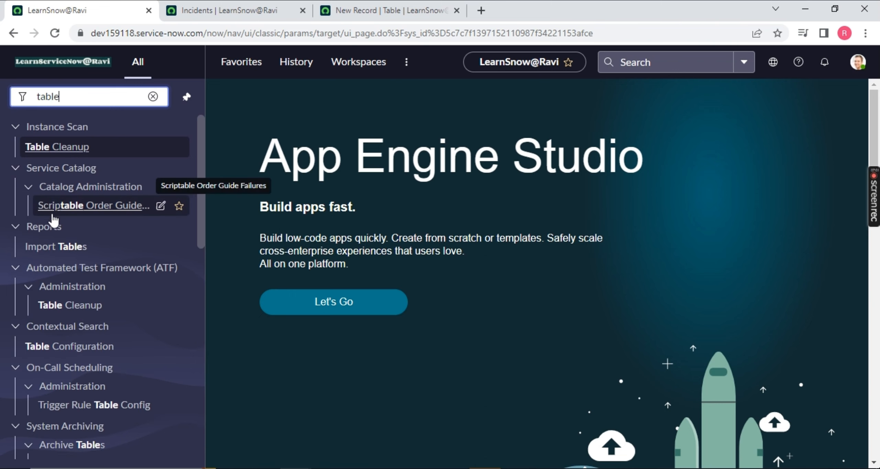
pyautogui.scroll(-3, 57, 328)
pyautogui.scroll(-2, 38, 371)
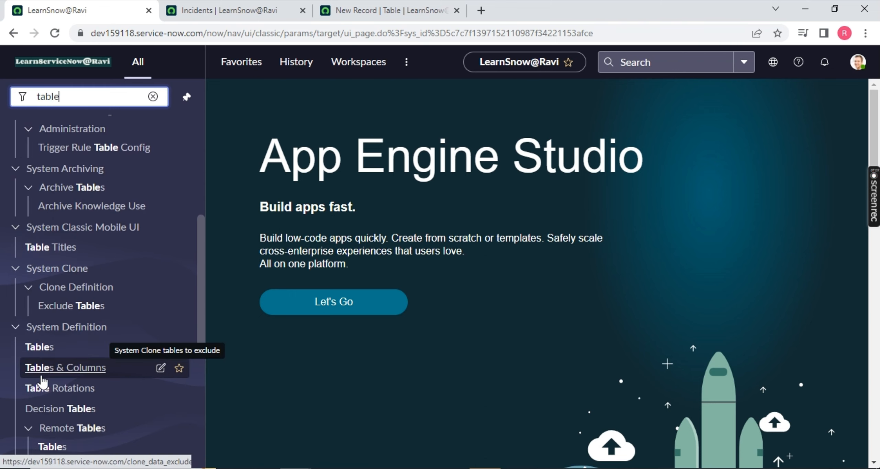
pyautogui.middleClick(37, 347)
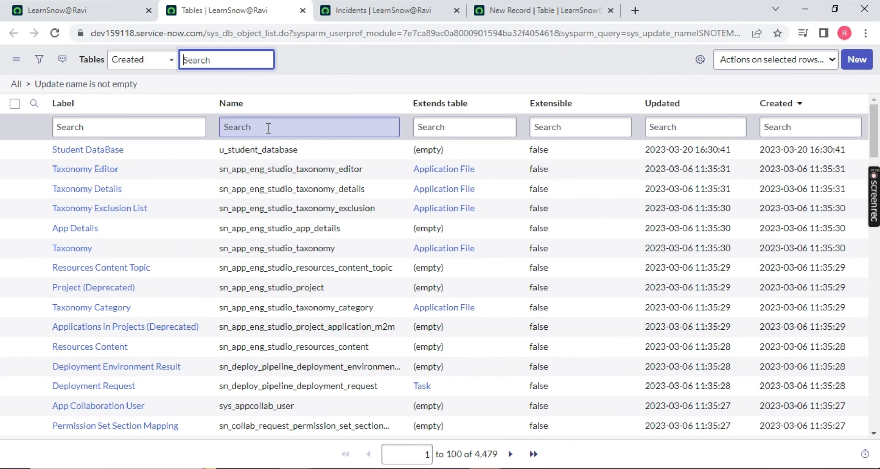
# Step: Filter the Tables list to names starting with "task"
pyautogui.click(268, 128)
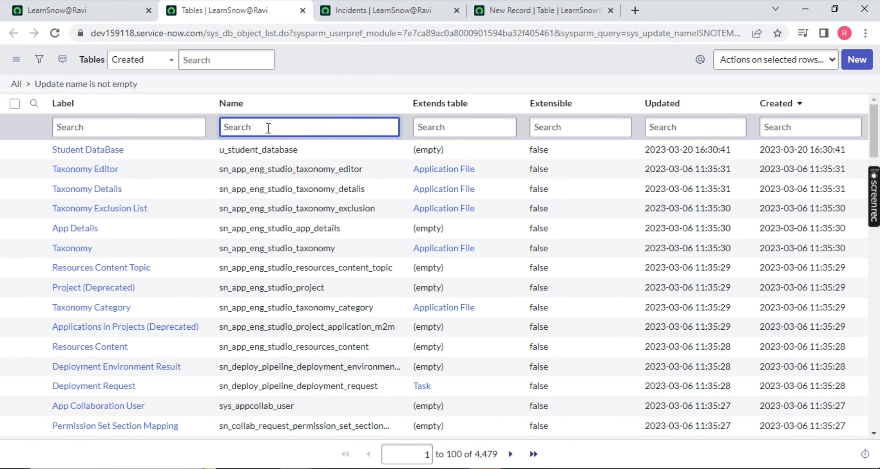
pyautogui.write('task')
pyautogui.press('Return')
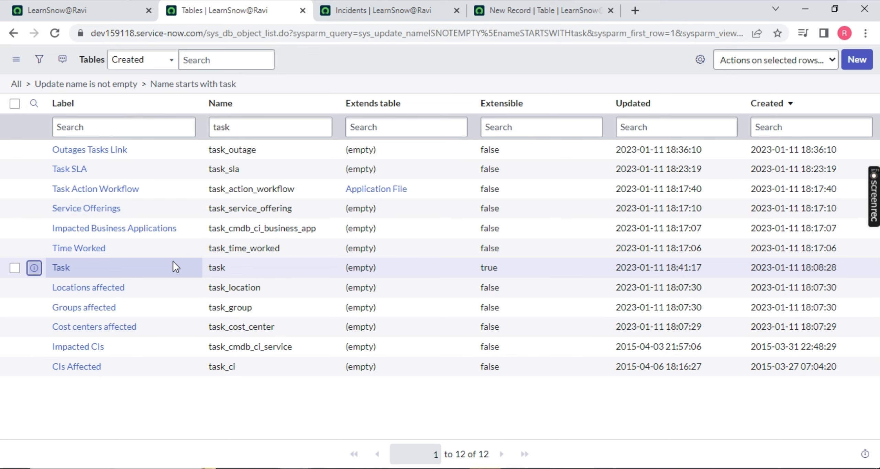
# Step: Open the Task table record in a separate tab and look through its Table Columns list
pyautogui.doubleClick(243, 265)
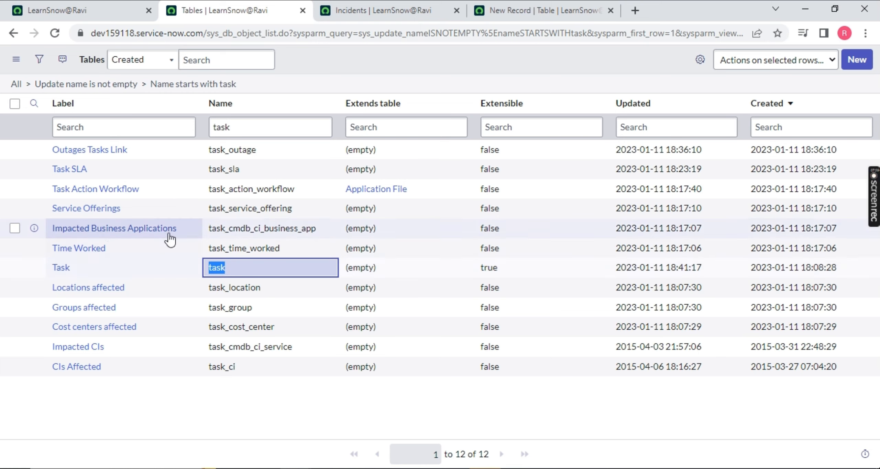
pyautogui.middleClick(61, 267)
pyautogui.click(325, 10)
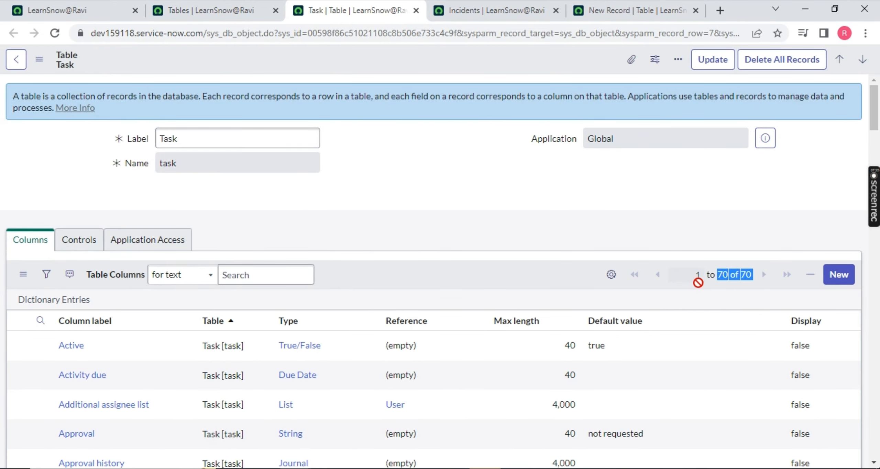
pyautogui.scroll(-10, 304, 337)
pyautogui.scroll(10, 302, 333)
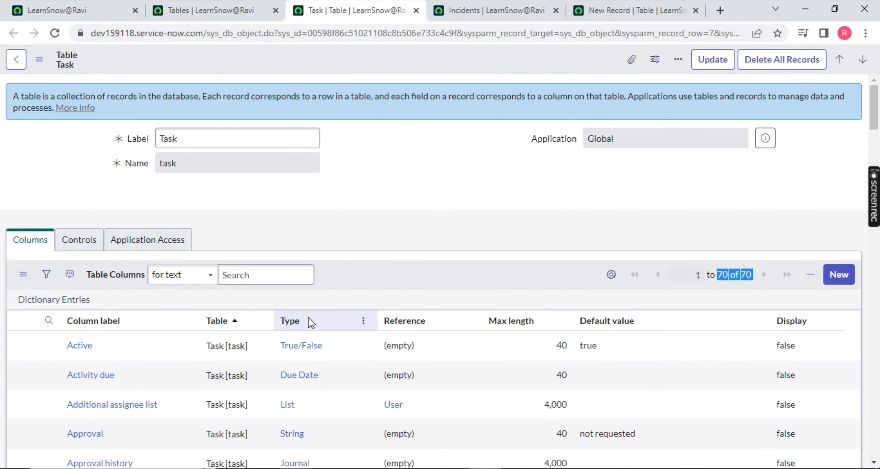
pyautogui.scroll(-10, 302, 319)
pyautogui.scroll(8, 296, 318)
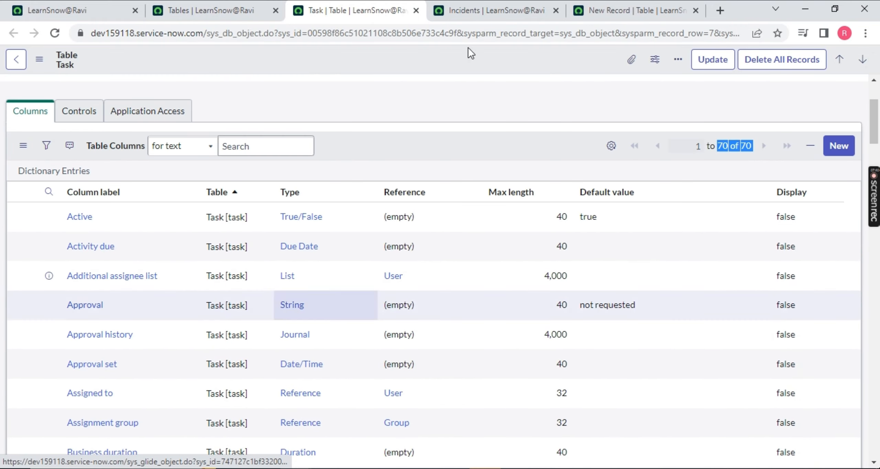
# Step: Set the new Resturant Menu List table record to extend the Task table
pyautogui.click(484, 12)
pyautogui.click(635, 10)
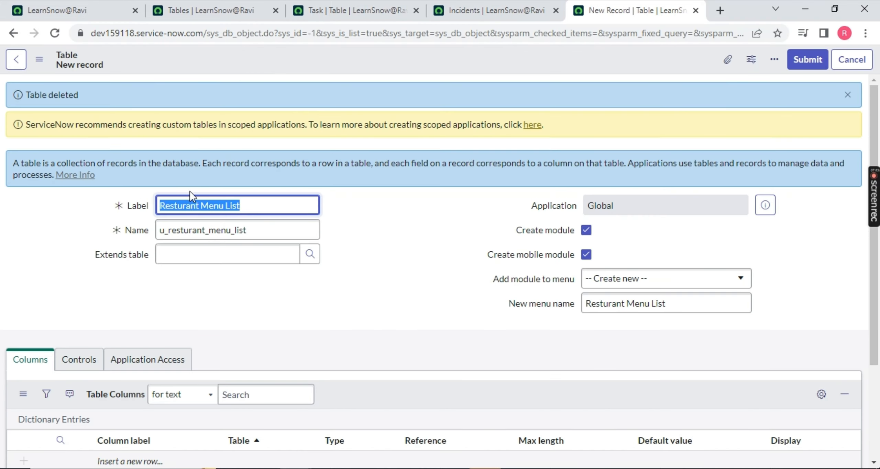
pyautogui.click(179, 254)
pyautogui.write('tas')
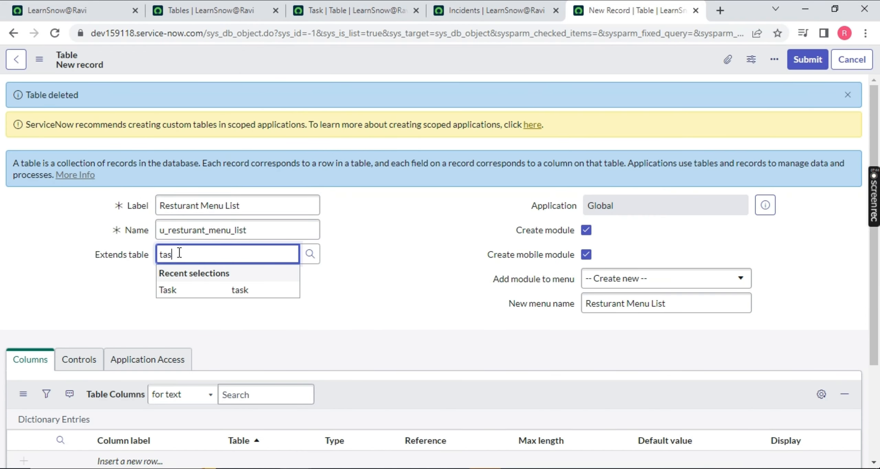
pyautogui.write('k')
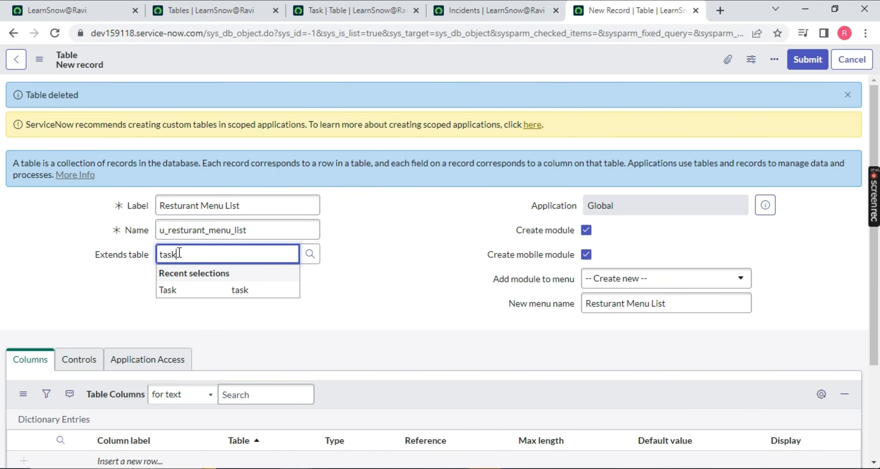
pyautogui.click(185, 292)
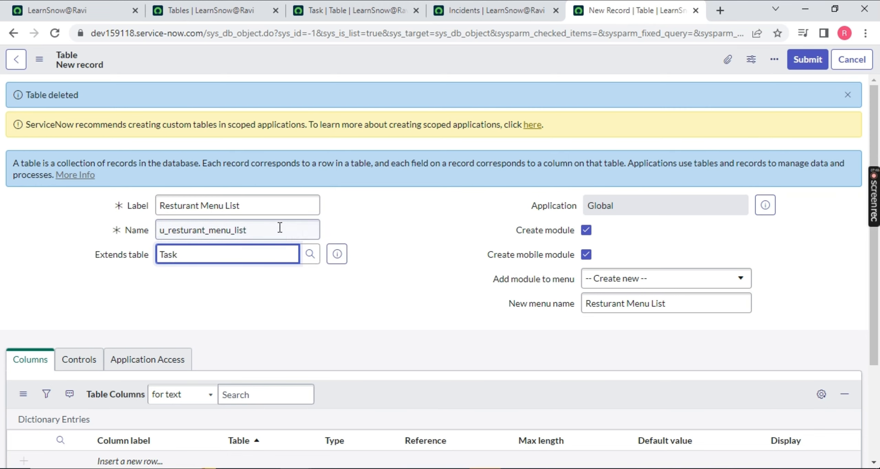
# Step: Save the Resturant Menu List table record that extends Task while staying on its form
pyautogui.rightClick(461, 61)
pyautogui.click(484, 63)
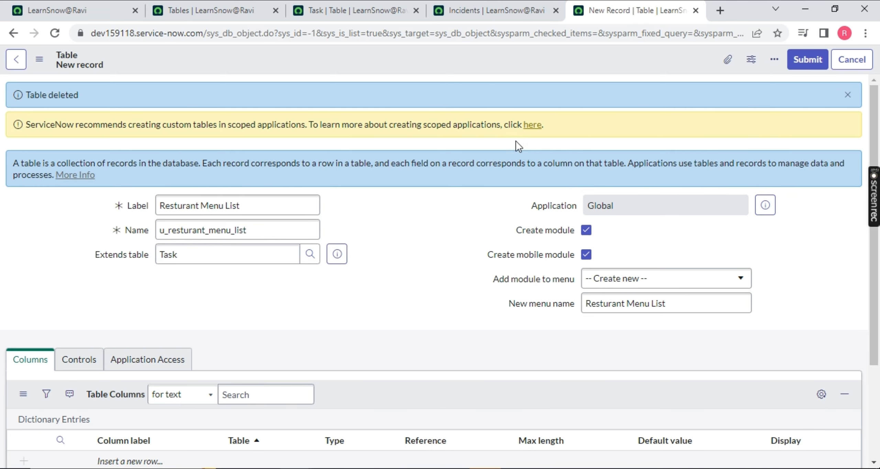
pyautogui.scroll(-4, 311, 327)
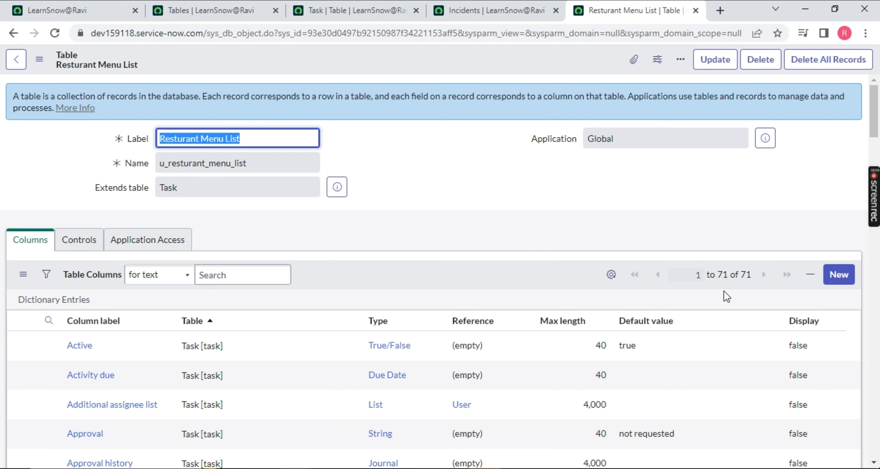
# Step: Review the first column labels in the Task table's Table Columns list and close the Incidents tab
pyautogui.click(347, 10)
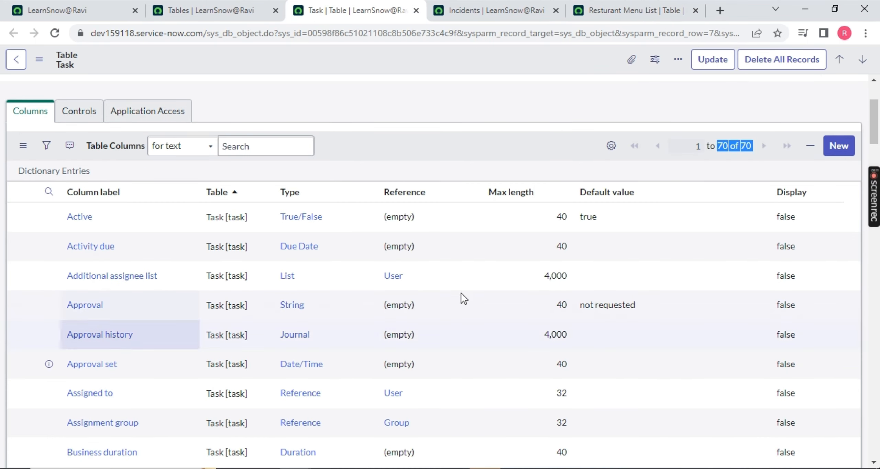
pyautogui.moveTo(95, 220); pyautogui.dragTo(37, 221)
pyautogui.moveTo(121, 249); pyautogui.dragTo(57, 249)
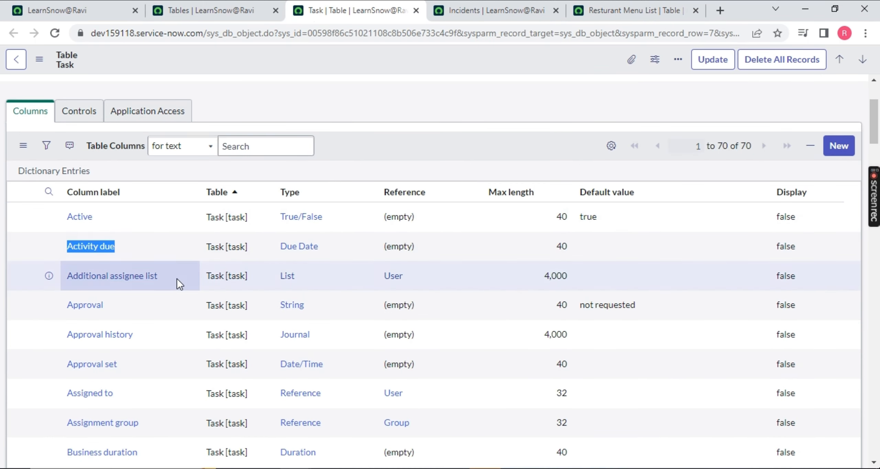
pyautogui.moveTo(176, 279); pyautogui.dragTo(74, 278)
pyautogui.click(498, 11)
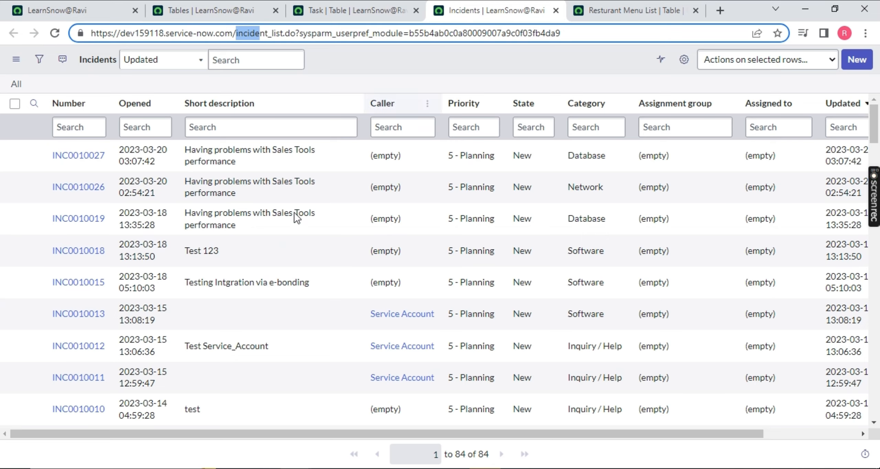
pyautogui.click(552, 10)
# Step: Examine the columns Resturant Menu List inherits from Task and compare them with the Task table's own column list
pyautogui.moveTo(120, 373); pyautogui.dragTo(65, 374)
pyautogui.scroll(-4, 152, 364)
pyautogui.moveTo(179, 214); pyautogui.dragTo(65, 225)
pyautogui.moveTo(145, 245); pyautogui.dragTo(22, 243)
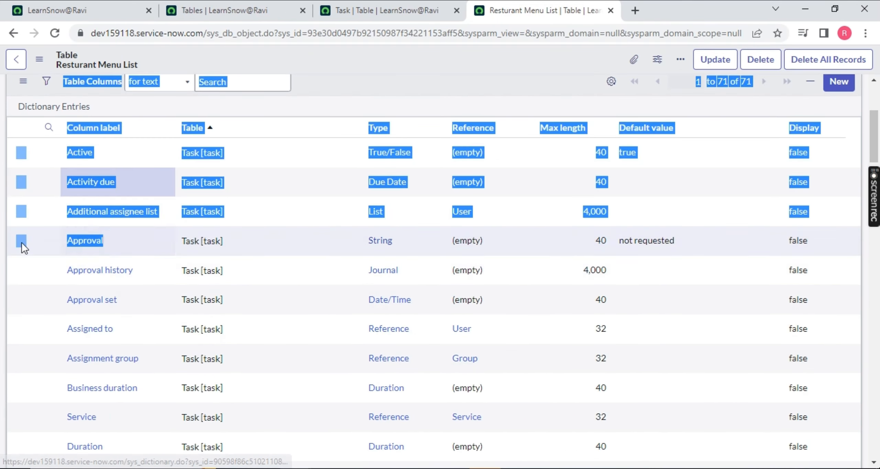
pyautogui.moveTo(171, 271); pyautogui.dragTo(73, 271)
pyautogui.scroll(5, 199, 291)
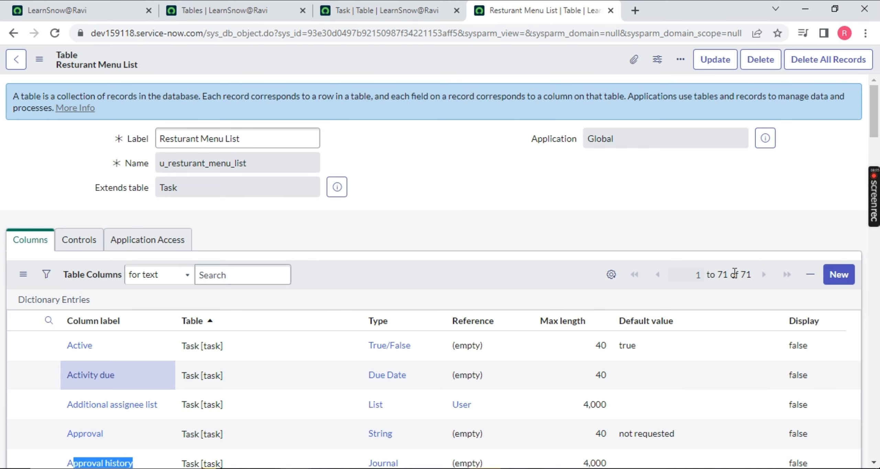
pyautogui.click(388, 11)
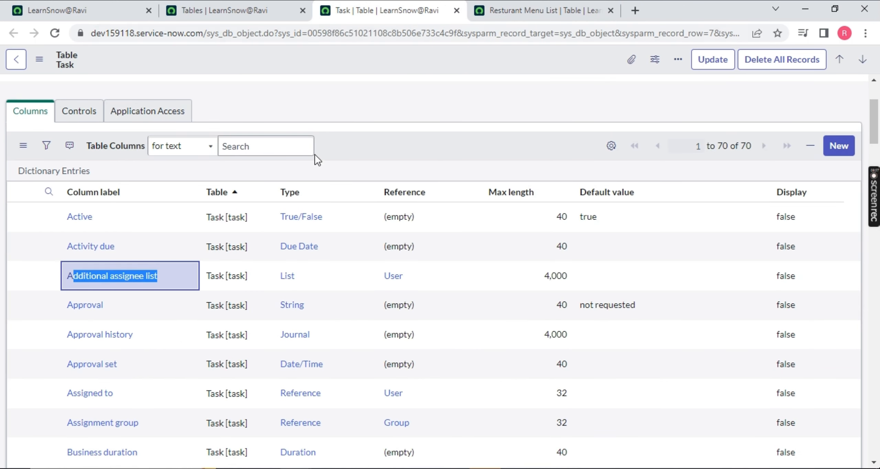
pyautogui.click(525, 10)
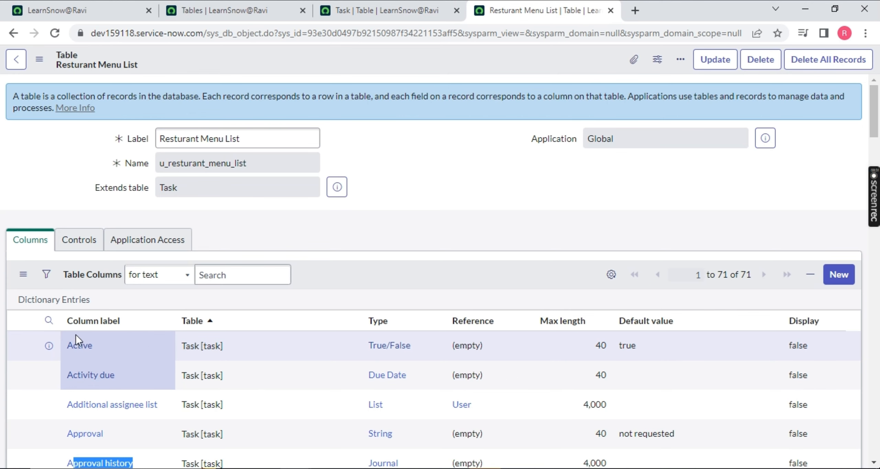
# Step: Filter the Resturant Menu List columns by label with "*sys" and compare which tables own the Sys ID entries
pyautogui.click(49, 320)
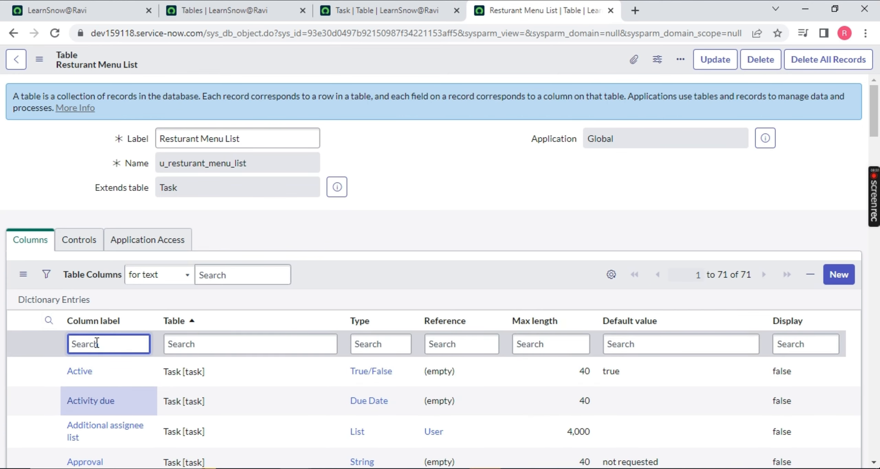
pyautogui.write('*sys')
pyautogui.press('Return')
pyautogui.scroll(-3, 128, 251)
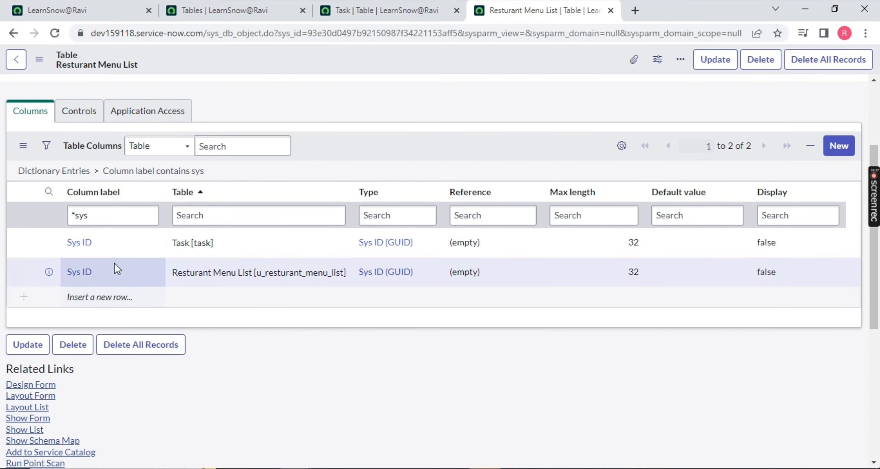
pyautogui.tripleClick(88, 256)
pyautogui.moveTo(97, 274); pyautogui.dragTo(38, 274)
pyautogui.moveTo(215, 244); pyautogui.dragTo(393, 276)
pyautogui.click(345, 370)
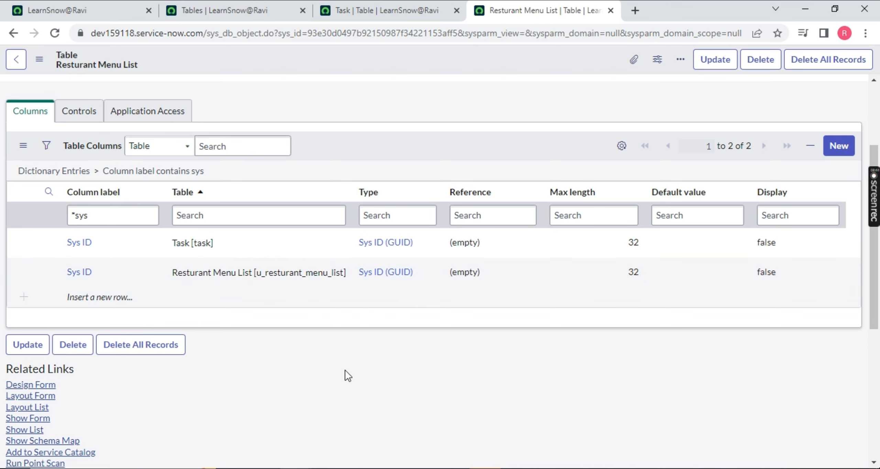
# Step: Examine the sys_id in the Resturant Menu List record's URL and the record's Extends table value
pyautogui.scroll(3, 103, 238)
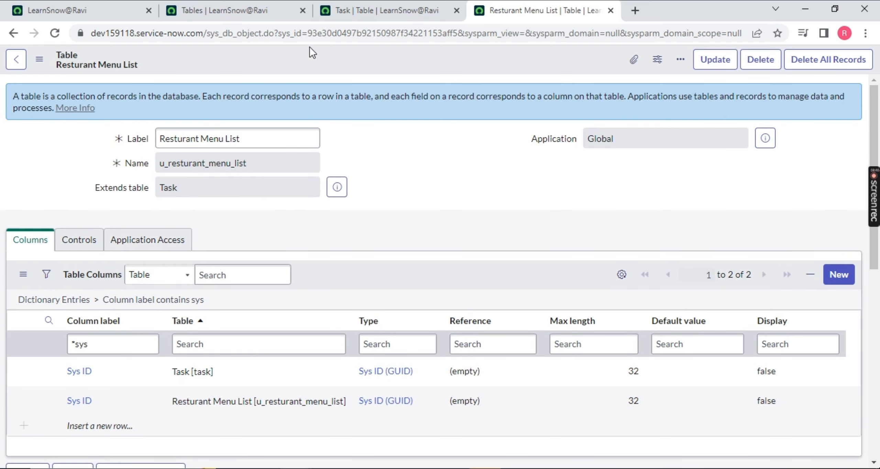
pyautogui.moveTo(307, 33); pyautogui.dragTo(441, 33)
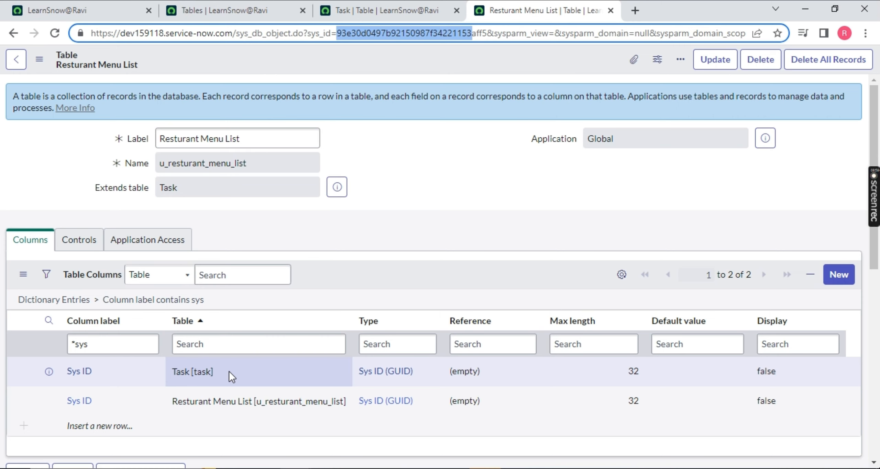
pyautogui.doubleClick(158, 190)
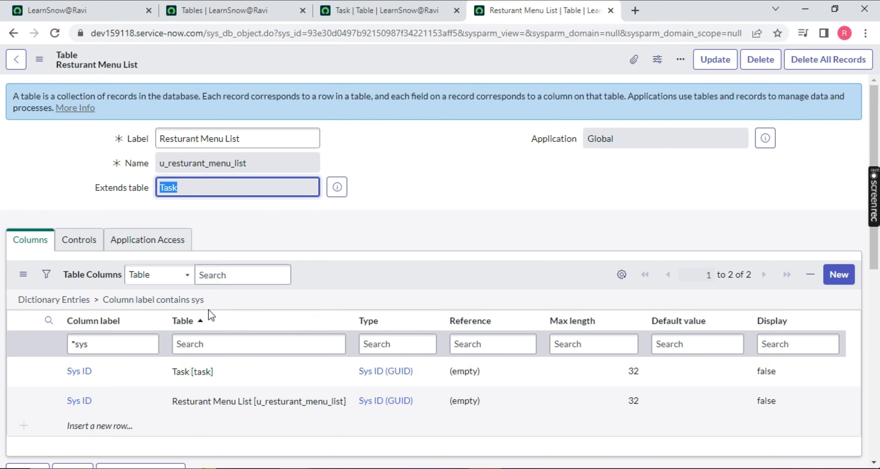
# Step: Clear the "sys" label filter and look through the full column list of Resturant Menu List
pyautogui.click(223, 284)
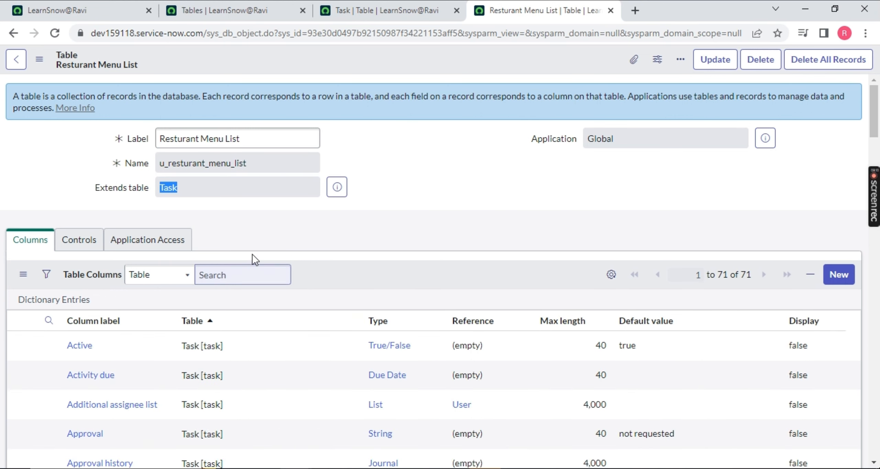
pyautogui.scroll(-1, 431, 237)
pyautogui.scroll(-5, 431, 237)
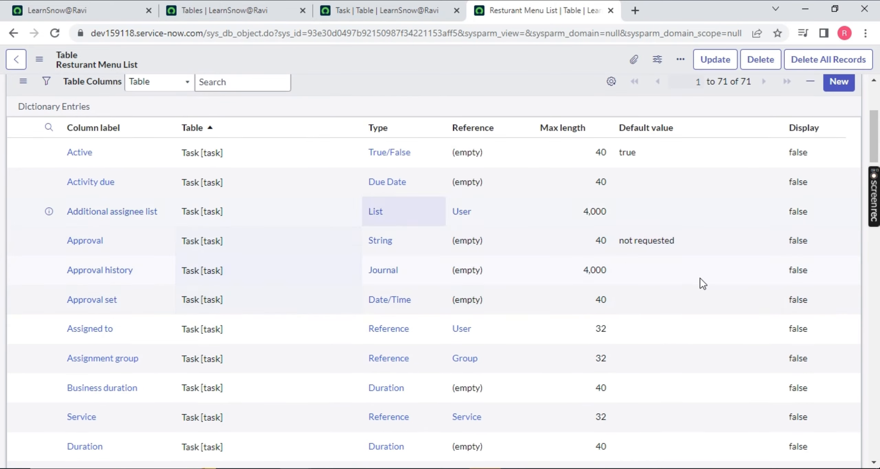
pyautogui.scroll(6, 396, 217)
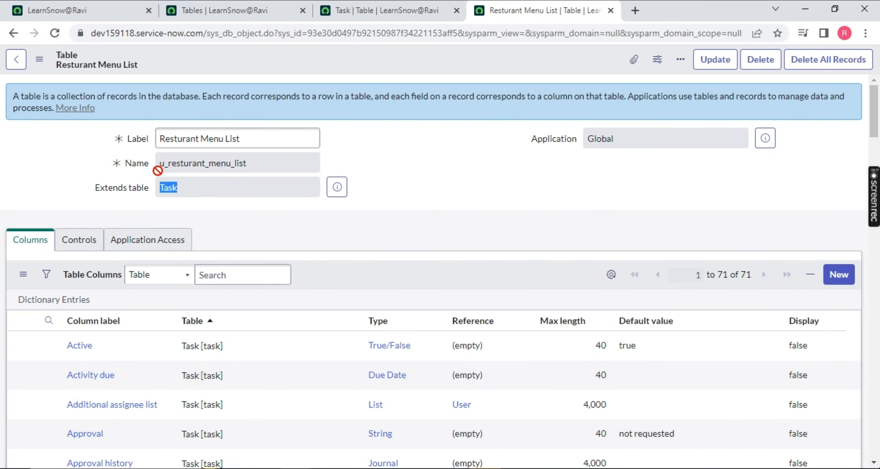
# Step: Show the Task table's Controls settings and check its Extensible option
pyautogui.click(389, 14)
pyautogui.click(54, 118)
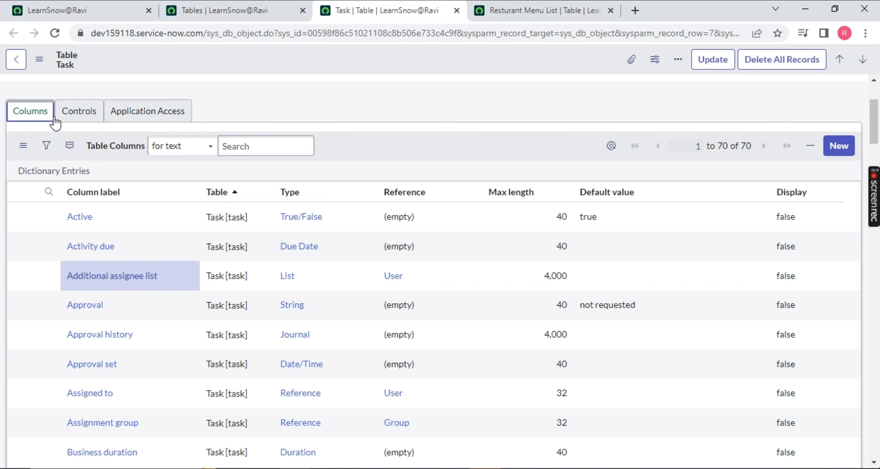
pyautogui.scroll(4, 114, 112)
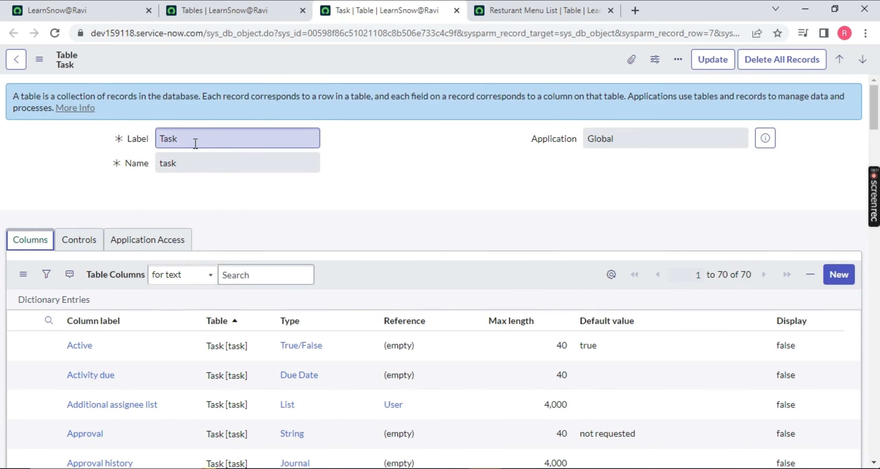
pyautogui.scroll(-2, 49, 186)
pyautogui.click(79, 177)
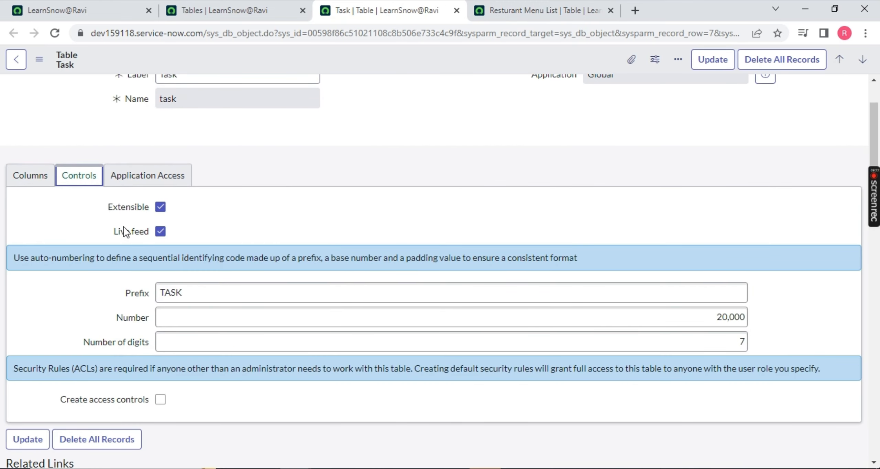
pyautogui.moveTo(107, 207); pyautogui.dragTo(169, 210)
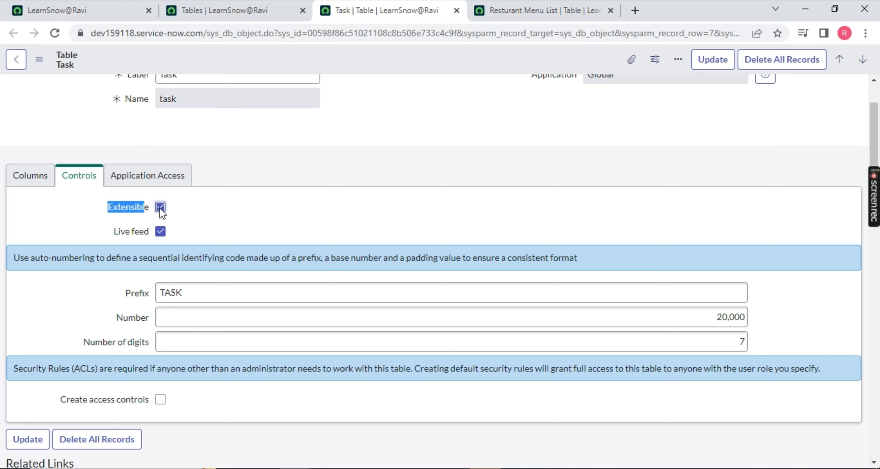
pyautogui.moveTo(122, 207)
# Step: Show the Controls settings of Resturant Menu List and check its Extensible option
pyautogui.click(495, 14)
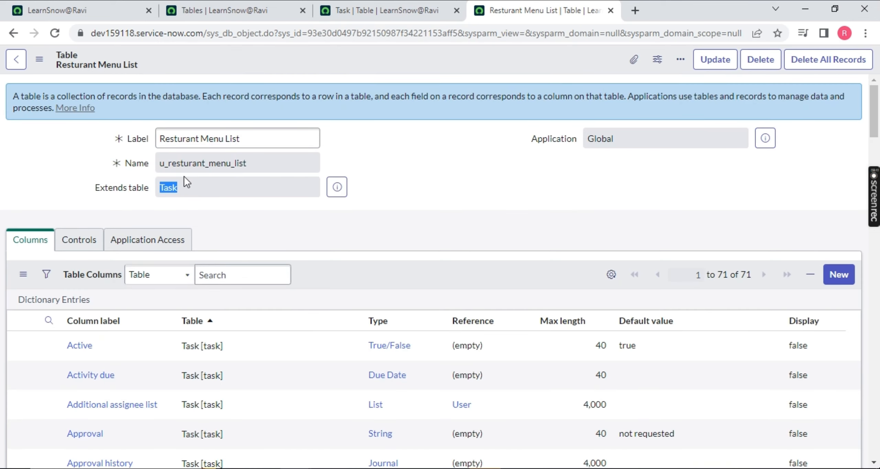
pyautogui.click(66, 252)
pyautogui.moveTo(108, 272); pyautogui.dragTo(131, 274)
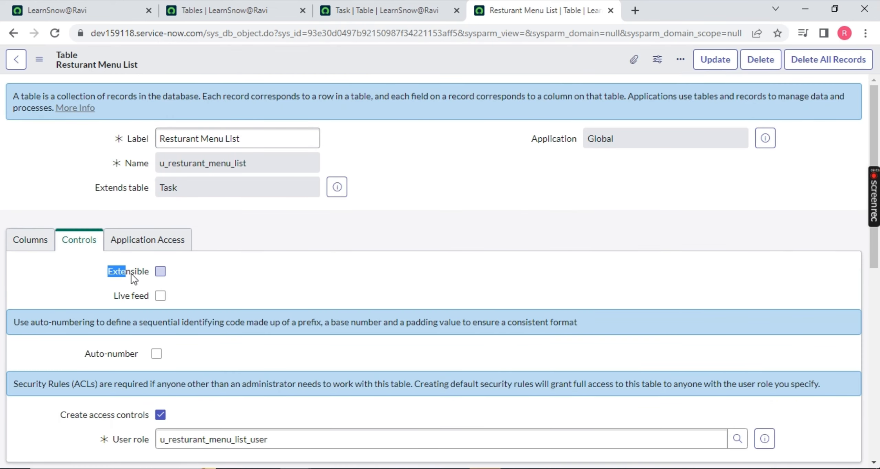
# Step: Start a new table record from the Tables list and label it test_demo
pyautogui.click(223, 10)
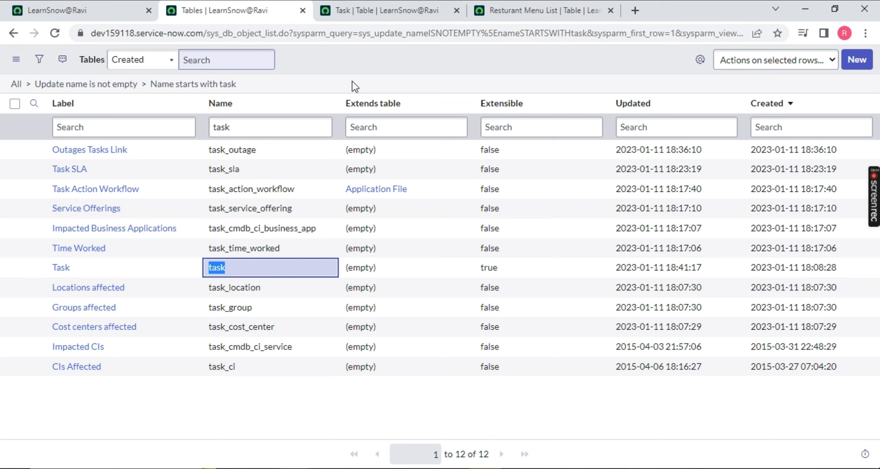
pyautogui.click(857, 60)
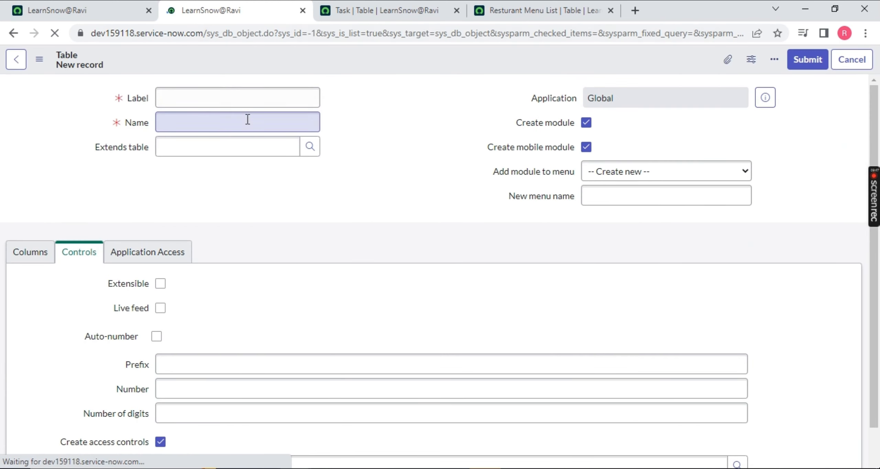
pyautogui.write('test')
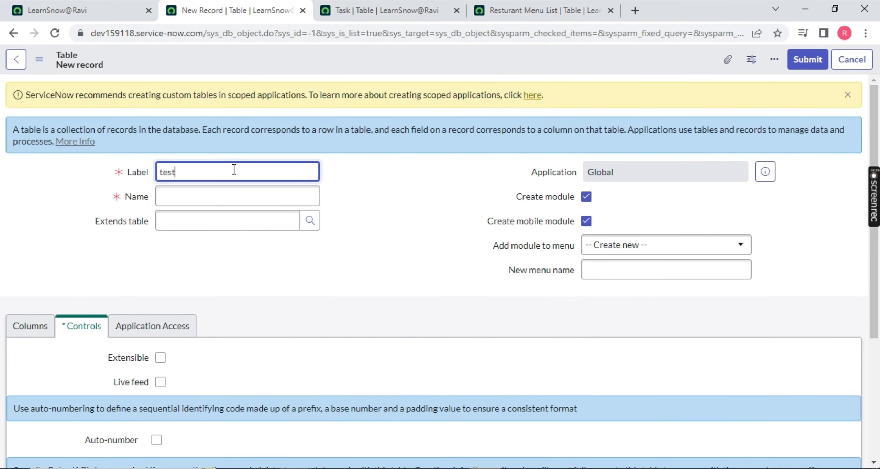
pyautogui.write('_demo')
pyautogui.click(127, 237)
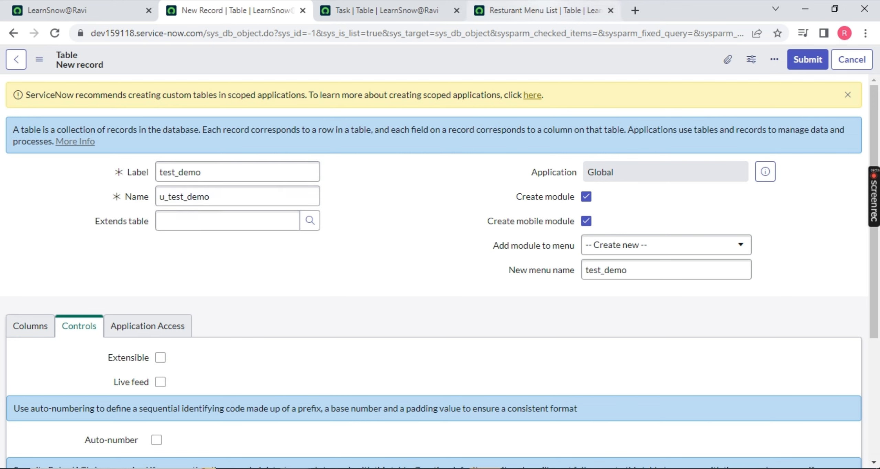
# Step: Try to make test_demo extend Resturant Menu List by copying that table's label into the Extends table field
pyautogui.click(540, 11)
pyautogui.moveTo(248, 139); pyautogui.dragTo(95, 142)
pyautogui.hotkey('ctrl', 'c')
pyautogui.click(237, 10)
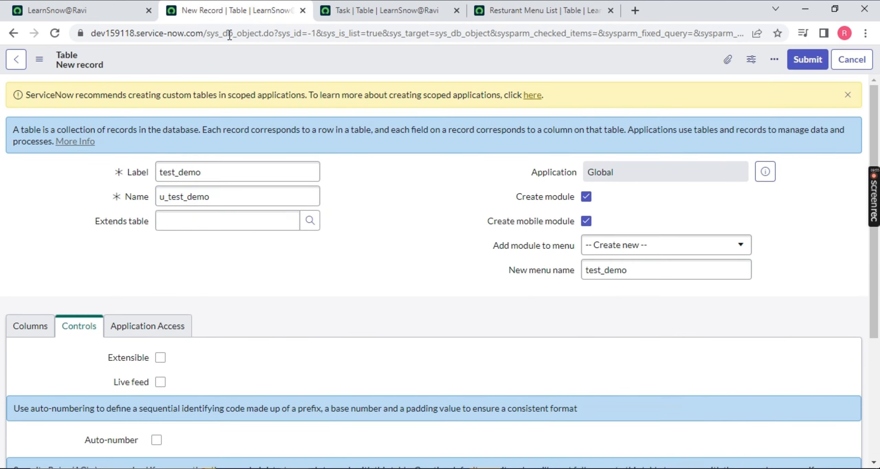
pyautogui.click(182, 224)
pyautogui.hotkey('ctrl', 'v')
pyautogui.click(389, 202)
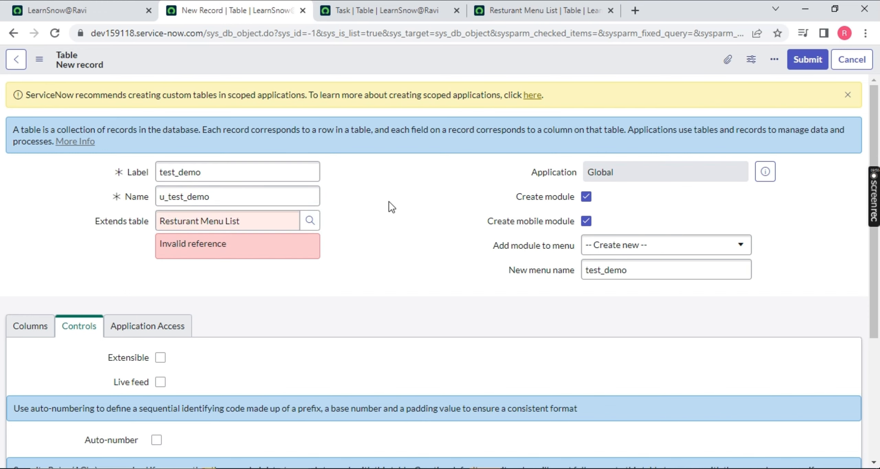
# Step: Make the Resturant Menu List table extensible and save its record
pyautogui.click(539, 11)
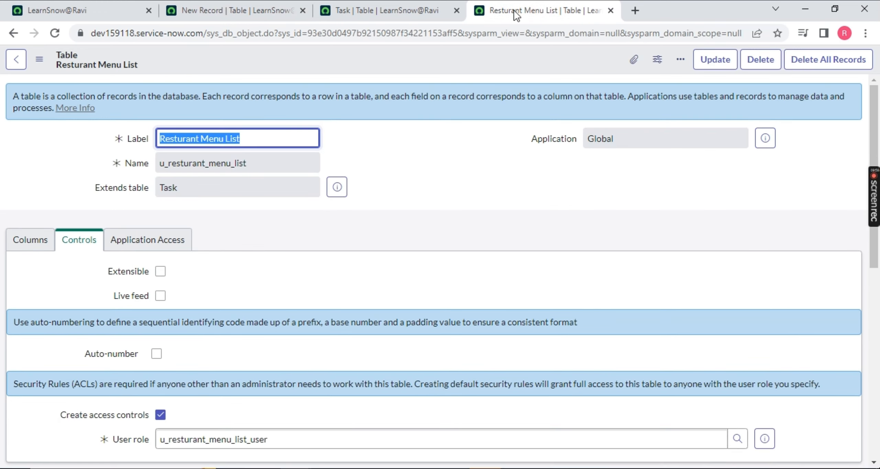
pyautogui.click(159, 272)
pyautogui.rightClick(371, 53)
pyautogui.click(385, 59)
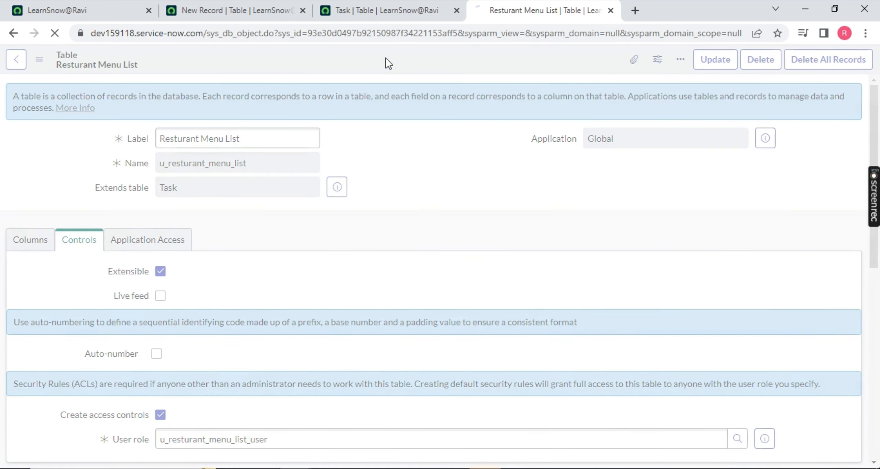
# Step: Look up Resturant Menu List as the table that the new test_demo record extends and select it
pyautogui.click(237, 10)
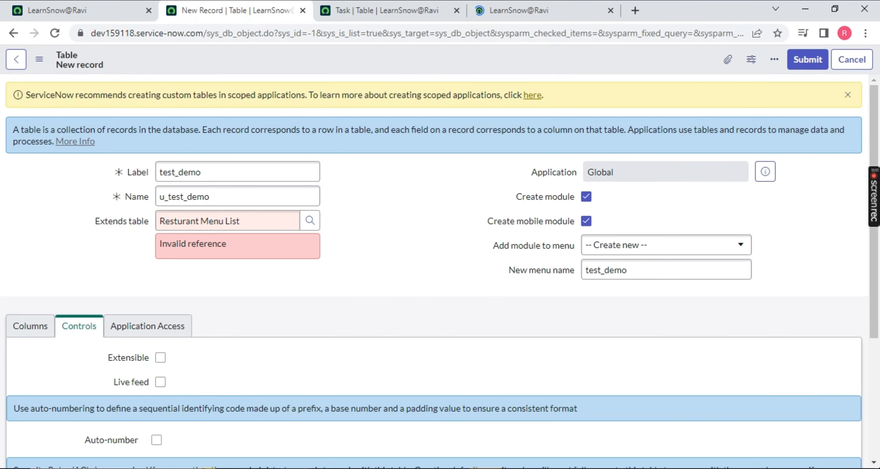
pyautogui.click(311, 220)
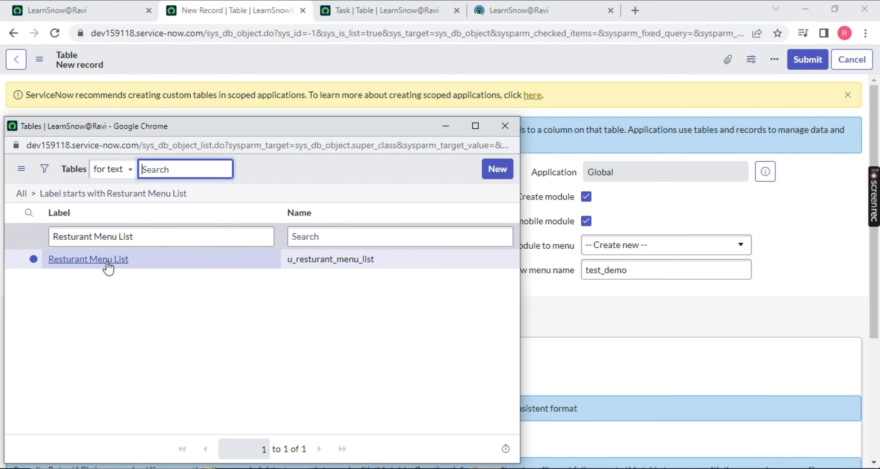
pyautogui.click(107, 261)
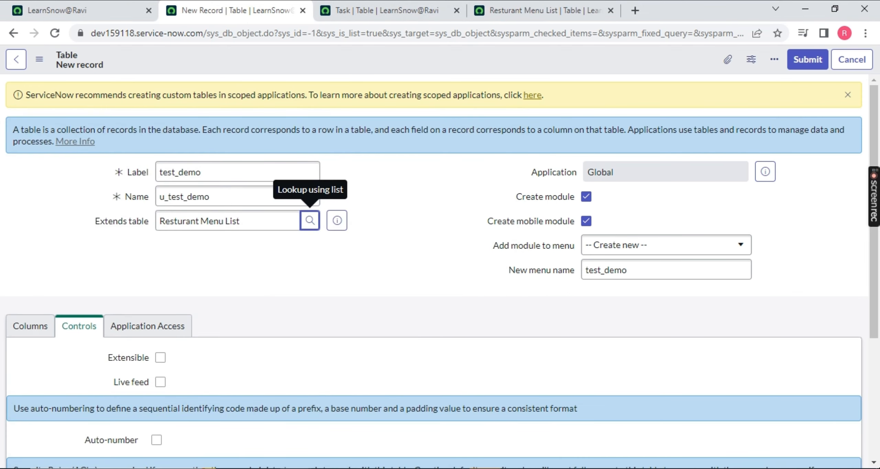
# Step: Turn off Extensible for the Resturant Menu List table and save its record
pyautogui.click(545, 9)
pyautogui.click(161, 273)
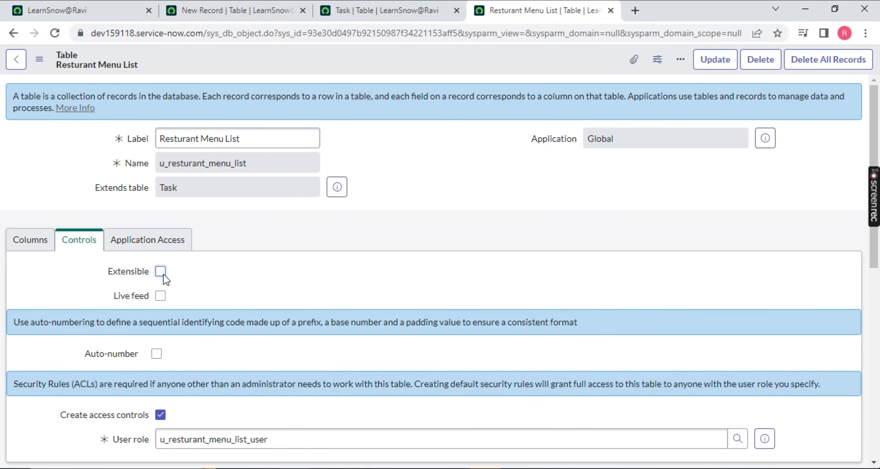
pyautogui.rightClick(386, 56)
pyautogui.click(412, 65)
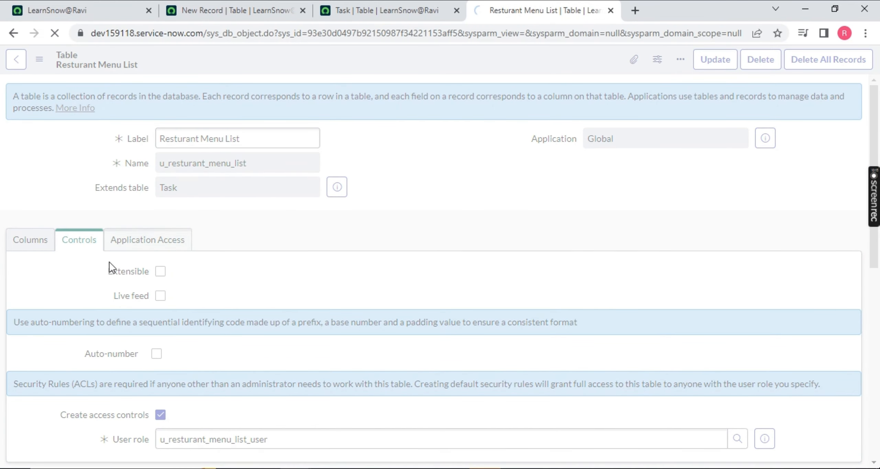
# Step: Clear the test_demo record's Extends table value and look up the tables available to extend
pyautogui.click(233, 10)
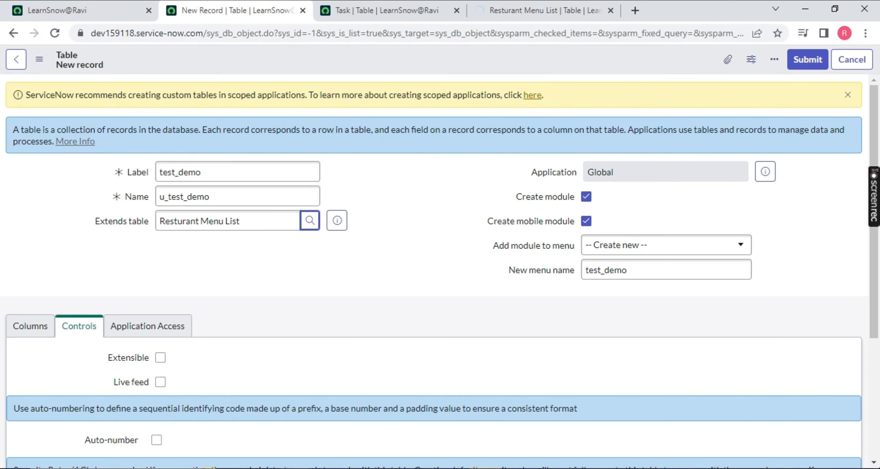
pyautogui.click(60, 30)
pyautogui.click(549, 106)
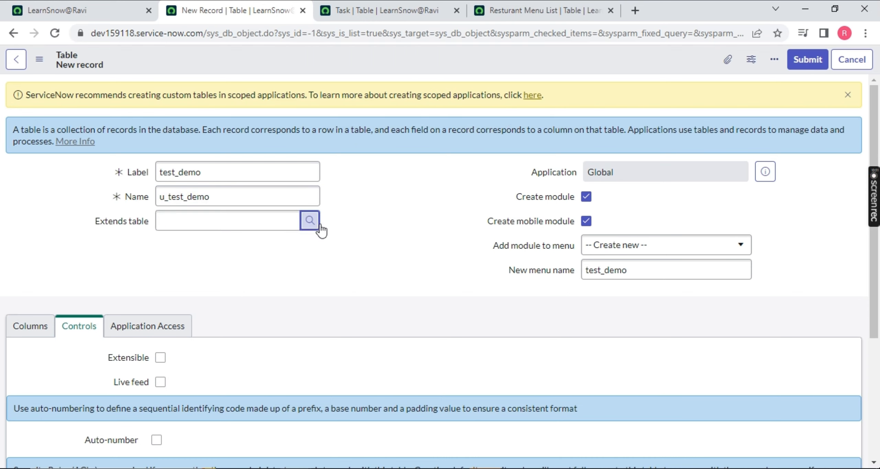
pyautogui.click(309, 220)
pyautogui.click(95, 232)
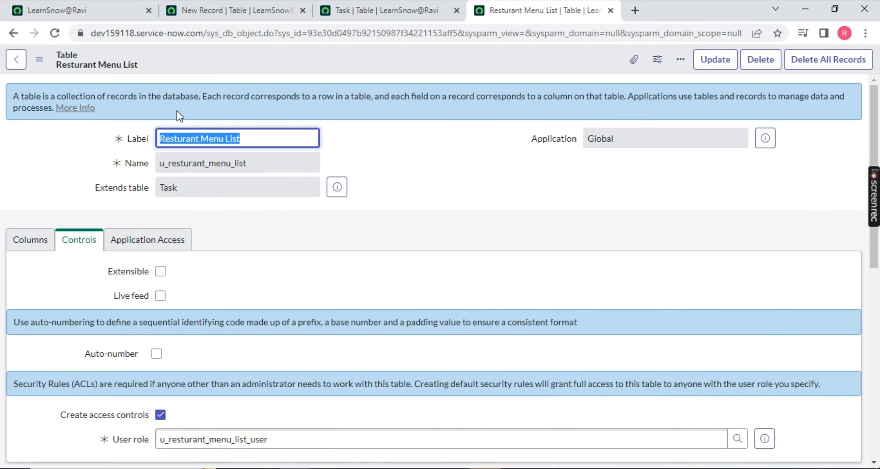
# Step: Try to set Resturant Menu List, with Extensible turned off, as the table that test_demo extends
pyautogui.click(237, 10)
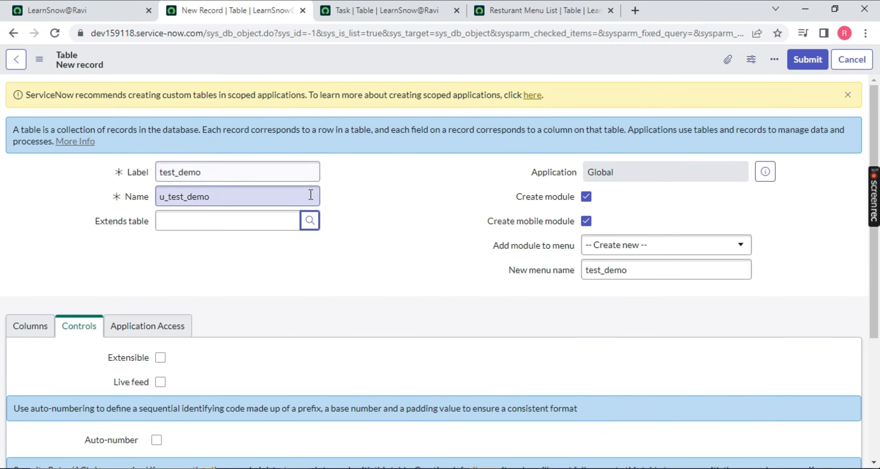
pyautogui.click(257, 221)
pyautogui.hotkey('ctrl', 'v')
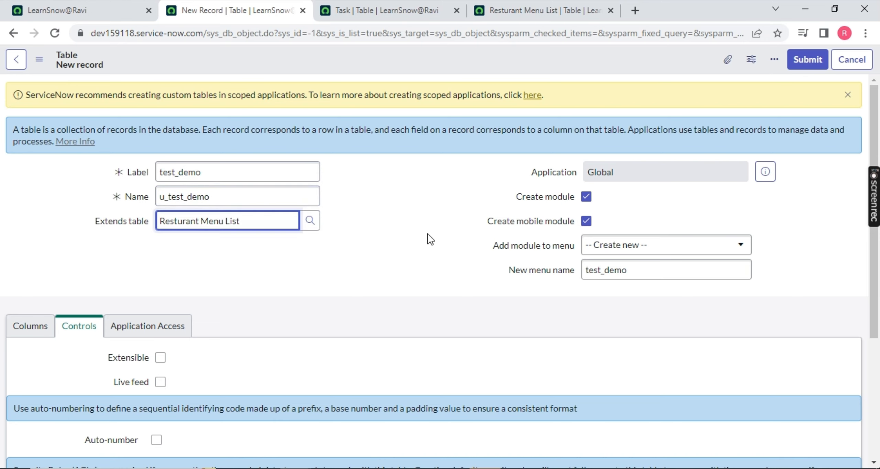
pyautogui.click(427, 233)
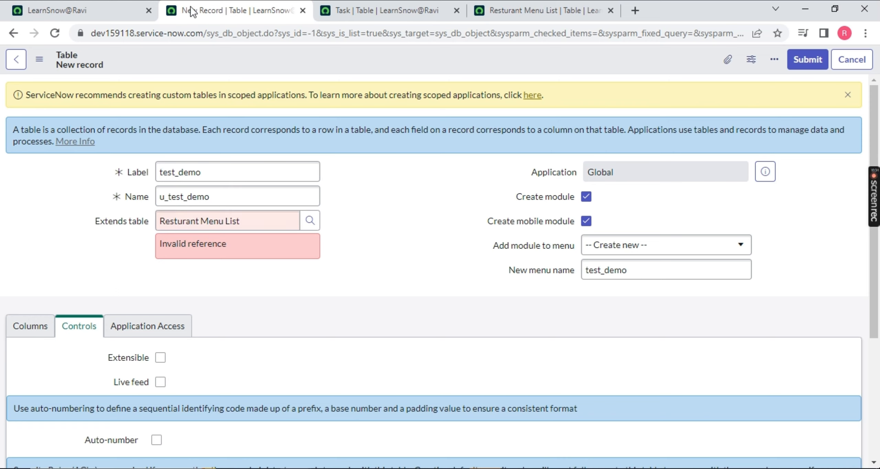
pyautogui.moveTo(97, 366); pyautogui.dragTo(120, 361)
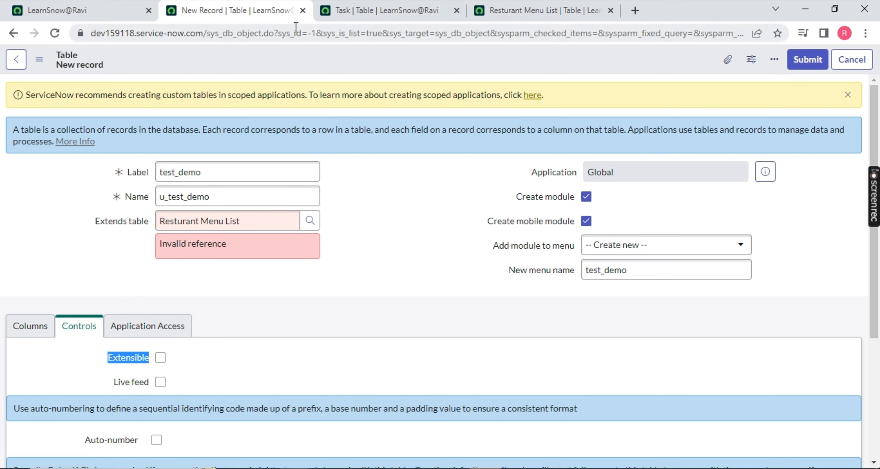
# Step: Discard the unsaved test_demo record and show the columns of the Task table
pyautogui.click(300, 13)
pyautogui.click(496, 129)
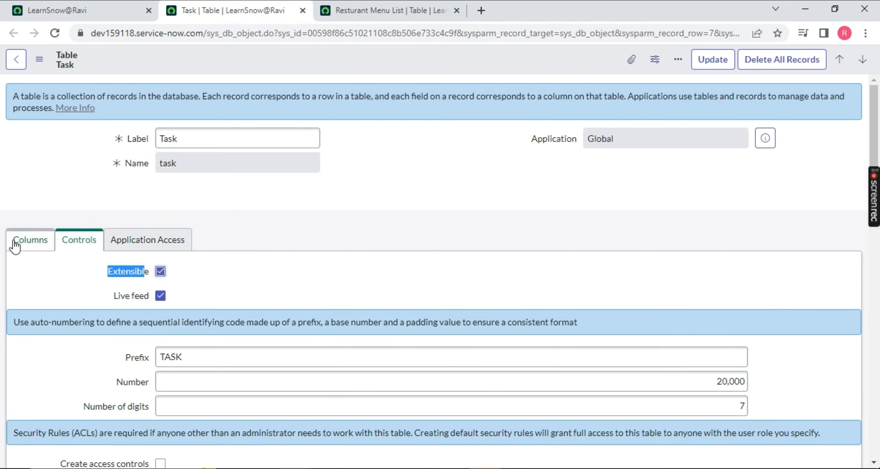
pyautogui.click(19, 239)
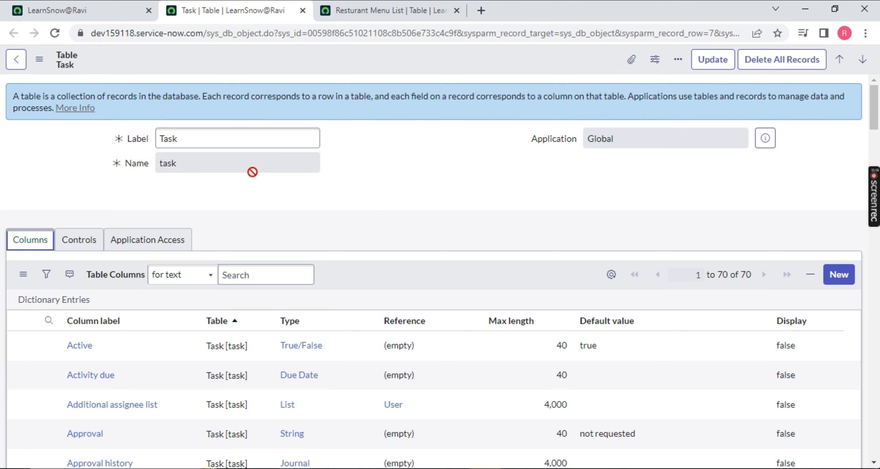
# Step: Search Google for servicenow interview questions and open MindMajix's Top 100 ServiceNow Interview Questions and Answers page
pyautogui.click(480, 11)
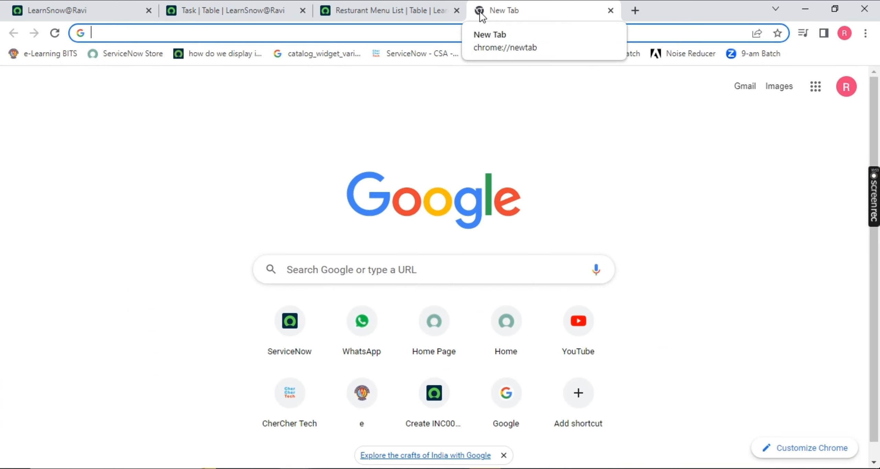
pyautogui.write('serv')
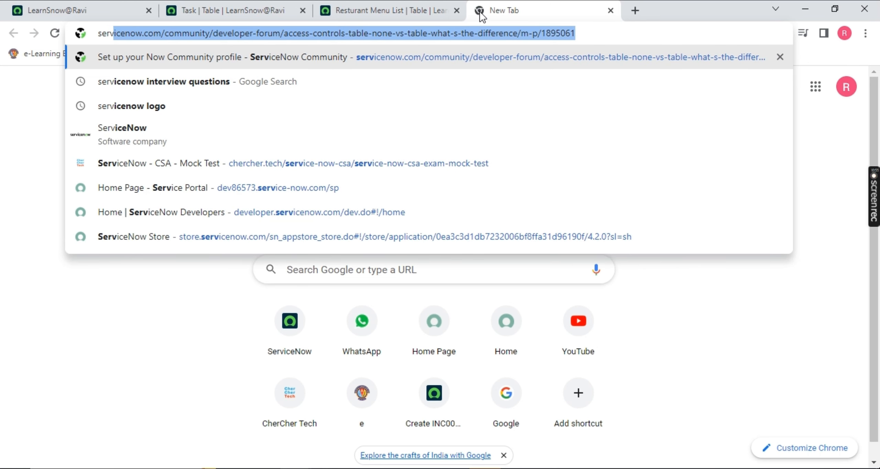
pyautogui.press('Down')
pyautogui.press('Return')
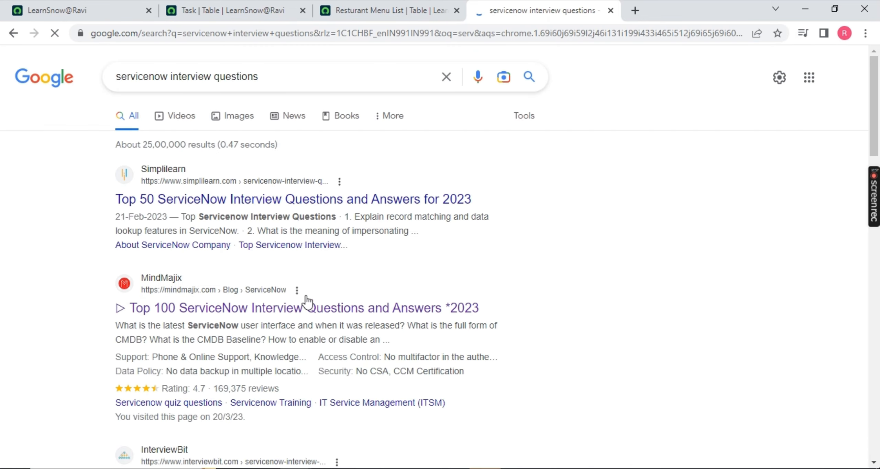
pyautogui.click(302, 308)
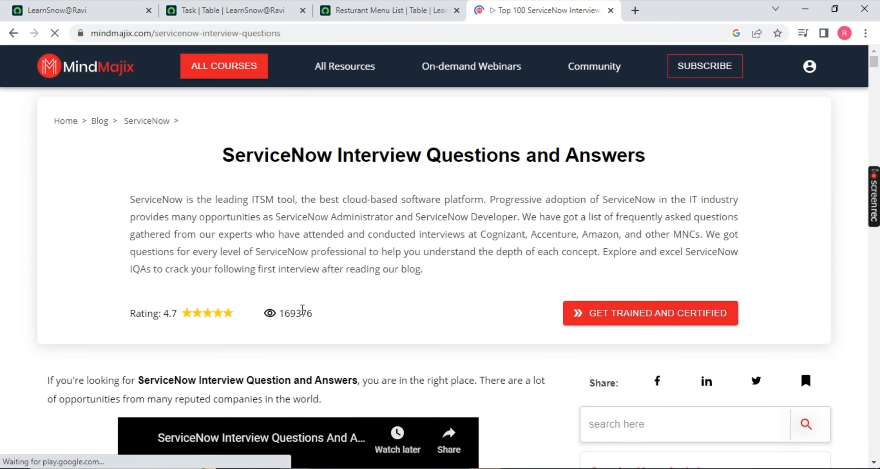
# Step: Find "task" on the page, read the question about the parent table for incident, change and problem, and close the page
pyautogui.scroll(-5, 409, 272)
pyautogui.hotkey('ctrl', 'f')
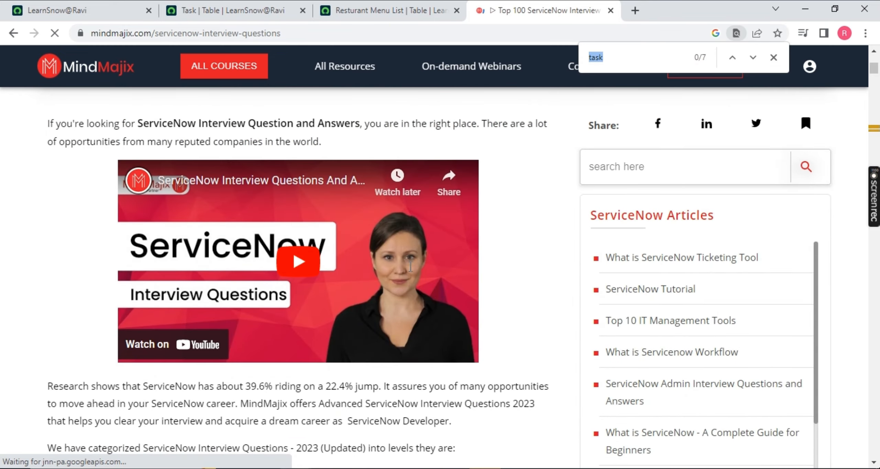
pyautogui.write('task')
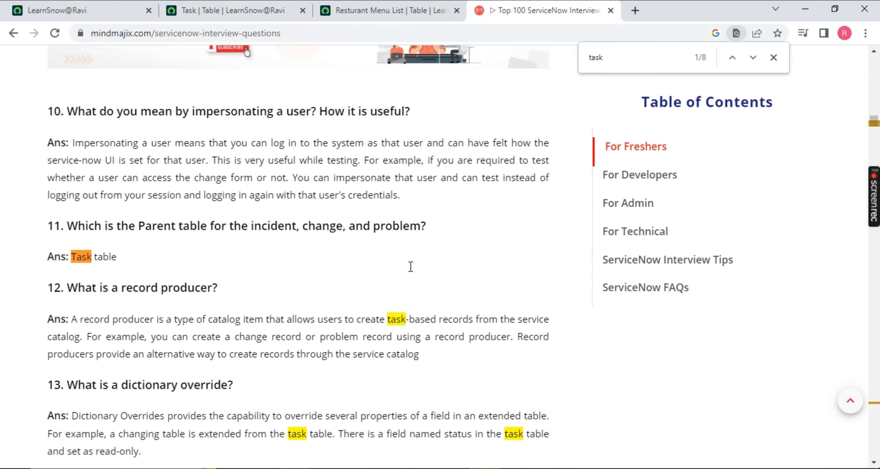
pyautogui.moveTo(68, 226); pyautogui.dragTo(440, 254)
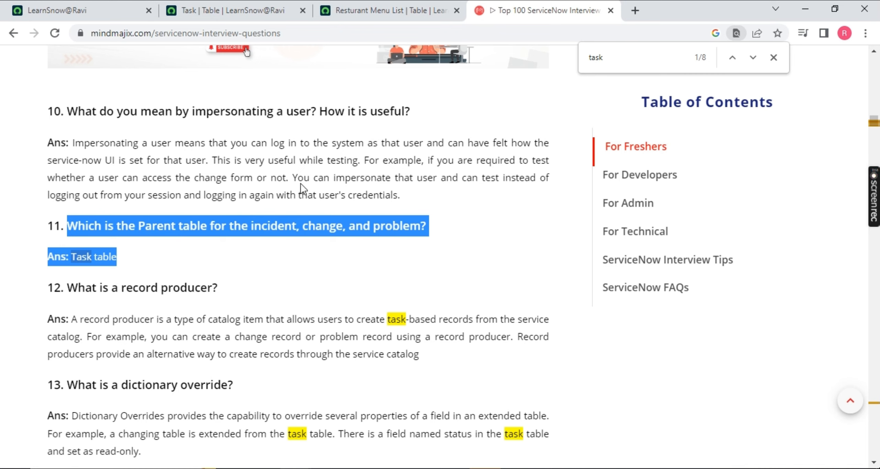
pyautogui.click(610, 11)
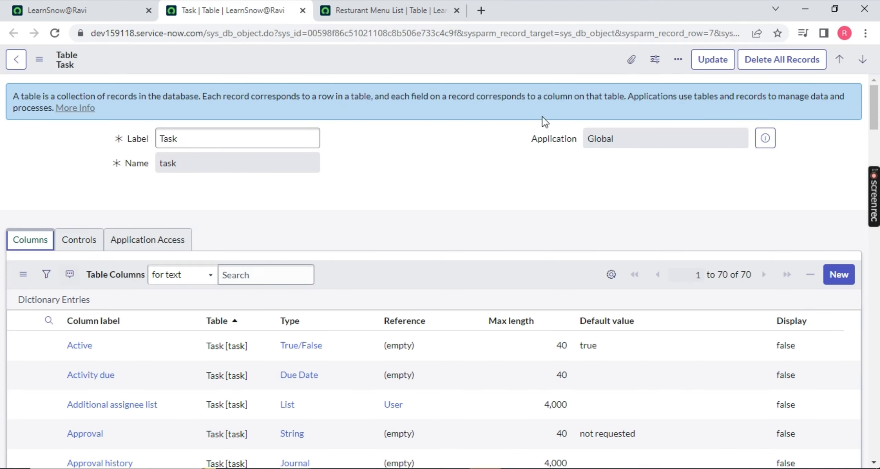
# Step: Close the Task table record and delete the Resturant Menu List table, confirming the deletion with the word delete
pyautogui.click(378, 10)
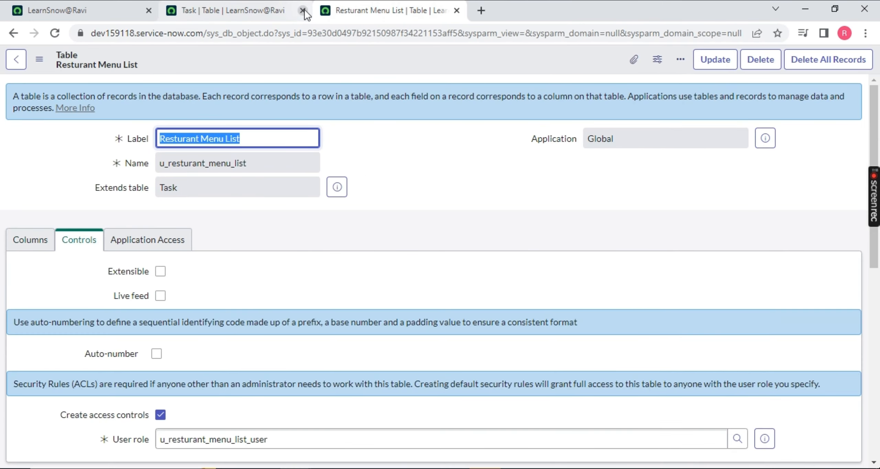
pyautogui.click(302, 10)
pyautogui.click(771, 69)
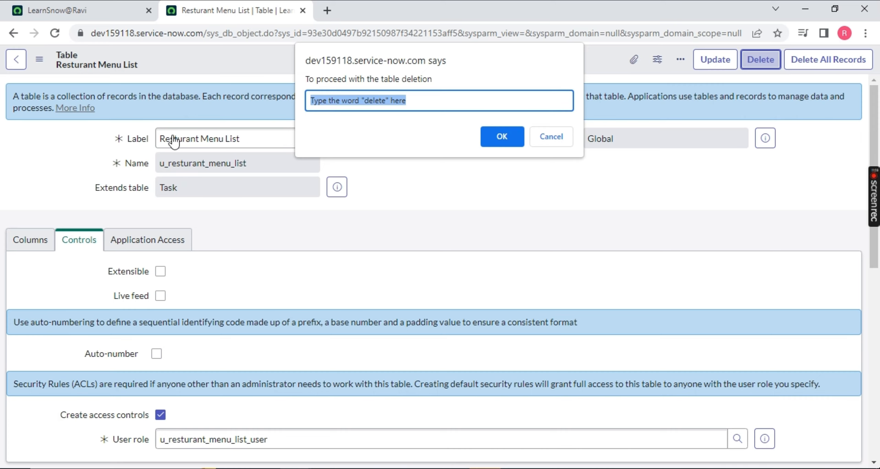
pyautogui.click(517, 145)
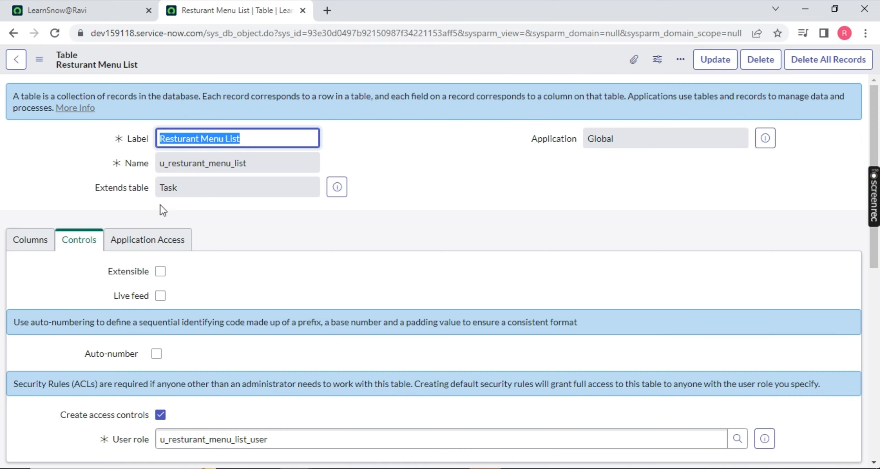
pyautogui.moveTo(190, 190); pyautogui.dragTo(137, 189)
pyautogui.moveTo(258, 145); pyautogui.dragTo(139, 140)
pyautogui.click(773, 60)
pyautogui.write('d')
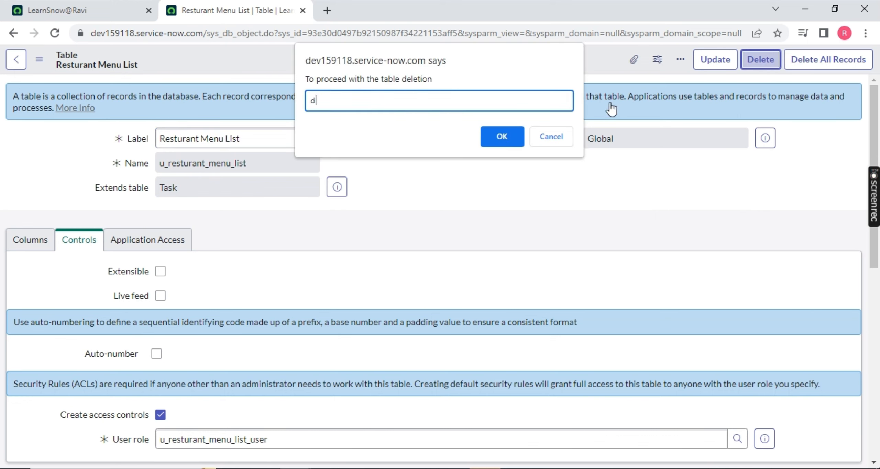
pyautogui.write('elte')
pyautogui.press('BackSpace')
pyautogui.press('BackSpace')
pyautogui.write('ete')
pyautogui.press('Return')
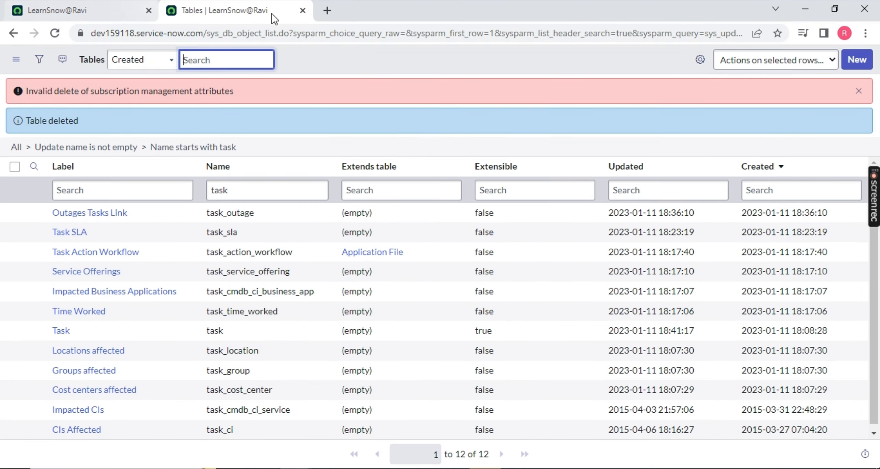
# Step: Close the filtered table list, reopen Tables under System Definition, and start a new table record
pyautogui.click(302, 11)
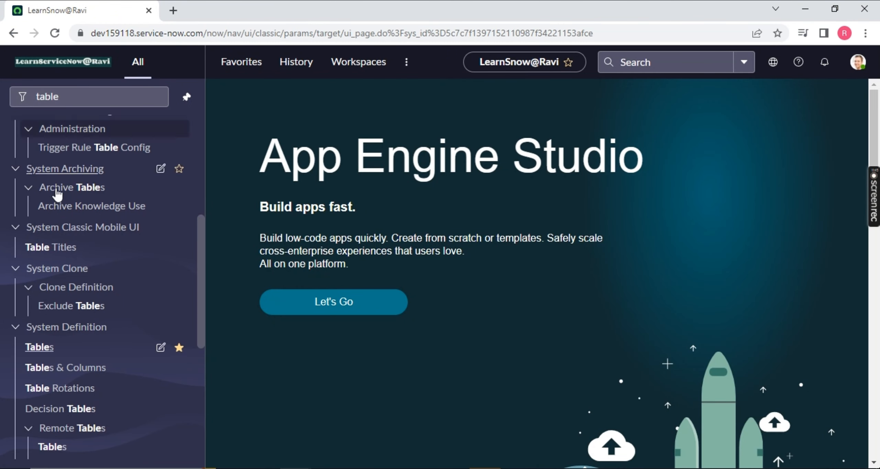
pyautogui.click(38, 349)
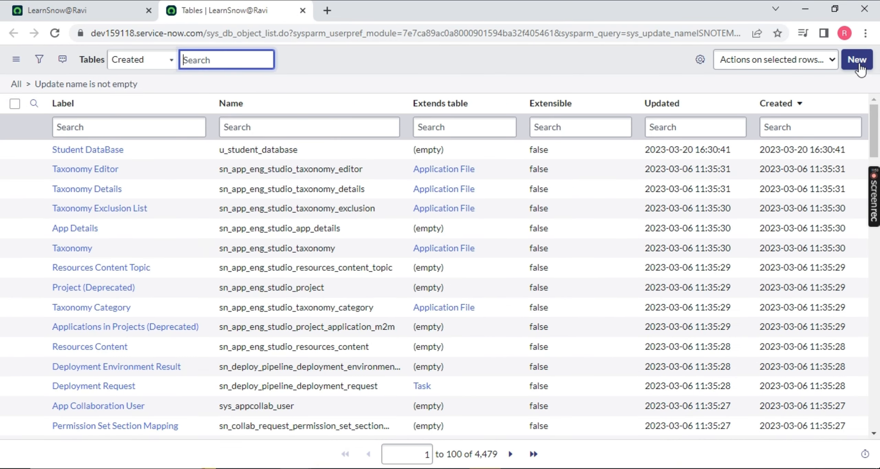
pyautogui.click(856, 60)
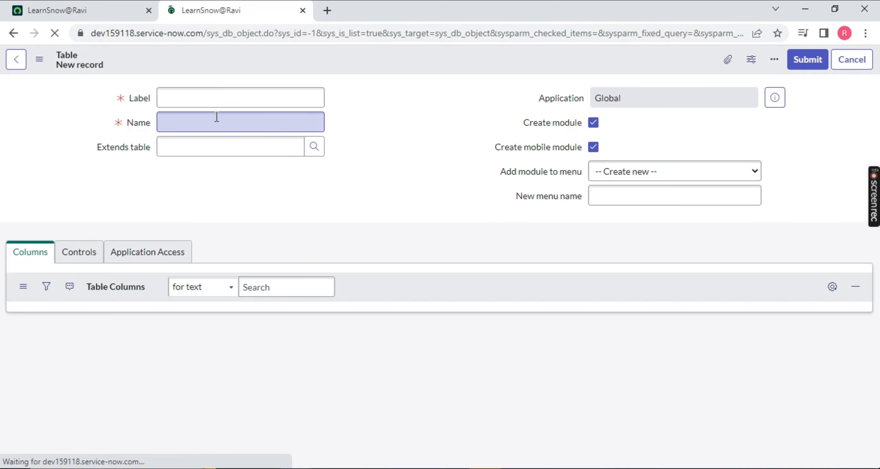
# Step: Label the new table Resturant Menu List and let its name fill in from the label
pyautogui.click(216, 100)
pyautogui.write('Restu')
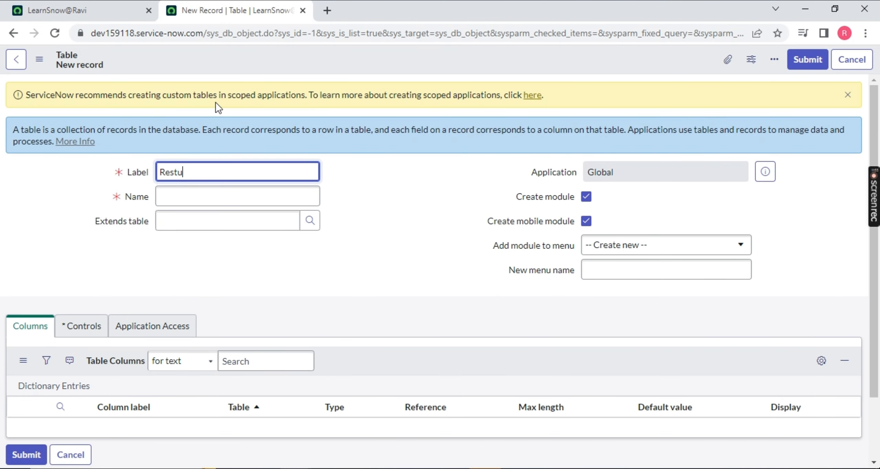
pyautogui.write('rant Menu ')
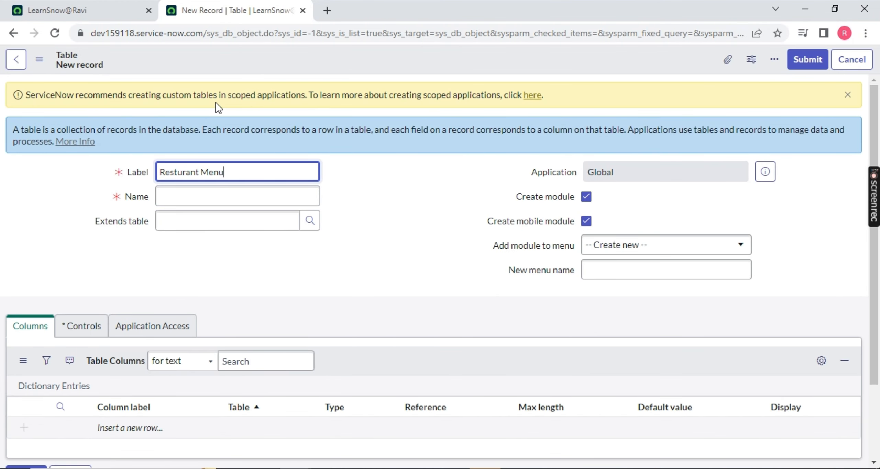
pyautogui.write('LIST')
pyautogui.press('BackSpace')
pyautogui.press('BackSpace')
pyautogui.press('BackSpace')
pyautogui.write('ist')
pyautogui.moveTo(260, 171); pyautogui.dragTo(152, 174)
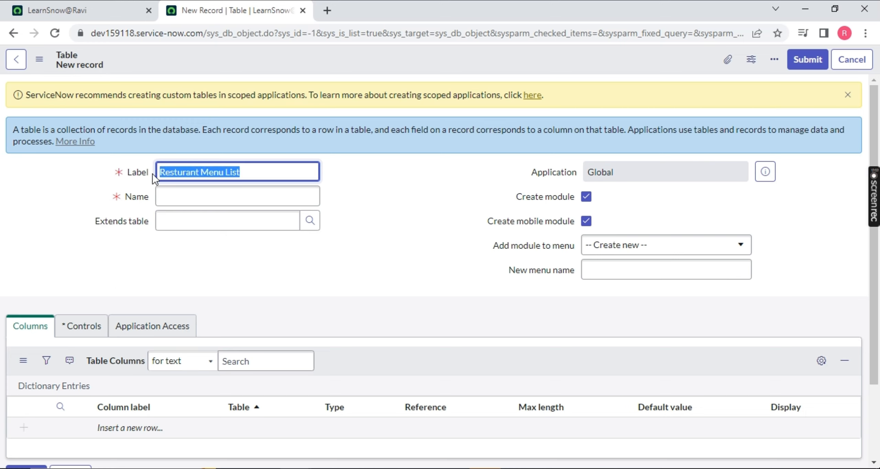
pyautogui.click(175, 206)
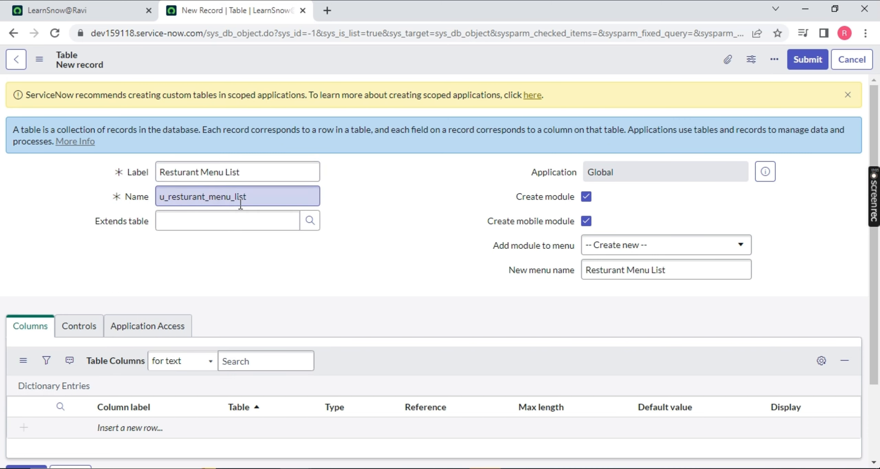
# Step: Examine the u_ prefix in the table name, the Application field and the Create module option
pyautogui.moveTo(261, 197); pyautogui.dragTo(162, 202)
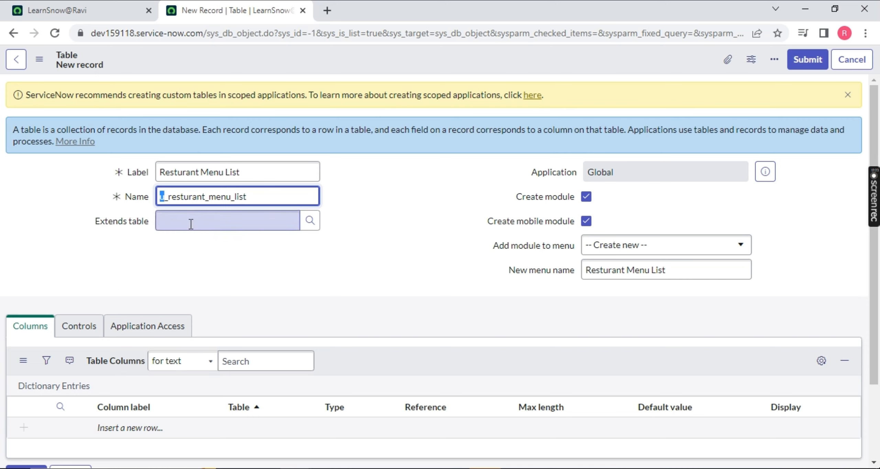
pyautogui.click(440, 198)
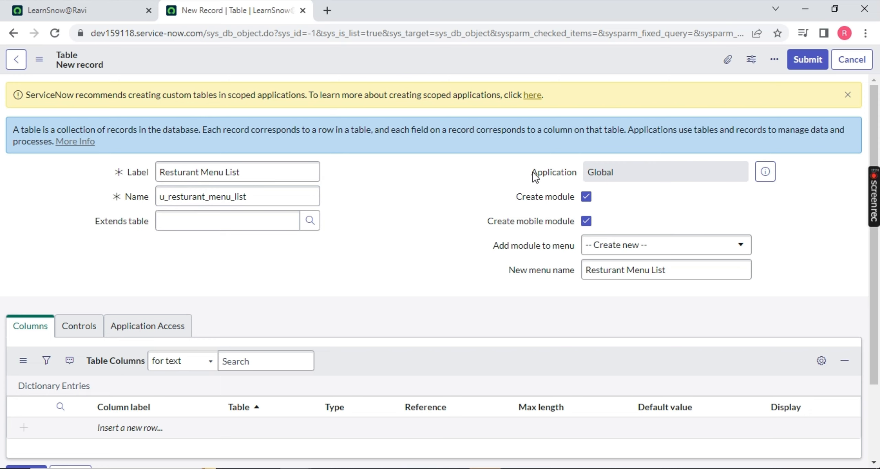
pyautogui.moveTo(532, 173); pyautogui.dragTo(585, 171)
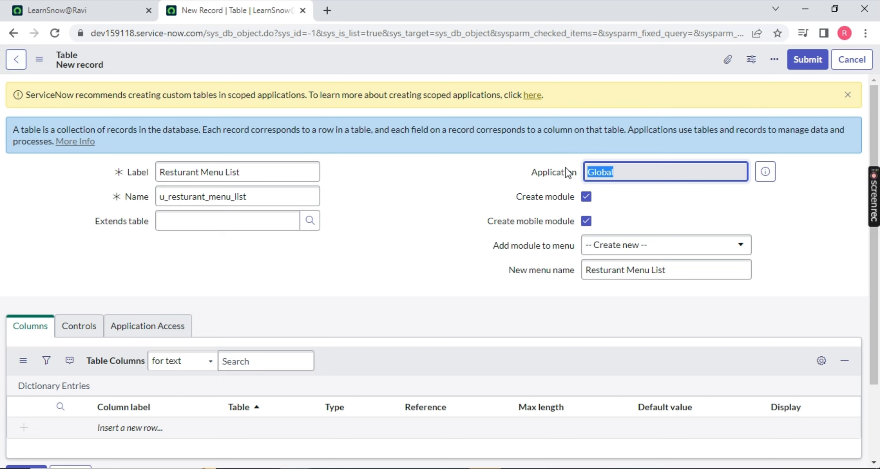
pyautogui.doubleClick(555, 173)
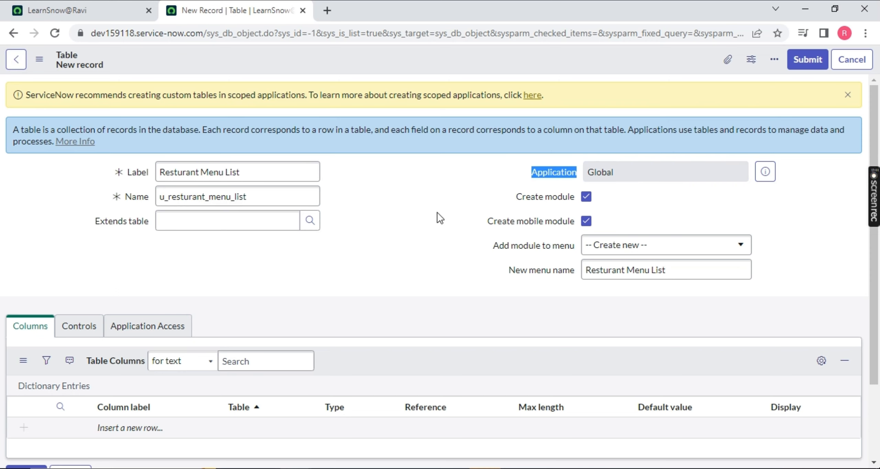
pyautogui.moveTo(516, 197); pyautogui.dragTo(575, 198)
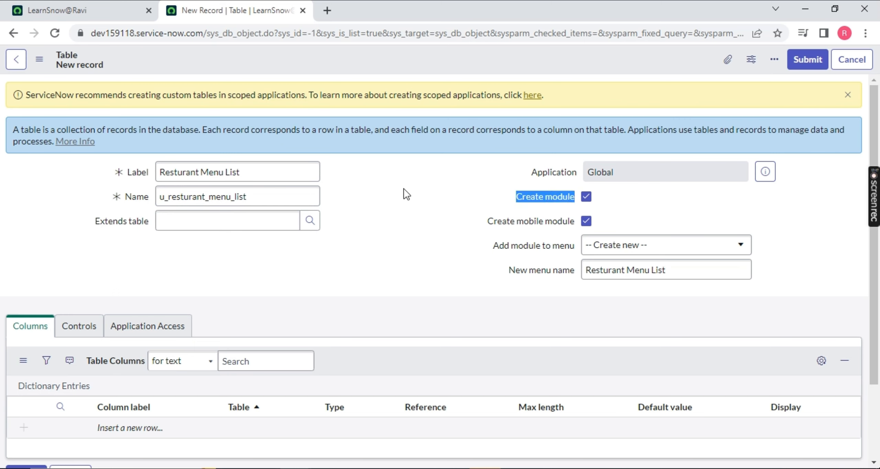
# Step: Copy the new table's label and search the application navigator for Resturant Menu List
pyautogui.click(79, 11)
pyautogui.scroll(-2, 57, 236)
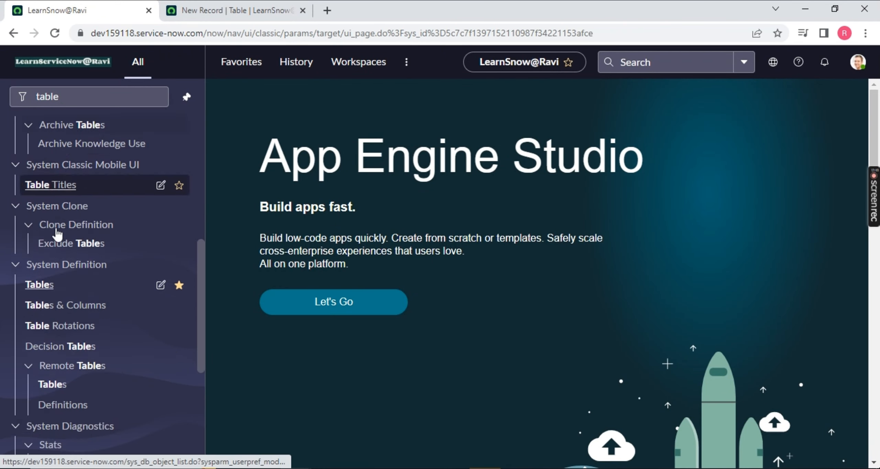
pyautogui.scroll(-8, 58, 231)
pyautogui.scroll(15, 79, 295)
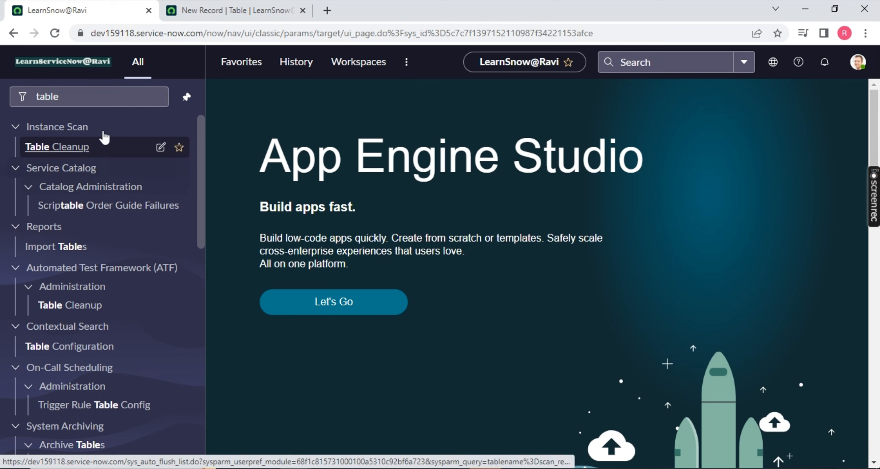
pyautogui.click(233, 11)
pyautogui.moveTo(252, 172); pyautogui.dragTo(140, 170)
pyautogui.hotkey('ctrl', 'c')
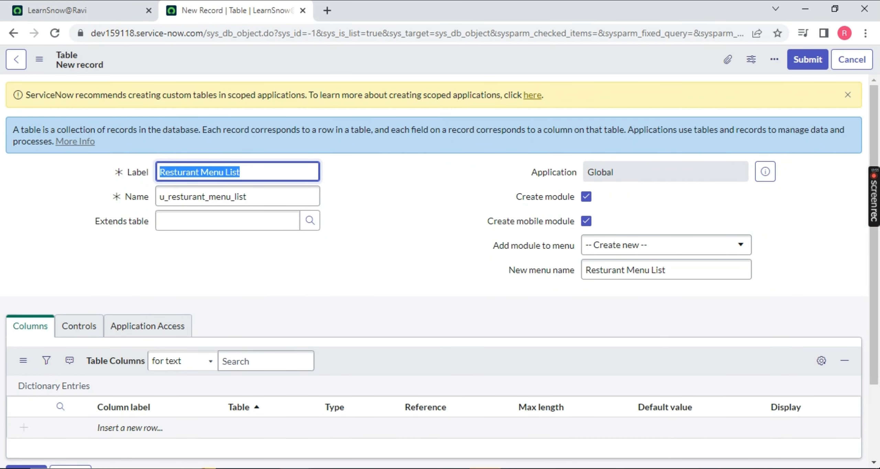
pyautogui.click(83, 8)
pyautogui.click(79, 97)
pyautogui.hotkey('ctrl', 'v')
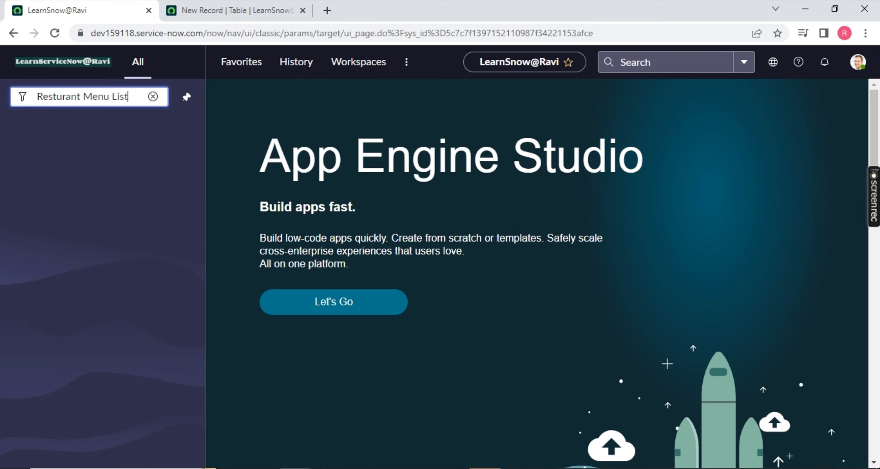
# Step: Turn the new table's Create module option off and back on, and examine the Create mobile module and New menu name fields
pyautogui.click(207, 10)
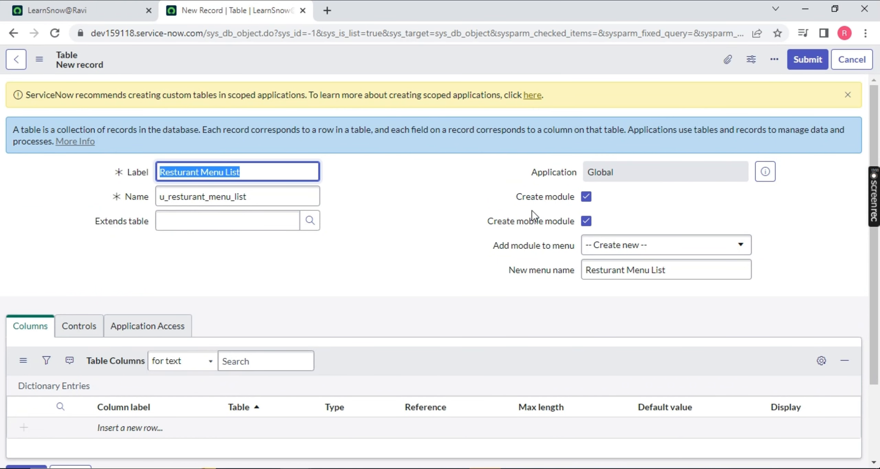
pyautogui.moveTo(532, 210); pyautogui.dragTo(546, 199)
pyautogui.click(585, 196)
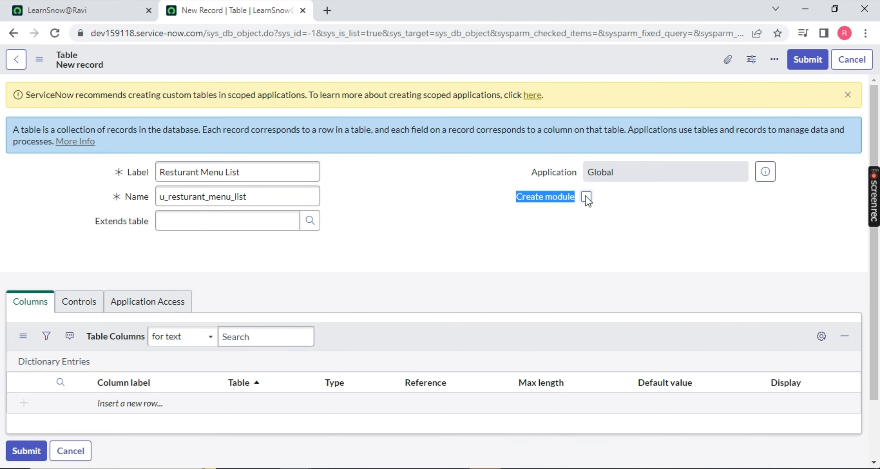
pyautogui.click(586, 197)
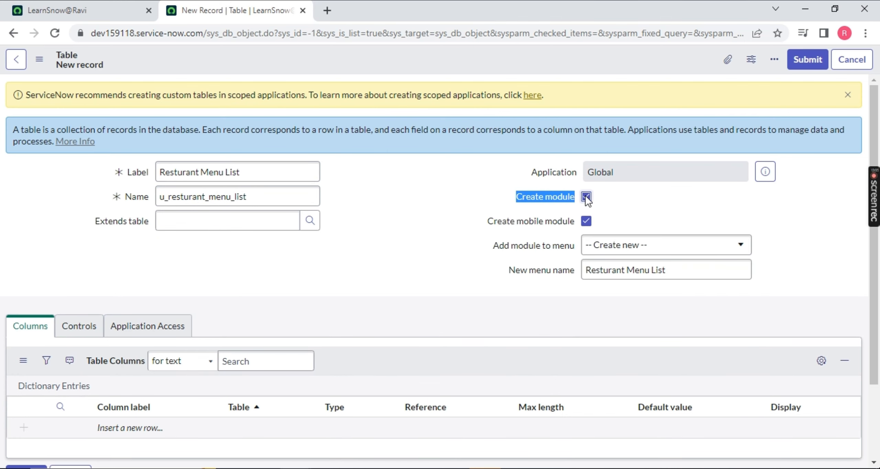
pyautogui.moveTo(487, 221); pyautogui.dragTo(588, 223)
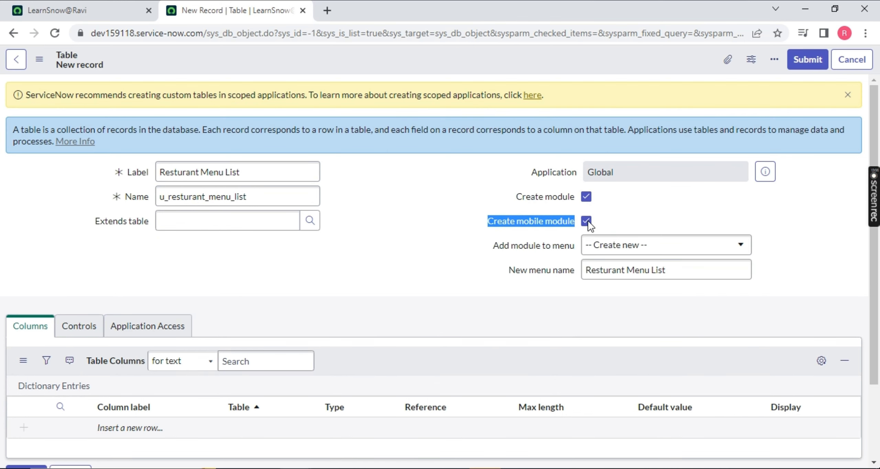
pyautogui.click(607, 220)
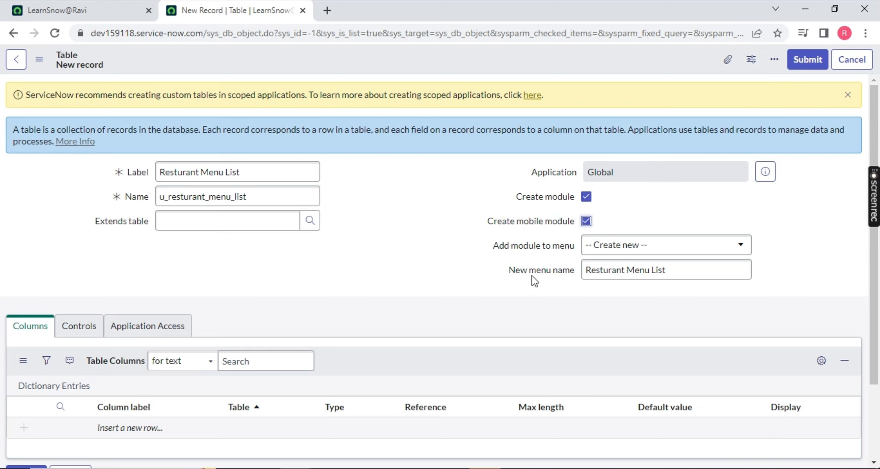
pyautogui.moveTo(504, 281); pyautogui.dragTo(698, 270)
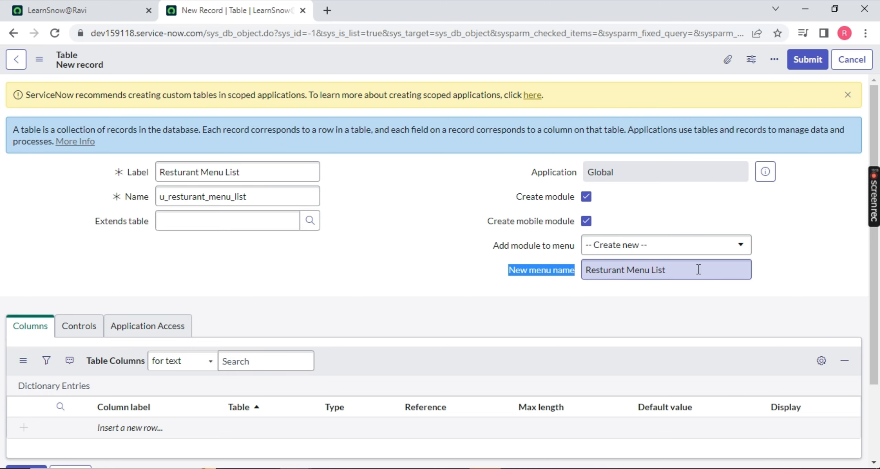
# Step: Save the new Resturant Menu List table, dismiss the message on its record and review its default columns
pyautogui.rightClick(433, 53)
pyautogui.click(463, 62)
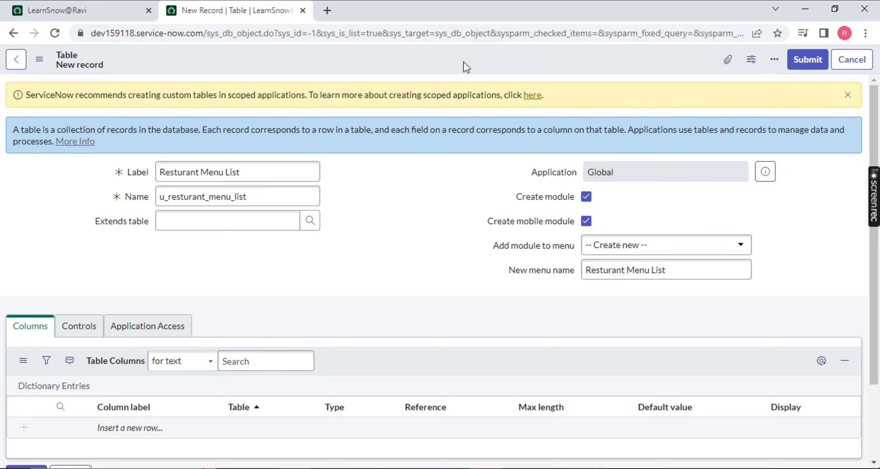
pyautogui.scroll(-3, 473, 172)
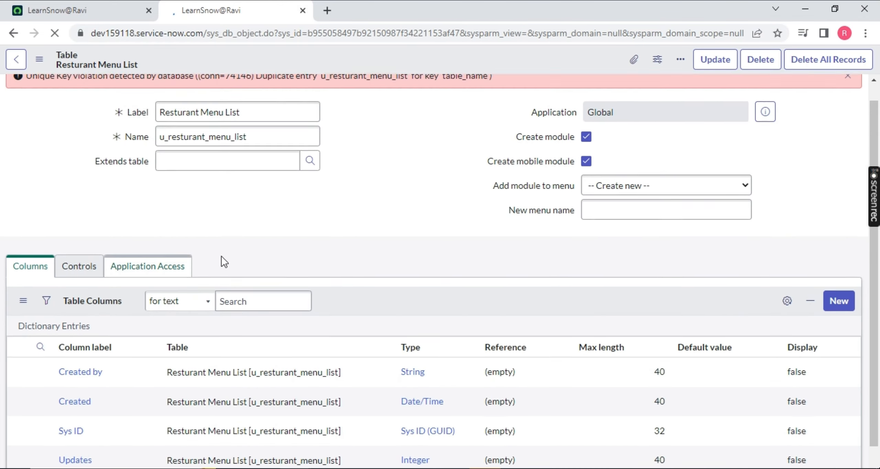
pyautogui.scroll(-1, 222, 257)
pyautogui.scroll(2, 858, 100)
pyautogui.click(848, 95)
pyautogui.scroll(-2, 205, 218)
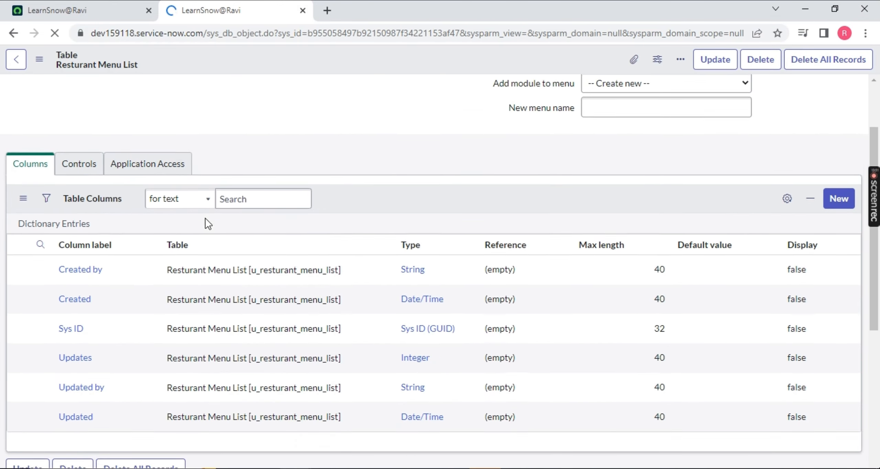
pyautogui.scroll(-3, 205, 218)
pyautogui.scroll(2, 271, 202)
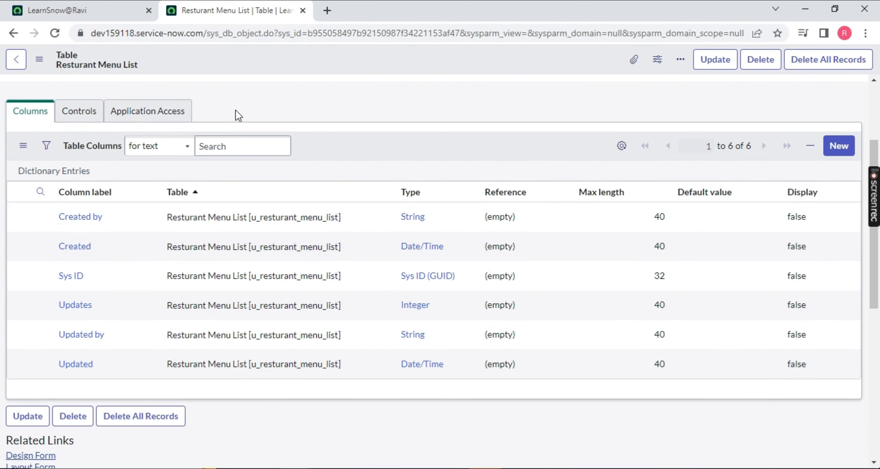
pyautogui.scroll(2, 235, 110)
# Step: Reload the main instance page and filter the application navigator by the saved table's label, Resturant Menu List
pyautogui.click(92, 12)
pyautogui.click(55, 34)
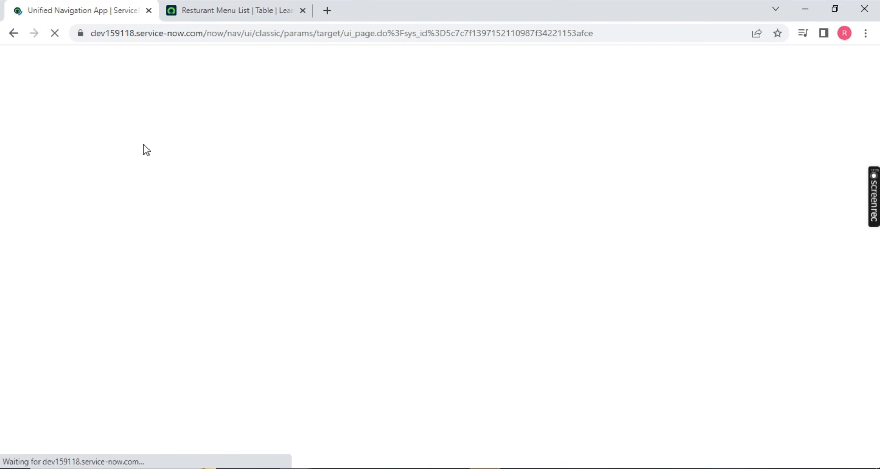
pyautogui.click(227, 11)
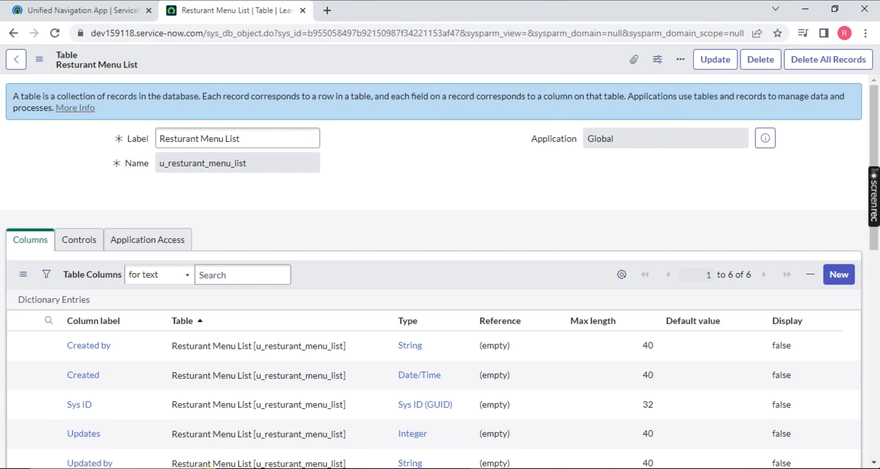
pyautogui.moveTo(249, 140); pyautogui.dragTo(112, 28)
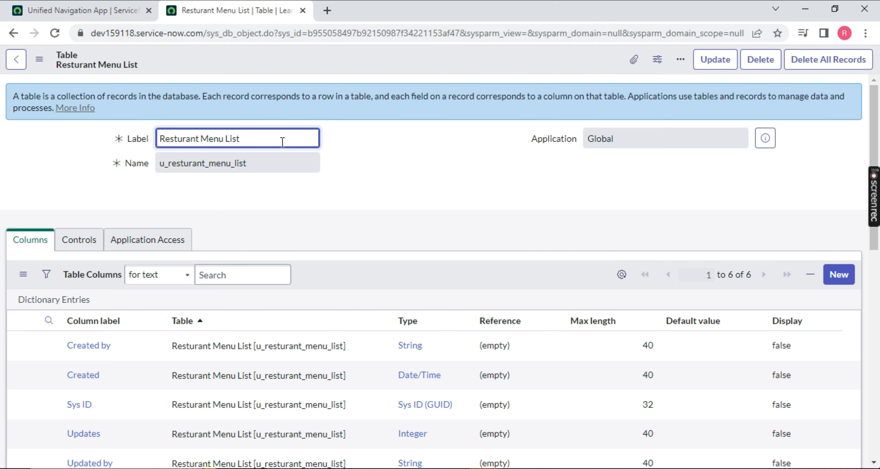
pyautogui.moveTo(282, 142); pyautogui.dragTo(31, 119)
pyautogui.hotkey('ctrl', 'c')
pyautogui.click(69, 10)
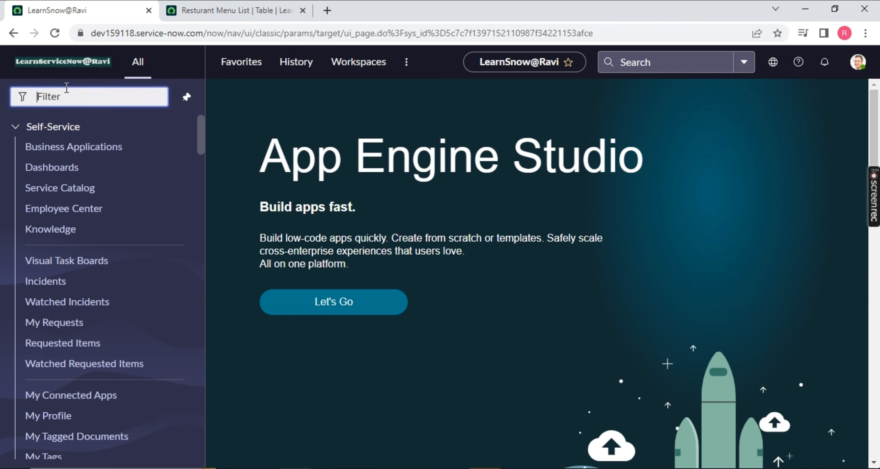
pyautogui.hotkey('ctrl', 'v')
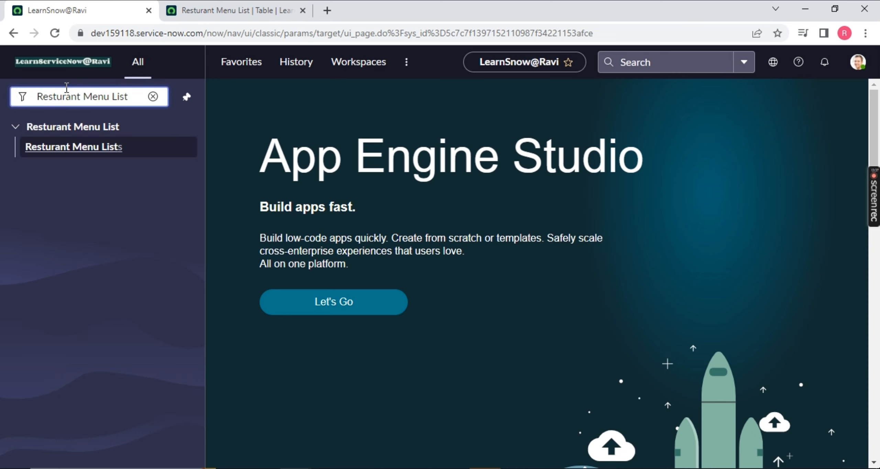
# Step: Open the Resturant Menu Lists module in a new browser tab and examine the list title and the table name in its URL
pyautogui.middleClick(66, 147)
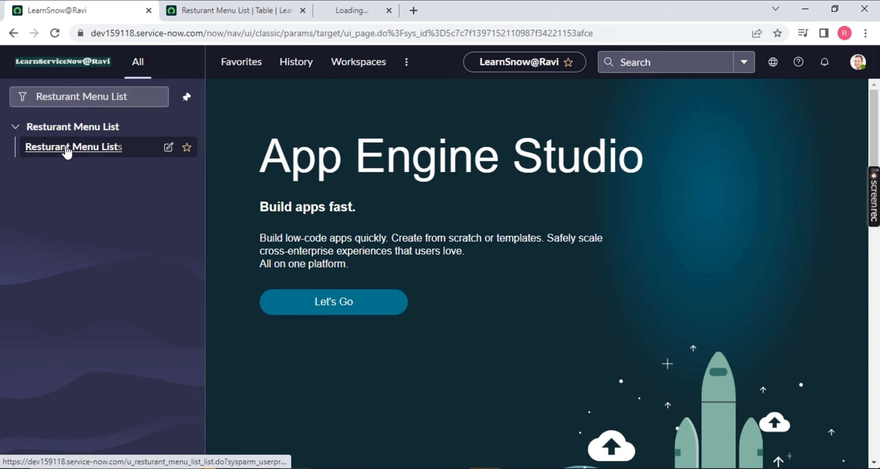
pyautogui.click(366, 8)
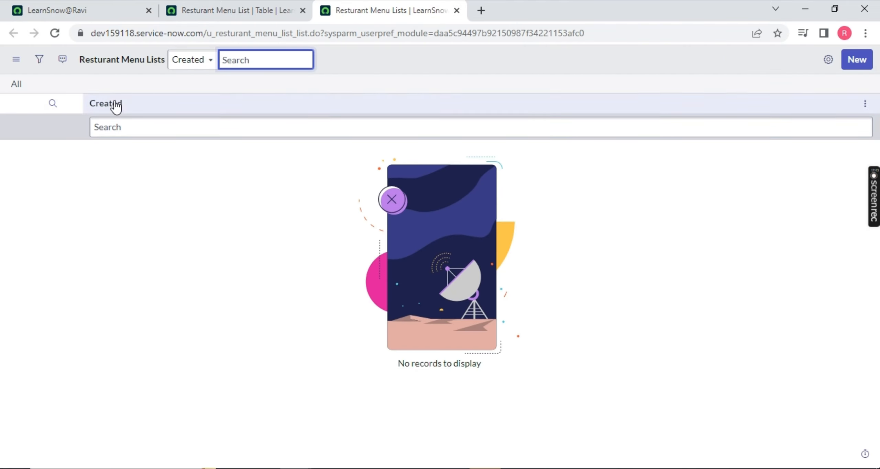
pyautogui.moveTo(76, 59); pyautogui.dragTo(158, 63)
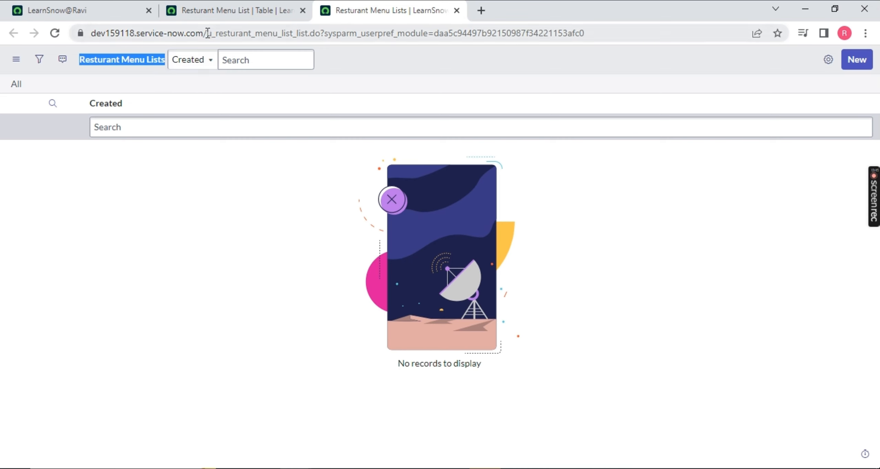
pyautogui.moveTo(206, 33); pyautogui.dragTo(280, 33)
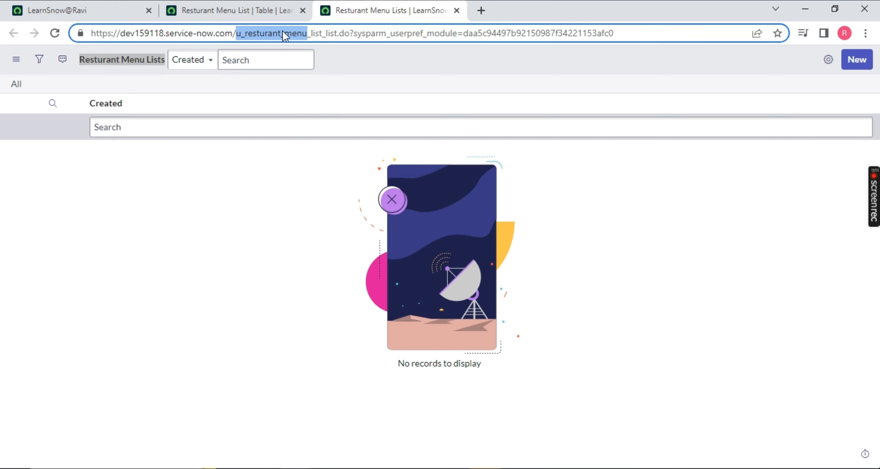
# Step: Return to the Resturant Menu List table record, look over its columns and start a new column entry
pyautogui.click(275, 11)
pyautogui.moveTo(275, 11); pyautogui.dragTo(492, 13)
pyautogui.scroll(-4, 296, 274)
pyautogui.scroll(3, 296, 283)
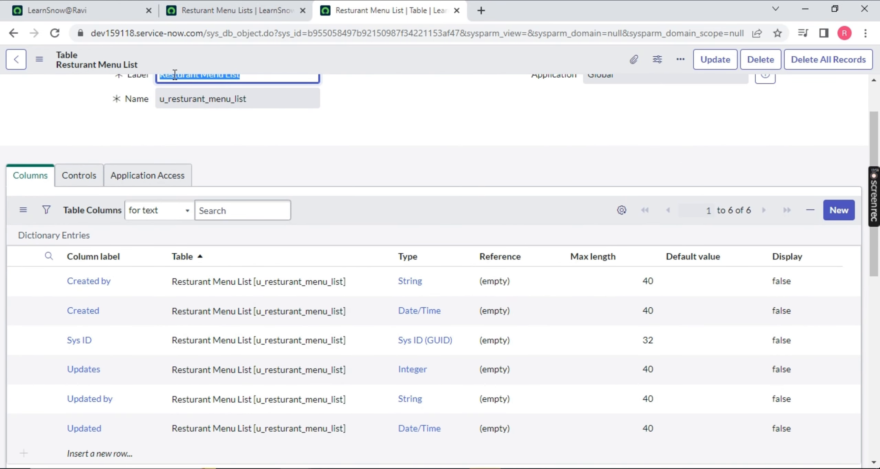
pyautogui.click(839, 213)
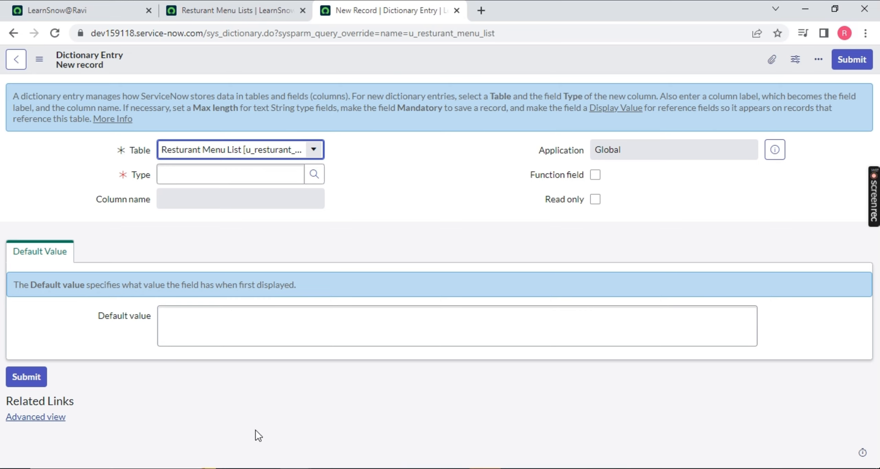
# Step: Filter the field classes by string and set the new dictionary entry's type to String (Full UTF-8)
pyautogui.moveTo(124, 55); pyautogui.dragTo(65, 56)
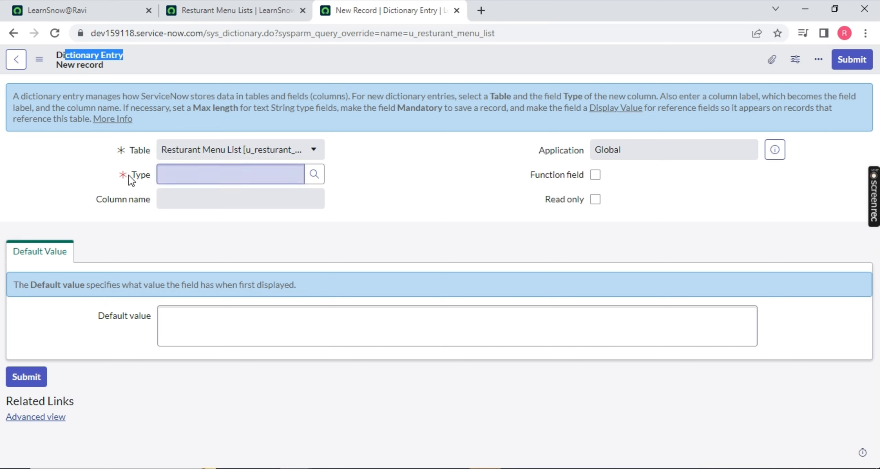
pyautogui.moveTo(129, 176); pyautogui.dragTo(152, 174)
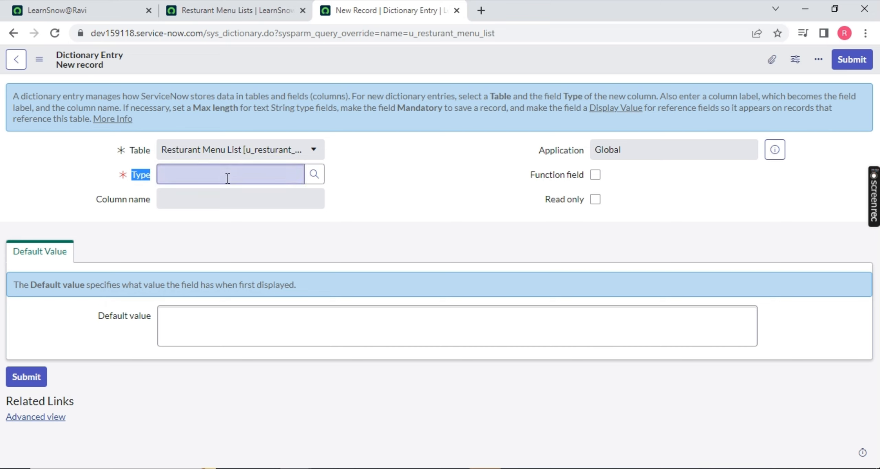
pyautogui.click(313, 174)
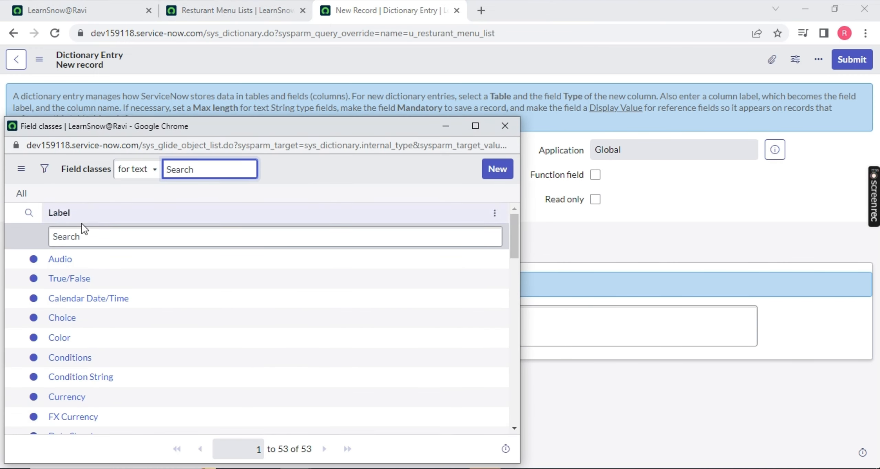
pyautogui.click(85, 237)
pyautogui.write('st')
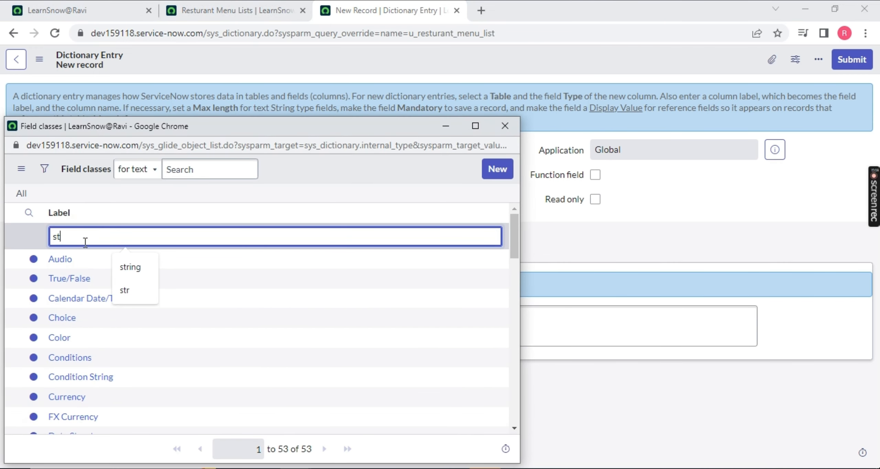
pyautogui.write('ring')
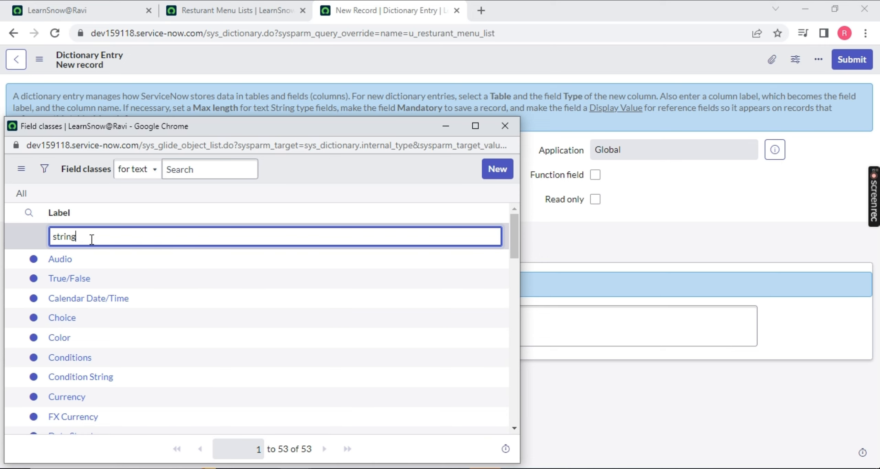
pyautogui.press('Return')
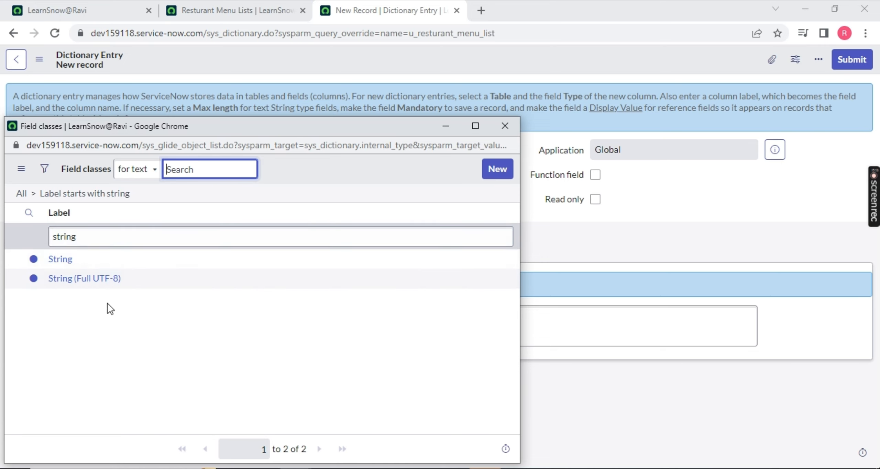
pyautogui.click(78, 278)
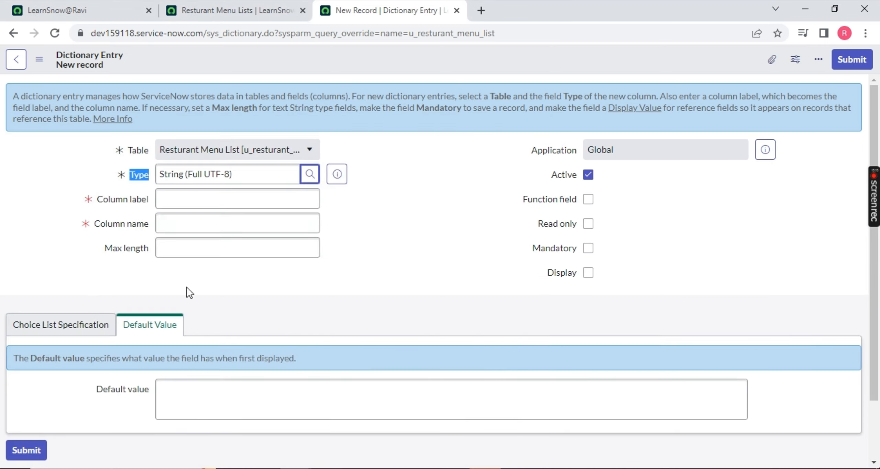
# Step: Label the new column Resturant Address and let its column name fill in from the label
pyautogui.click(187, 199)
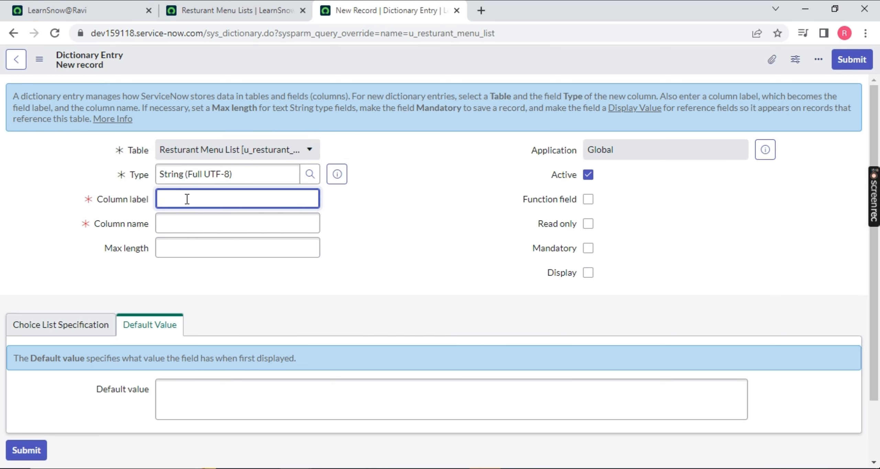
pyautogui.write('Resturant Address')
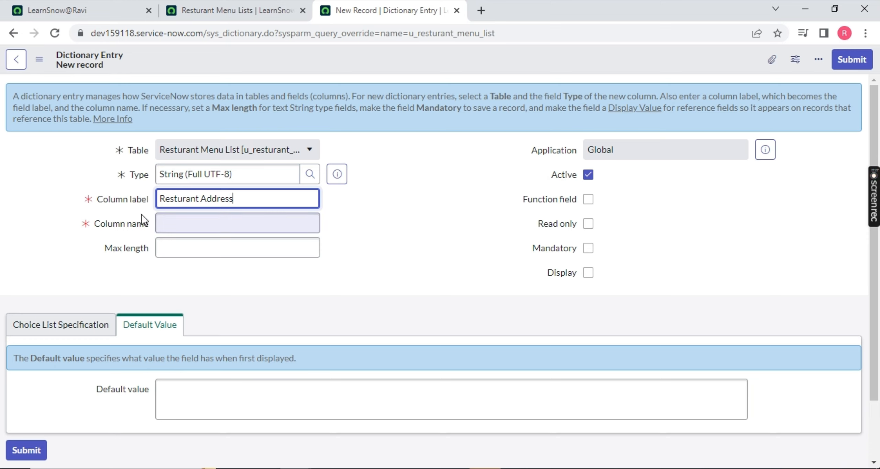
pyautogui.click(392, 223)
pyautogui.click(279, 225)
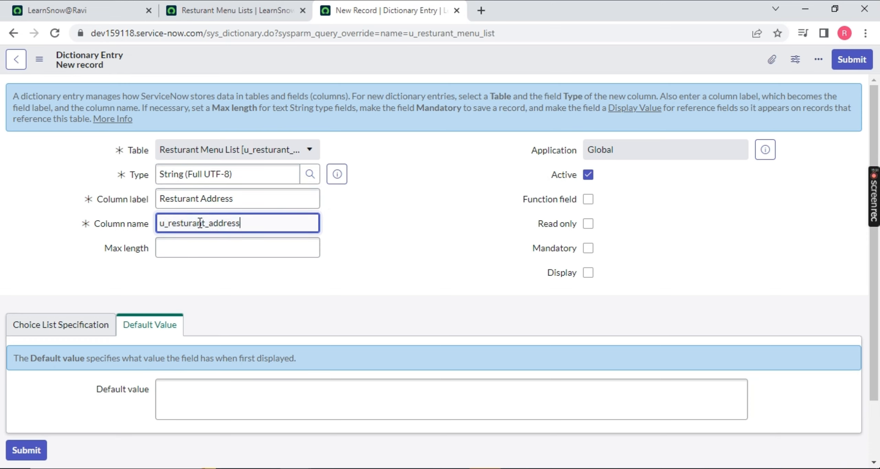
# Step: Look over the column name and options of the Resturant Address dictionary entry and save the new column
pyautogui.moveTo(200, 224); pyautogui.dragTo(139, 220)
pyautogui.click(382, 220)
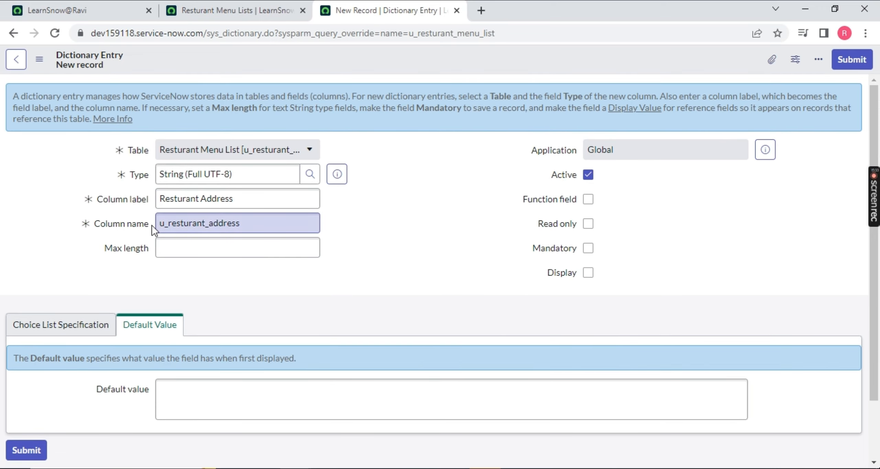
pyautogui.scroll(-2, 397, 203)
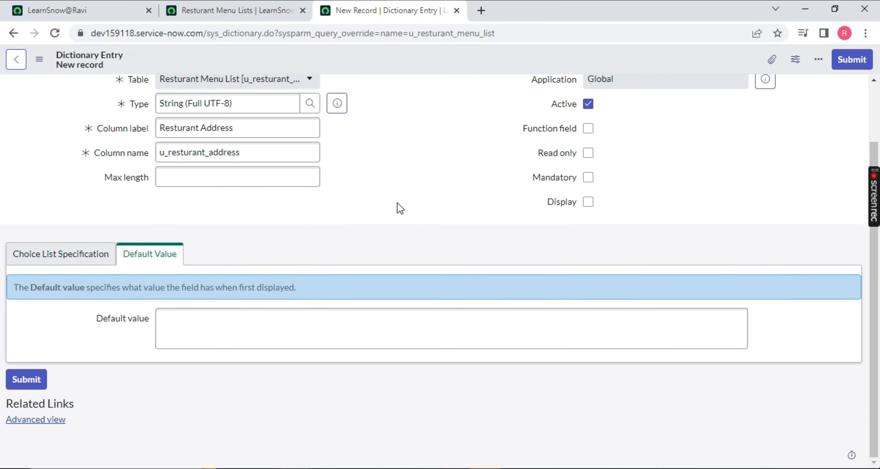
pyautogui.scroll(2, 397, 203)
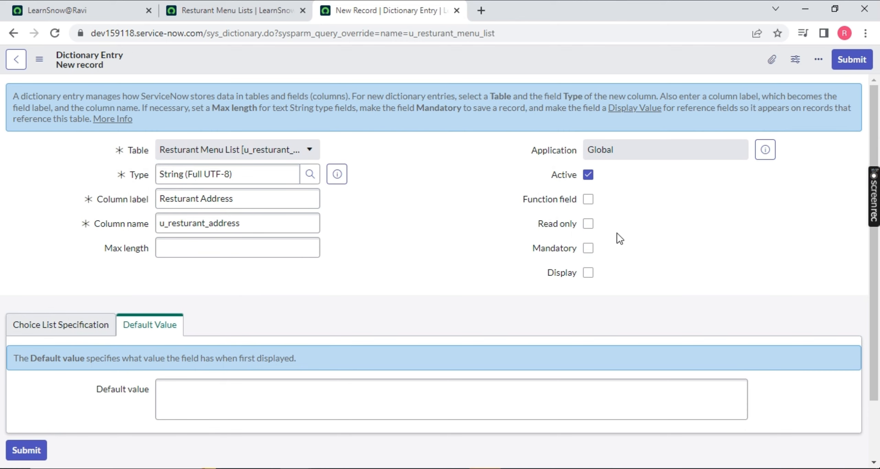
pyautogui.moveTo(534, 248); pyautogui.dragTo(543, 249)
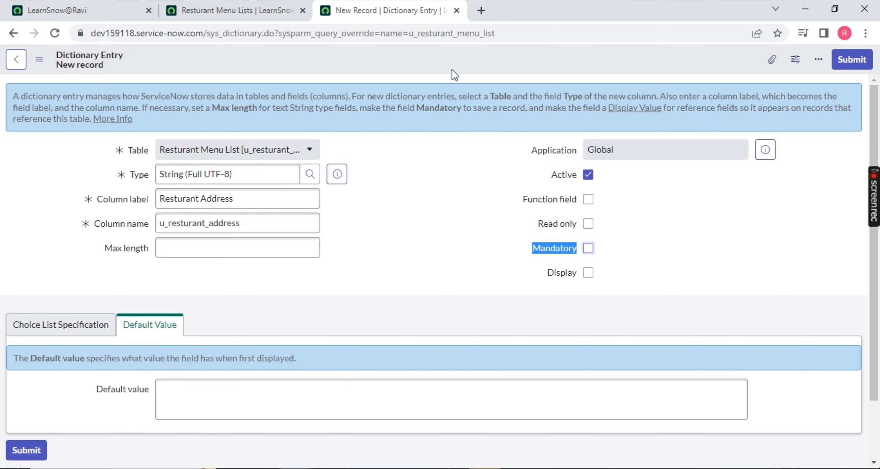
pyautogui.rightClick(431, 59)
pyautogui.click(463, 68)
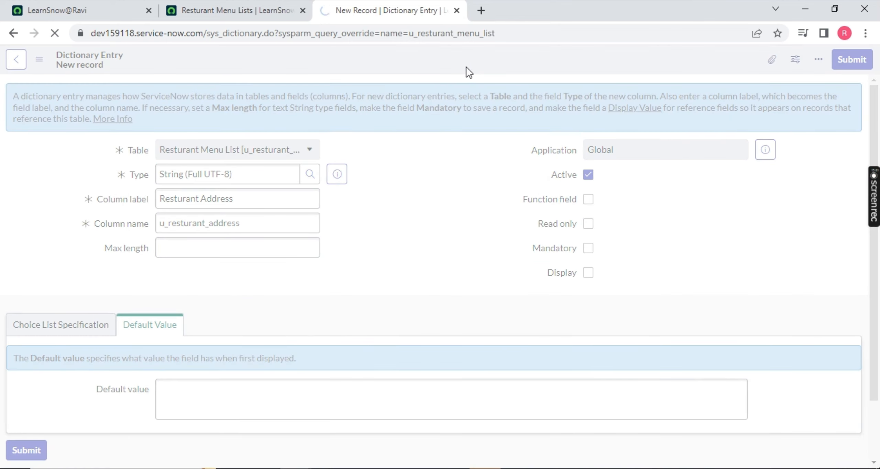
# Step: Reload the Resturant Menu Lists list and check the saved Resturant Address dictionary entry
pyautogui.click(240, 10)
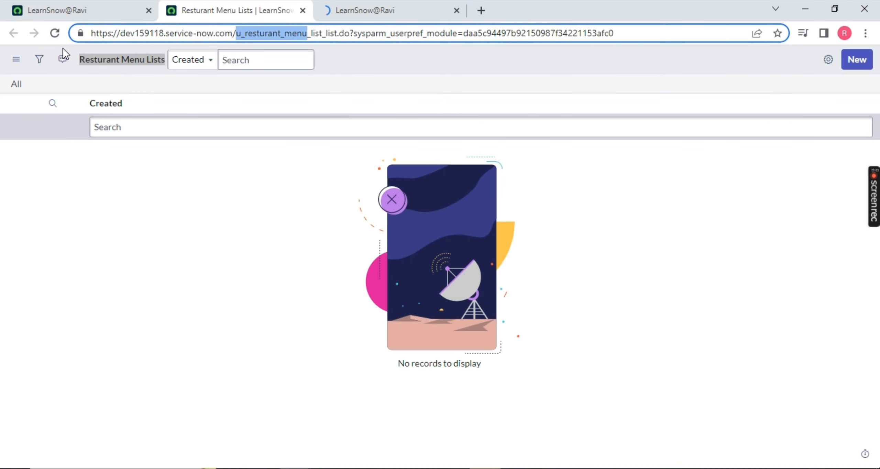
pyautogui.click(56, 35)
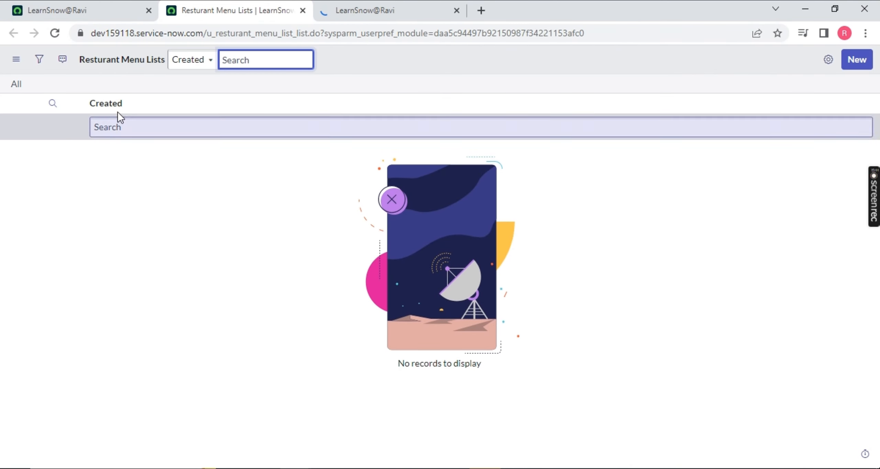
pyautogui.click(364, 10)
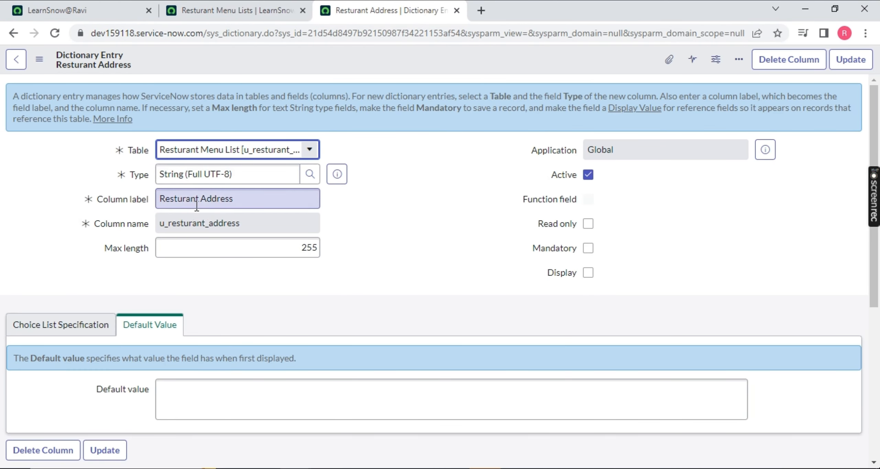
pyautogui.click(242, 12)
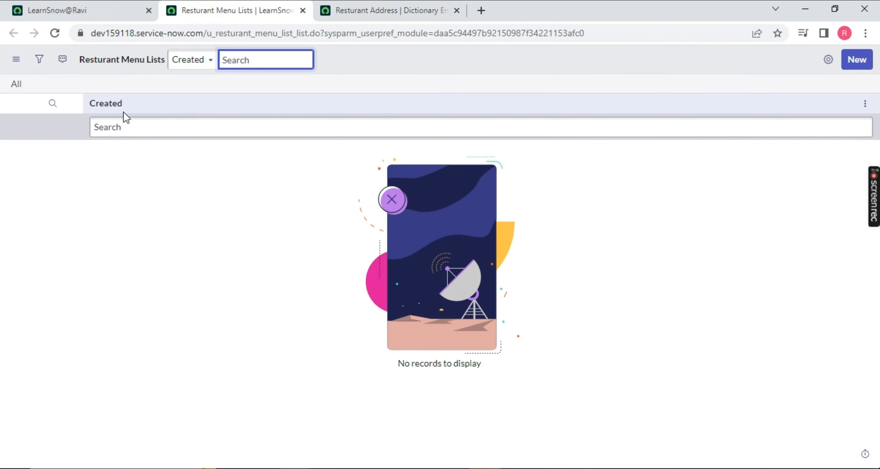
# Step: Personalize the Resturant Menu Lists columns by adding Resturant Address and removing Created
pyautogui.click(823, 61)
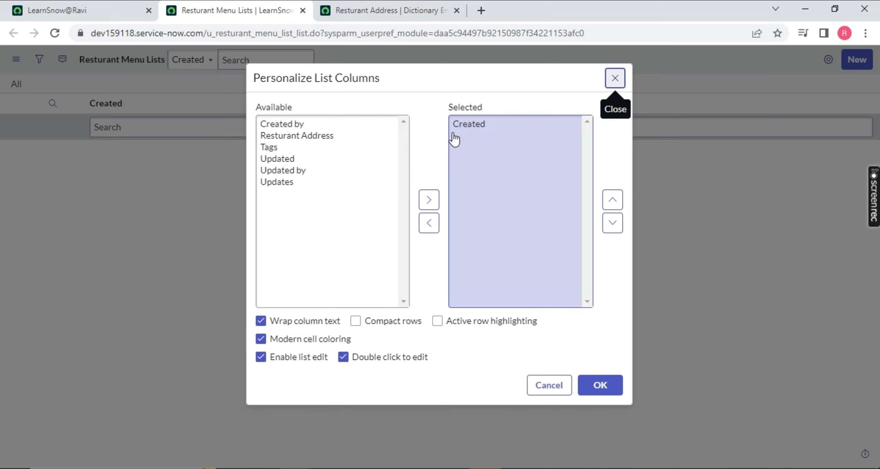
pyautogui.click(297, 136)
pyautogui.click(429, 200)
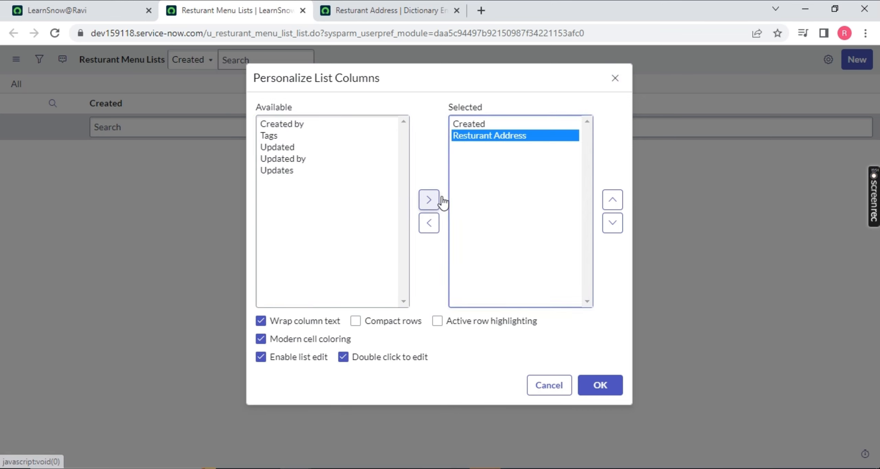
pyautogui.click(473, 125)
pyautogui.click(429, 223)
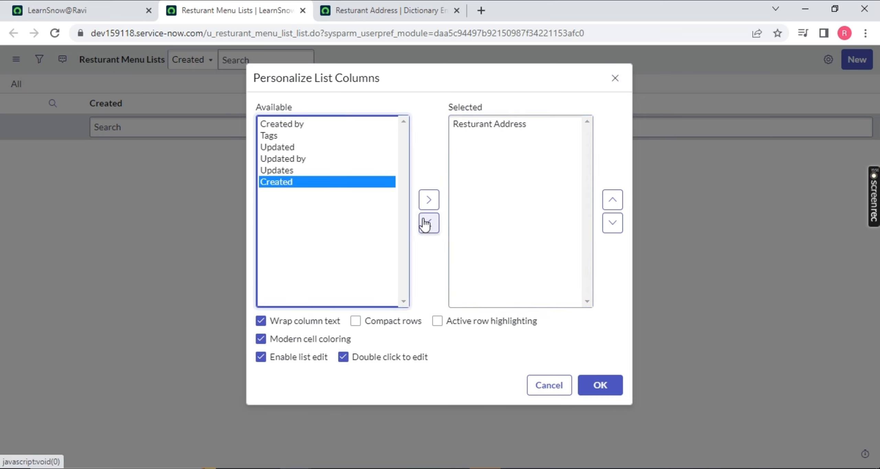
pyautogui.click(598, 386)
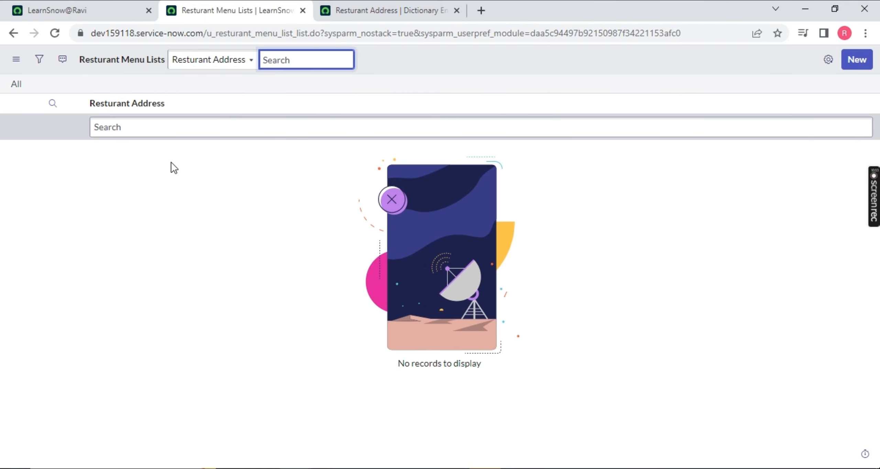
# Step: Start a new Resturant Menu List record with kdbkfVA;AKBFPIHE as trial text in Resturant Address
pyautogui.click(862, 66)
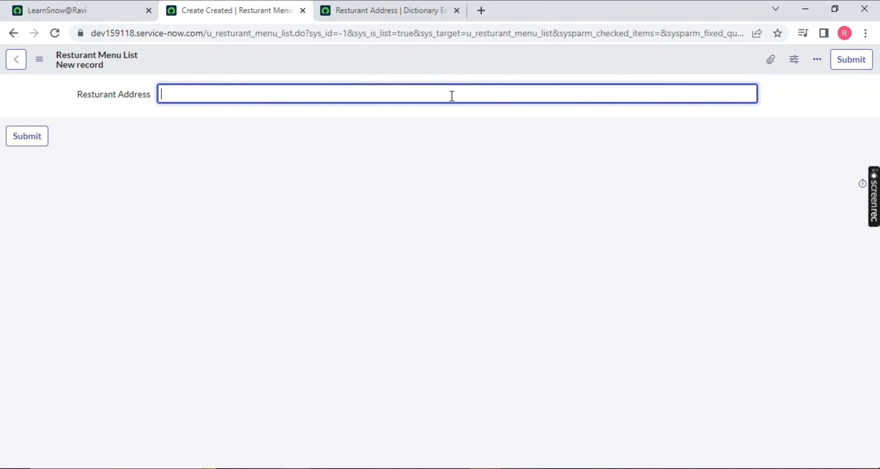
pyautogui.write('kdbkfVA;AKBFPIHE')
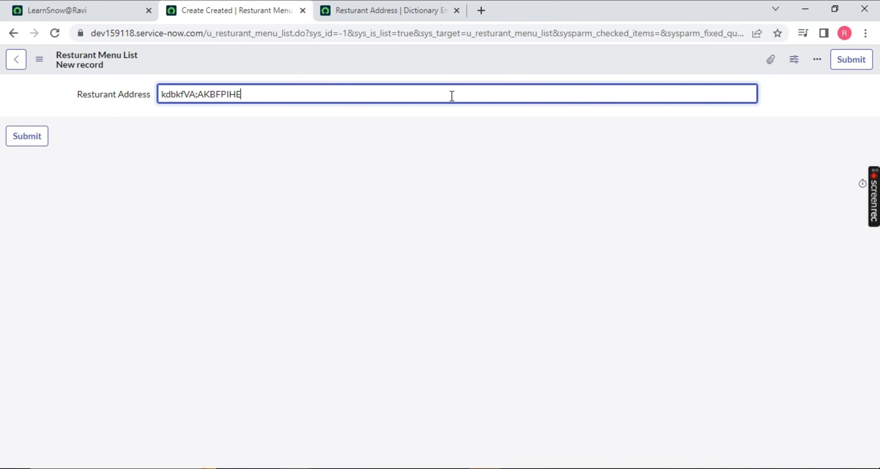
# Step: Make the Resturant Address column mandatory, save the dictionary entry and reload the new record form
pyautogui.click(423, 10)
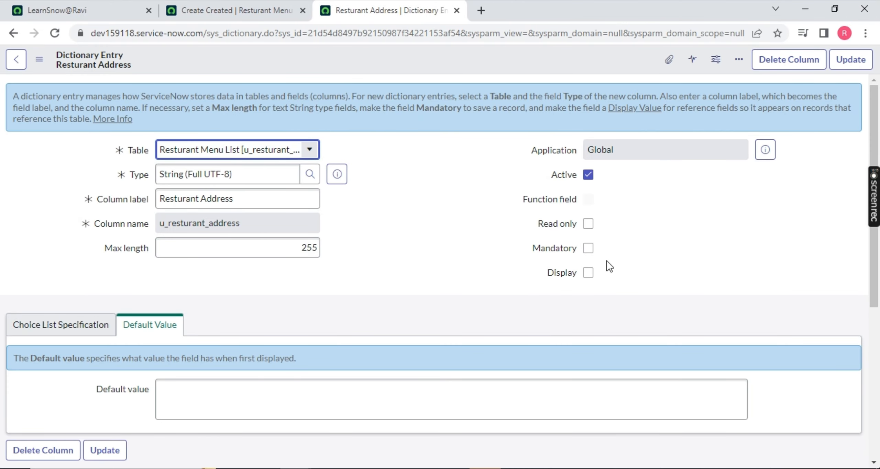
pyautogui.click(580, 250)
pyautogui.rightClick(507, 62)
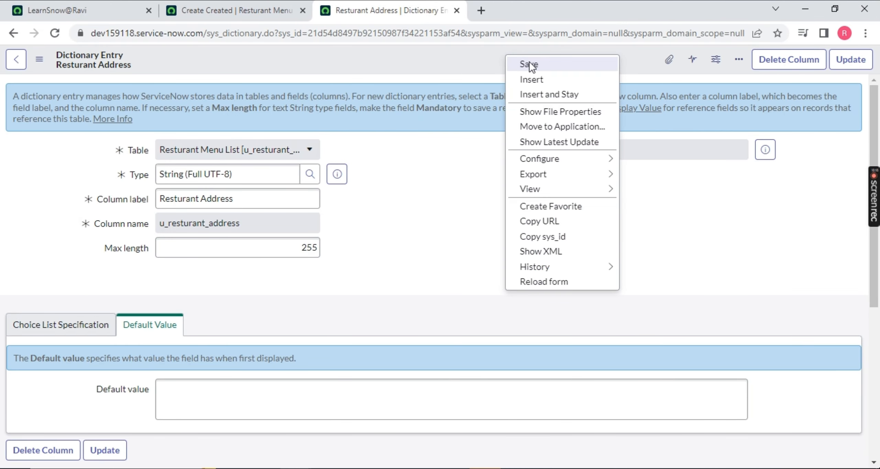
pyautogui.click(529, 62)
pyautogui.click(231, 14)
pyautogui.click(51, 33)
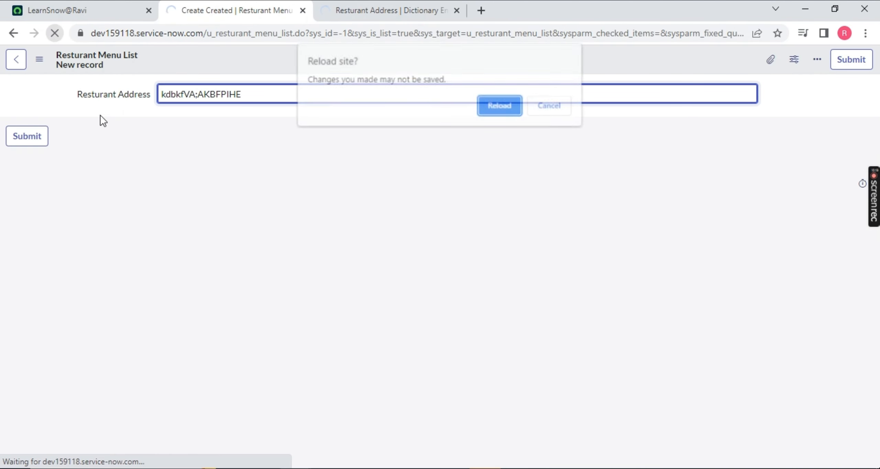
pyautogui.click(495, 105)
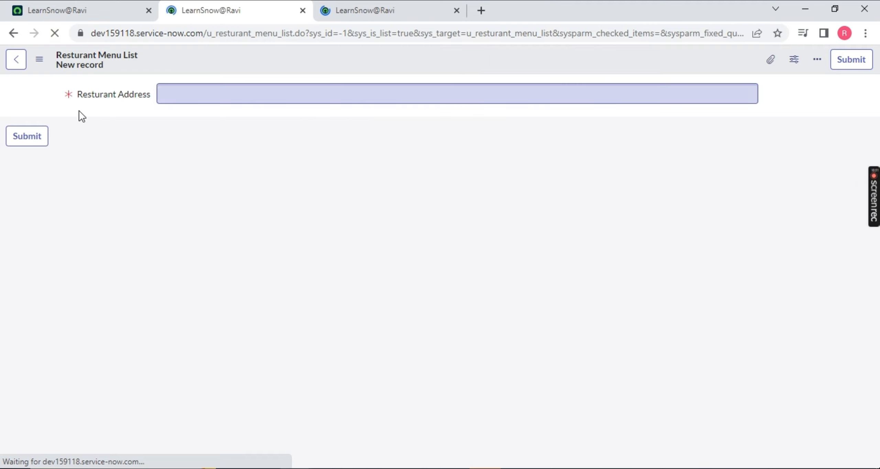
# Step: Try to submit the new record with Resturant Address left empty to test the mandatory setting
pyautogui.click(859, 59)
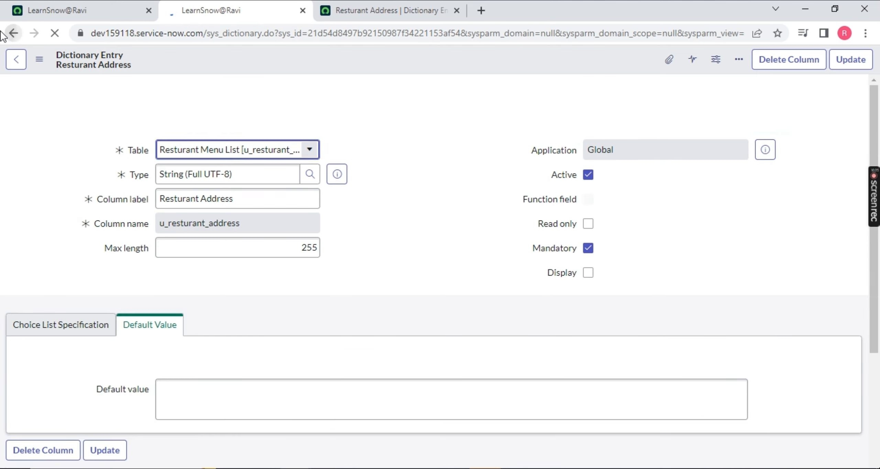
pyautogui.click(13, 33)
pyautogui.click(850, 60)
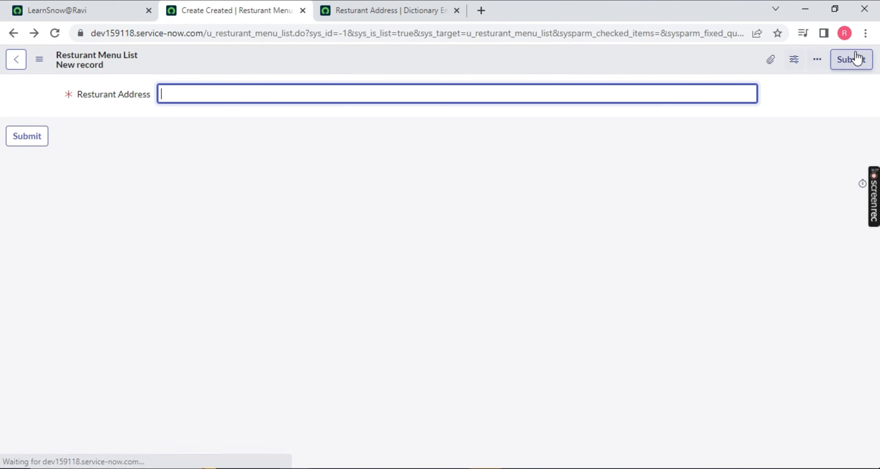
pyautogui.moveTo(331, 90); pyautogui.dragTo(21, 95)
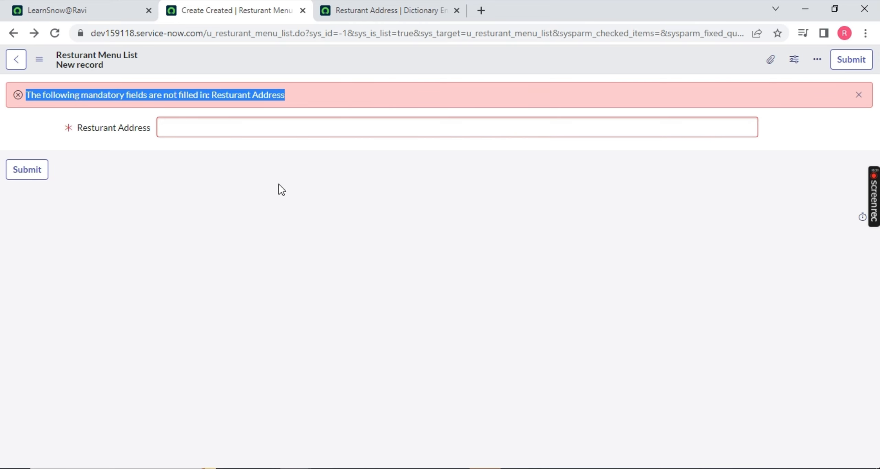
# Step: Make the Resturant Address column read-only instead of mandatory, save the dictionary entry and reload the new record form
pyautogui.click(417, 11)
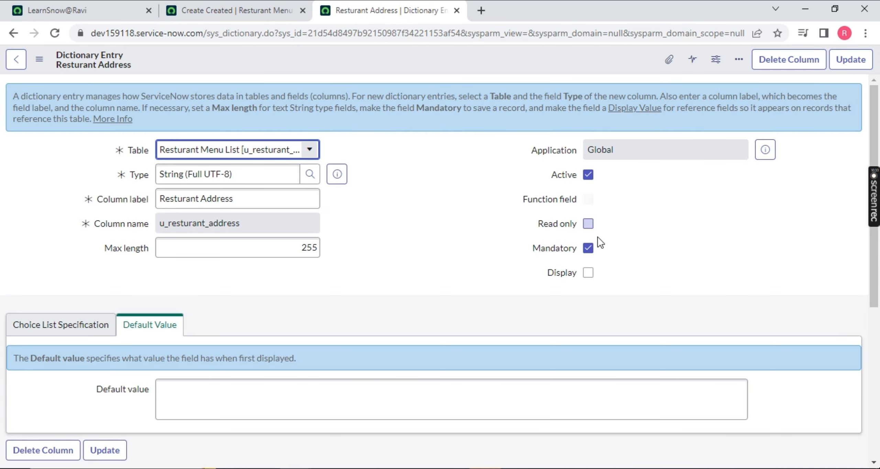
pyautogui.click(588, 248)
pyautogui.rightClick(519, 48)
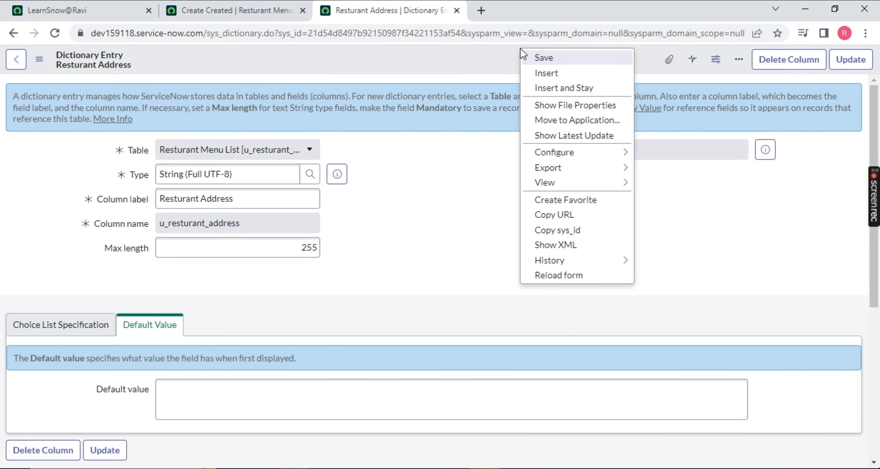
pyautogui.click(534, 54)
pyautogui.click(189, 17)
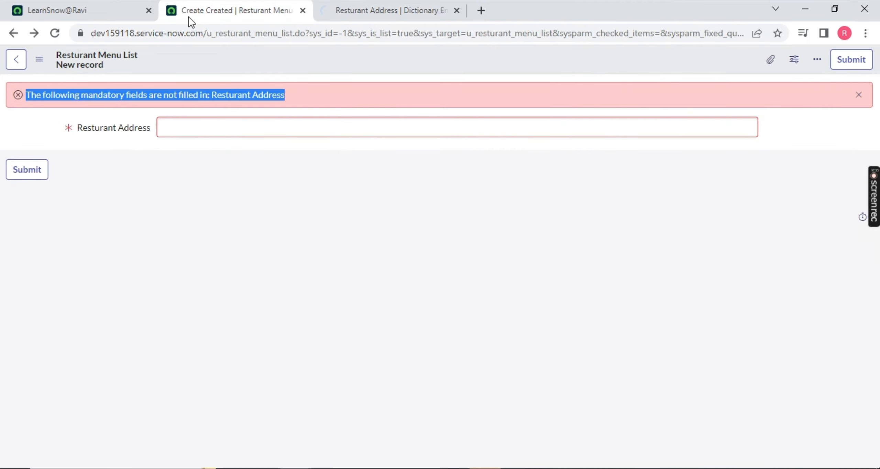
pyautogui.click(54, 34)
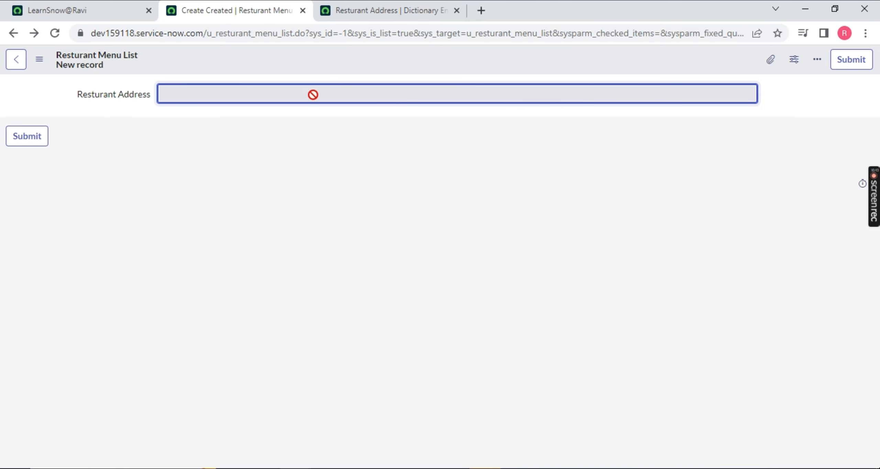
# Step: Clear the Read only option of the Resturant Address column and examine the address field on the new record form
pyautogui.click(378, 10)
pyautogui.click(586, 225)
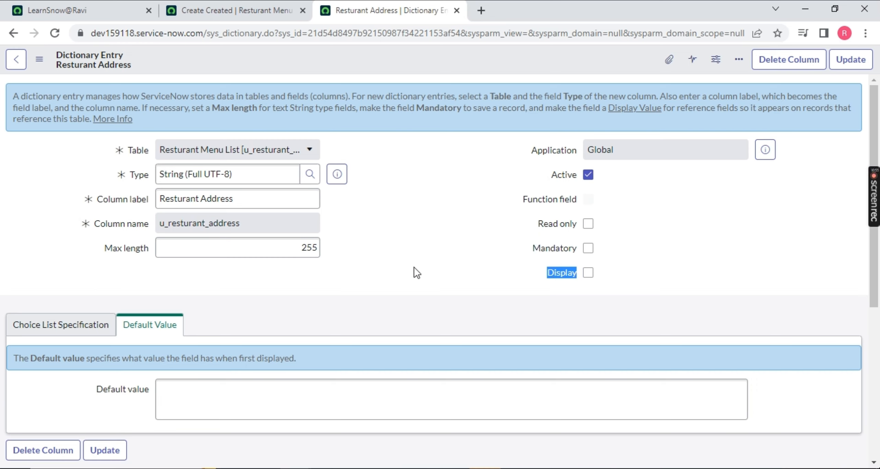
pyautogui.click(466, 274)
pyautogui.click(269, 11)
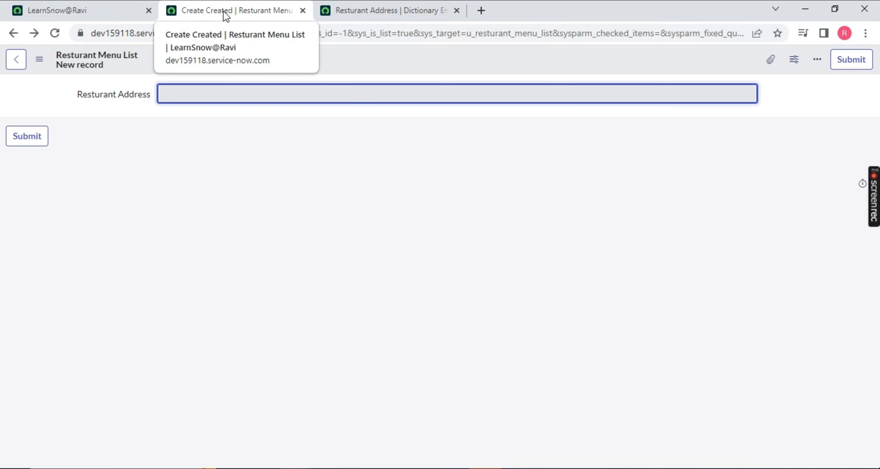
pyautogui.click(231, 48)
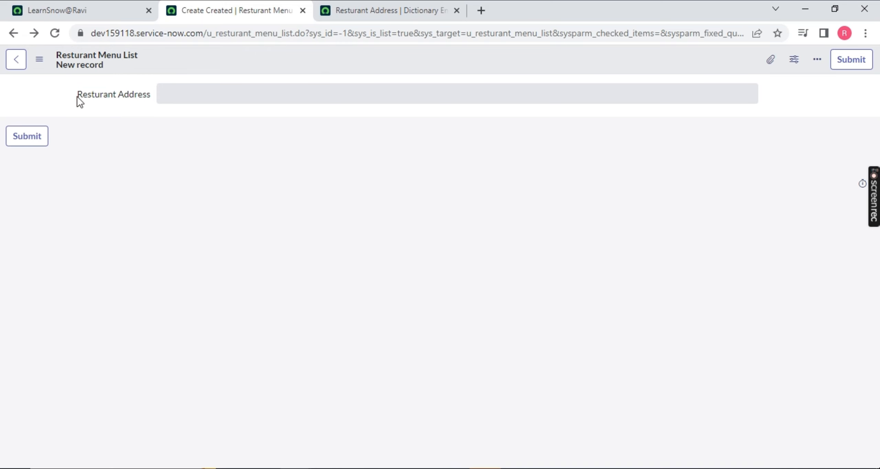
pyautogui.click(204, 94)
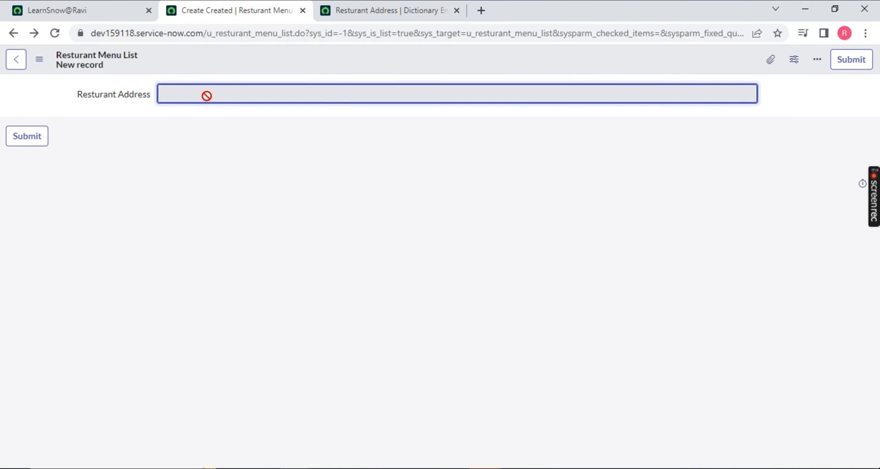
# Step: Set Resturant Address as the table's display field, save the dictionary entry and reload the new record form
pyautogui.click(380, 4)
pyautogui.click(586, 275)
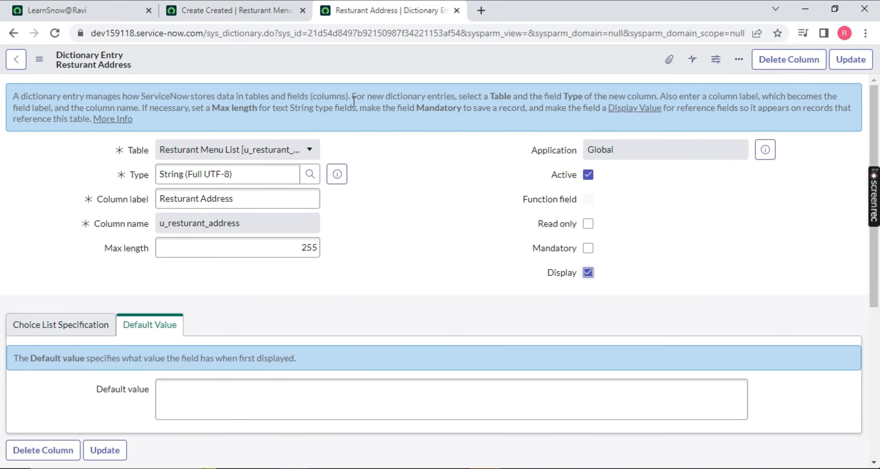
pyautogui.rightClick(377, 56)
pyautogui.click(402, 63)
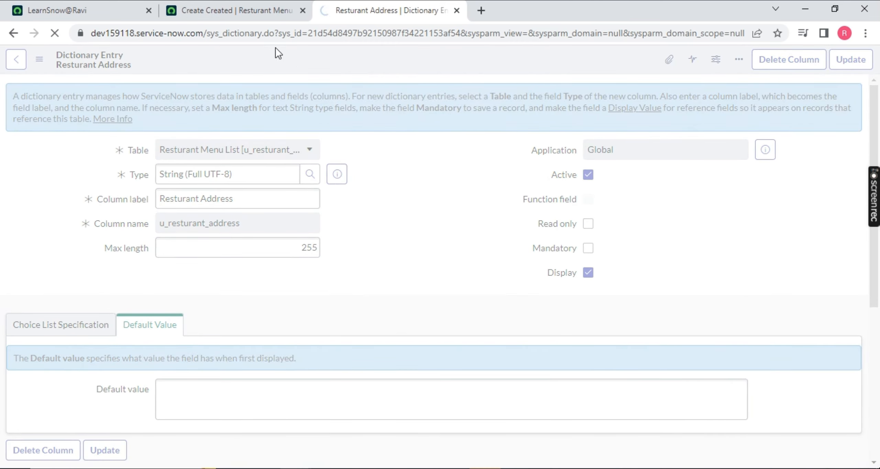
pyautogui.click(237, 10)
pyautogui.click(55, 33)
pyautogui.click(383, 14)
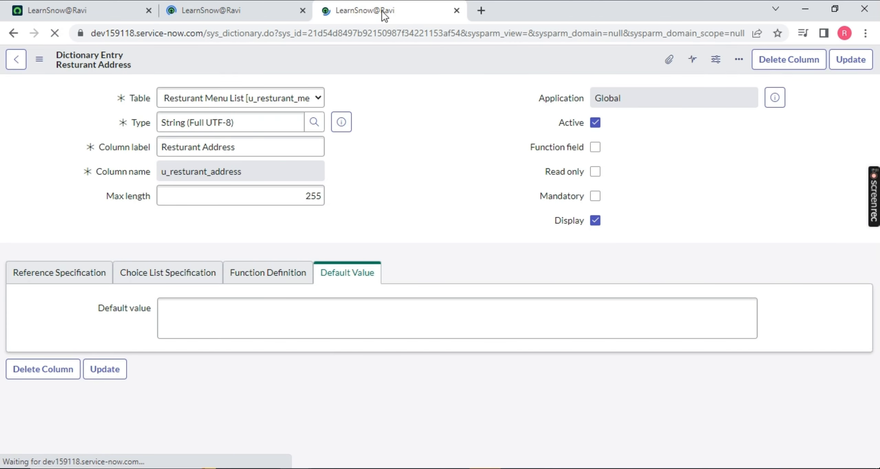
# Step: Enter TEST as the Resturant Address of the new Resturant Menu List record and save it
pyautogui.click(249, 11)
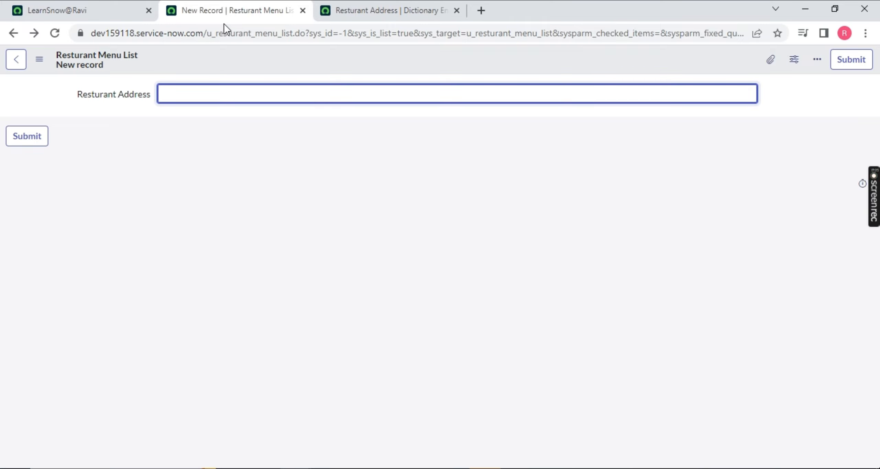
pyautogui.write('TEST')
pyautogui.click(475, 60)
pyautogui.rightClick(476, 59)
pyautogui.click(498, 64)
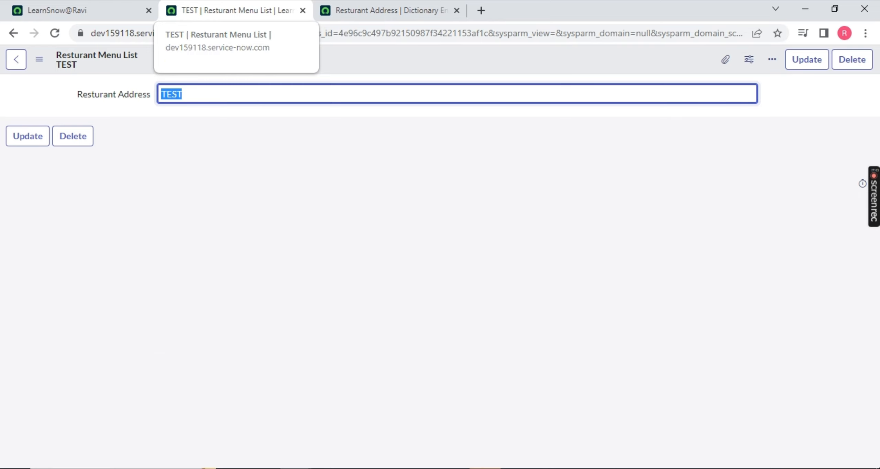
# Step: Return to the Resturant Menu List table record and examine the display settings in its list of columns
pyautogui.click(378, 10)
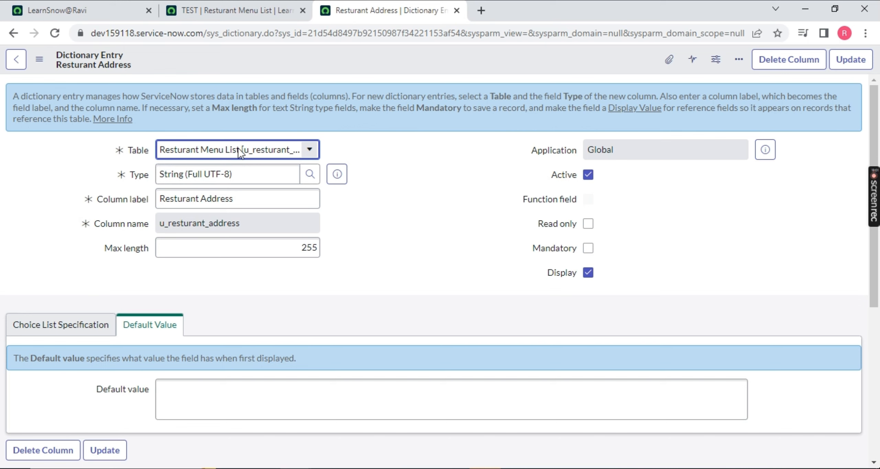
pyautogui.rightClick(10, 35)
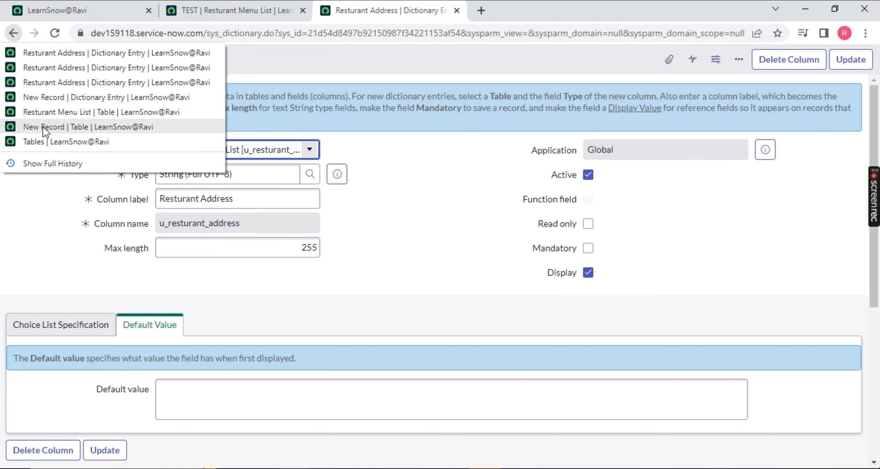
pyautogui.click(44, 110)
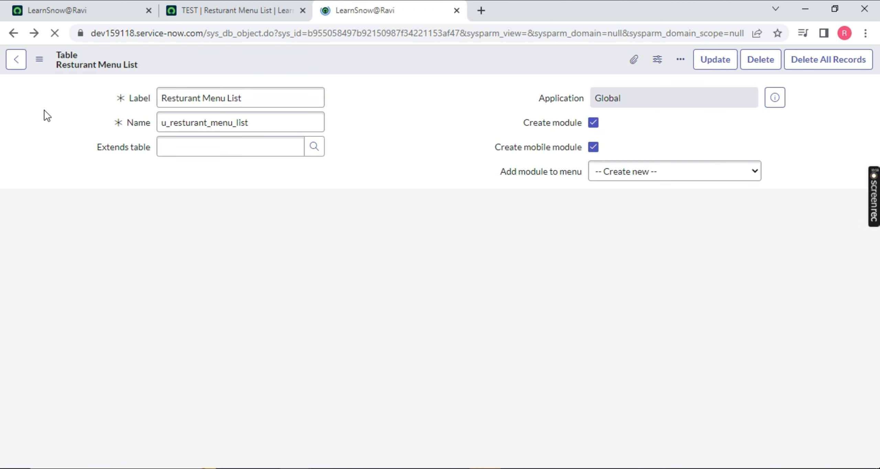
pyautogui.scroll(-10, 429, 290)
pyautogui.scroll(-1, 669, 298)
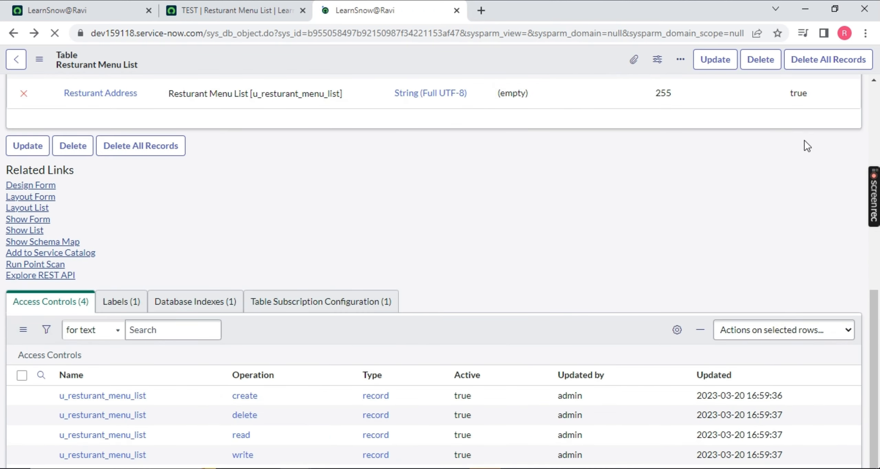
pyautogui.scroll(8, 806, 144)
pyautogui.scroll(-5, 804, 282)
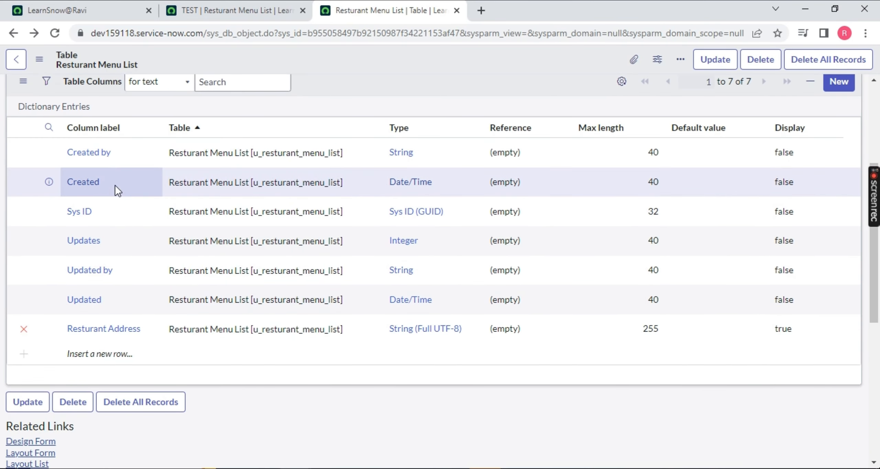
pyautogui.moveTo(117, 188); pyautogui.dragTo(71, 190)
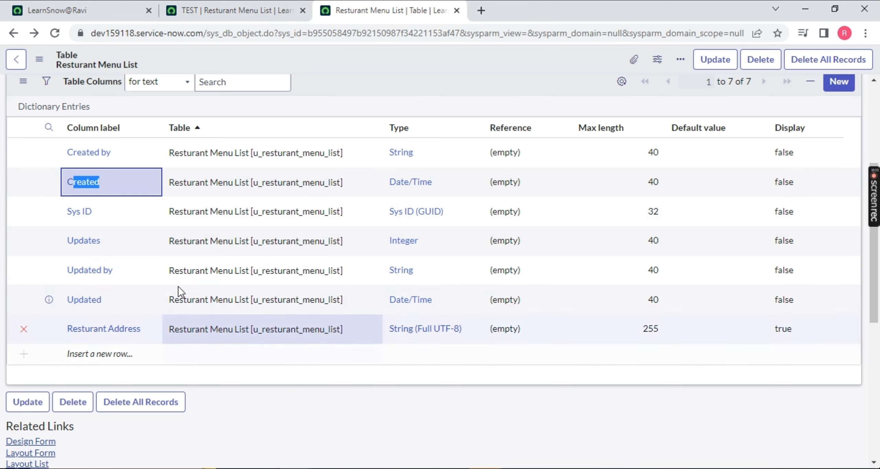
# Step: Open the Resturant Address dictionary entry in a new tab and enable both its Read only and Display options
pyautogui.middleClick(82, 330)
pyautogui.click(508, 11)
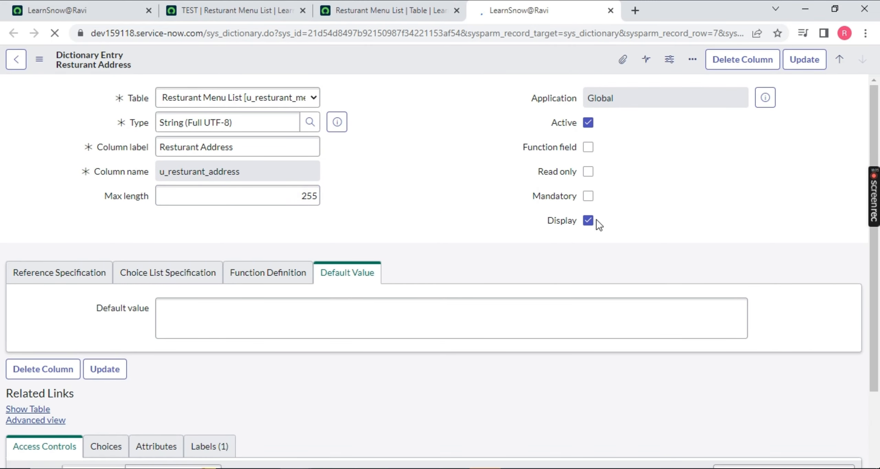
pyautogui.click(586, 223)
pyautogui.click(587, 273)
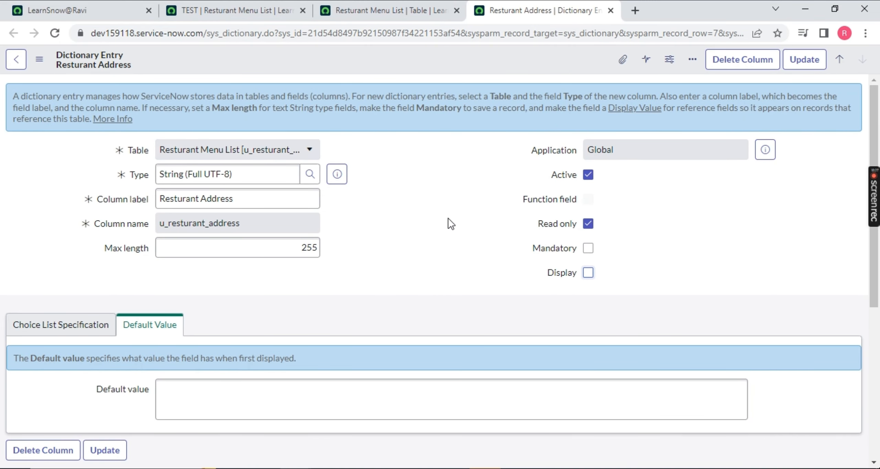
pyautogui.click(587, 272)
# Step: Examine the Type, Choice List Specification and Default Value settings of the Resturant Address column and glance at the TEST record
pyautogui.click(191, 407)
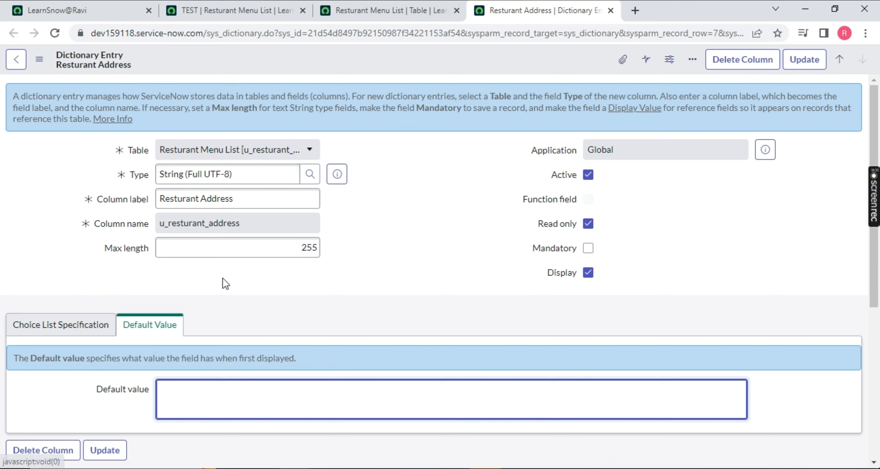
pyautogui.tripleClick(245, 172)
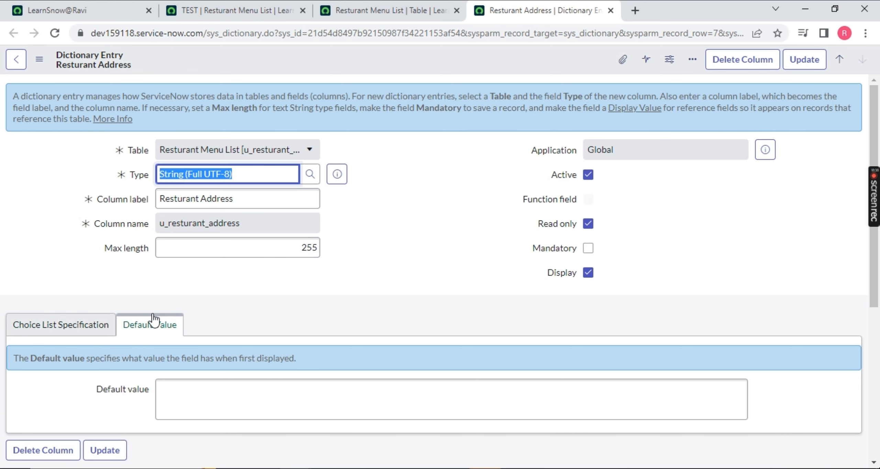
pyautogui.scroll(-2, 35, 255)
pyautogui.scroll(1, 57, 245)
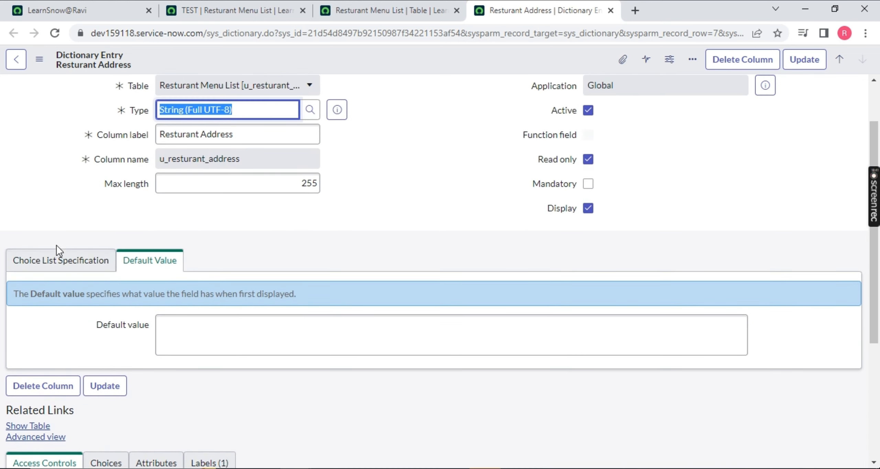
pyautogui.click(59, 258)
pyautogui.click(139, 259)
pyautogui.click(75, 259)
pyautogui.click(226, 11)
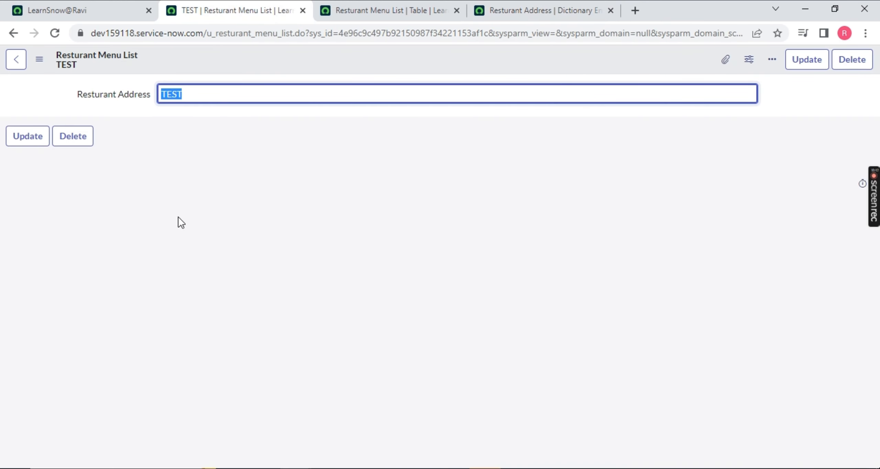
pyautogui.click(524, 17)
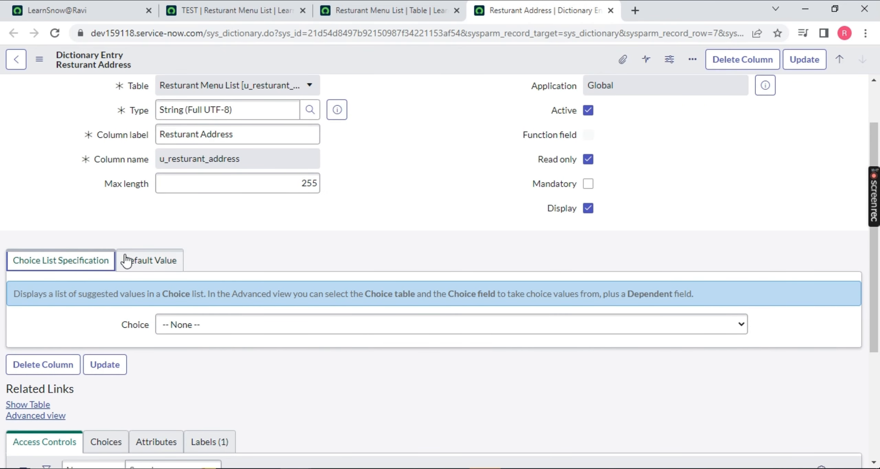
# Step: Set the Resturant Address default value to KLKGFXFDGFCHVJBKHJL;KLJKBJVHCG, save the dictionary entry and reload the TEST record
pyautogui.click(127, 262)
pyautogui.click(164, 330)
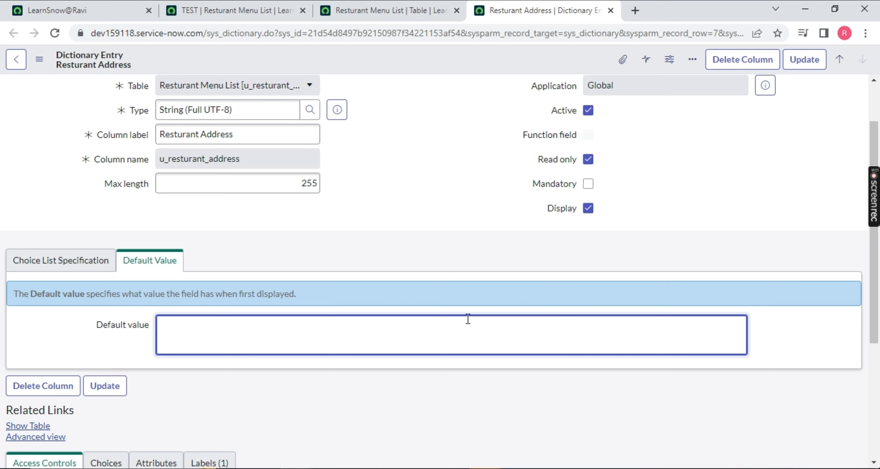
pyautogui.write('KLKGFXFDGFCHVJBKHJL;KLJKBJVHCG')
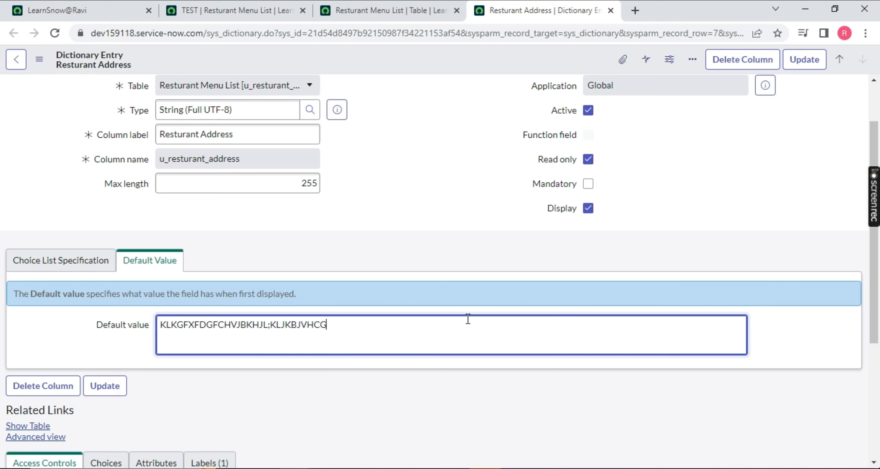
pyautogui.rightClick(417, 59)
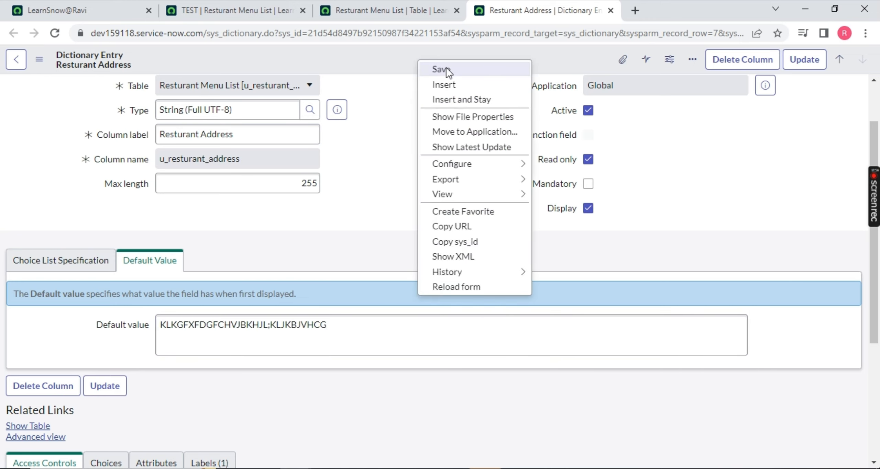
pyautogui.click(446, 67)
pyautogui.click(241, 10)
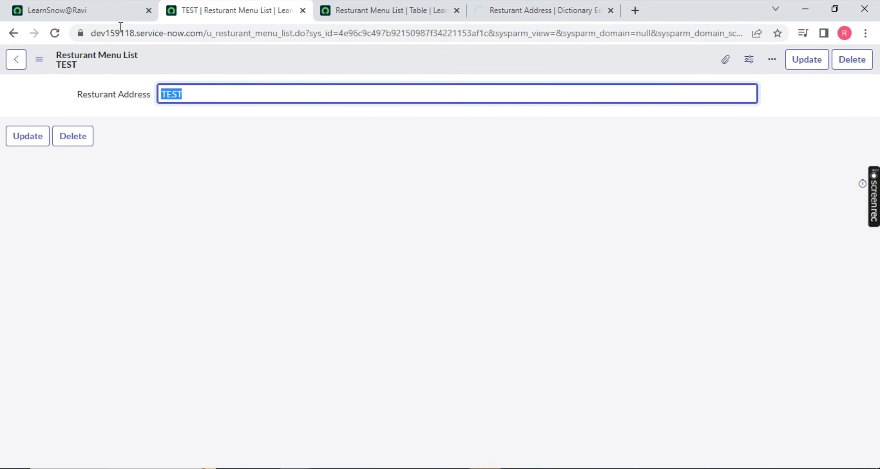
pyautogui.click(55, 34)
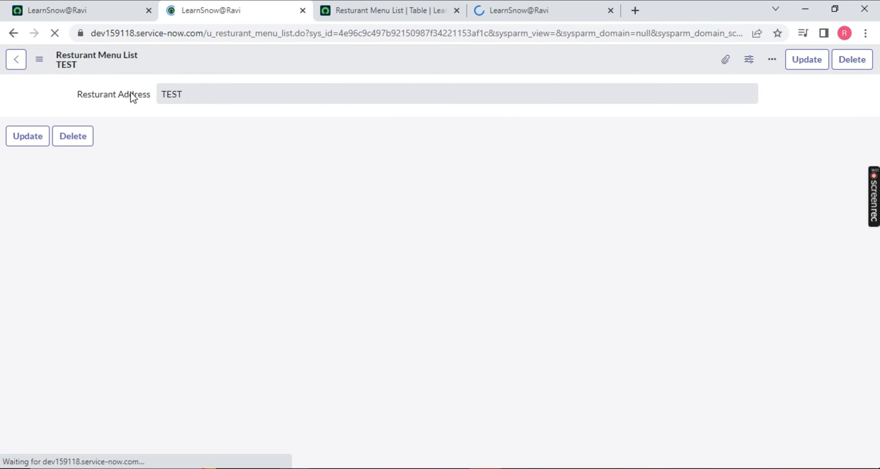
# Step: Save the dictionary entry again and return to the new record form to check the Resturant Address default
pyautogui.click(536, 10)
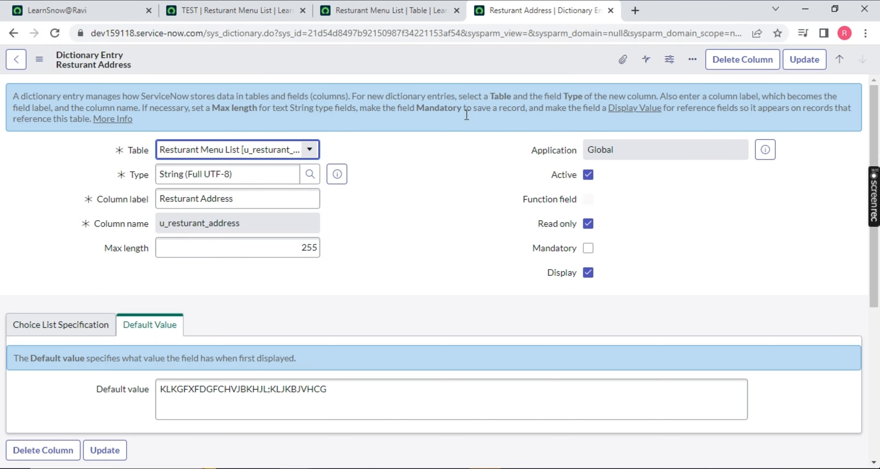
pyautogui.rightClick(349, 57)
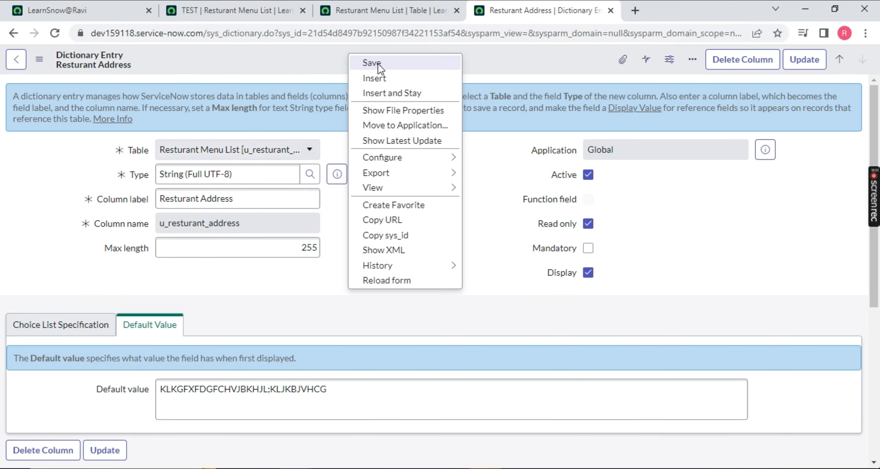
pyautogui.click(379, 63)
pyautogui.click(223, 10)
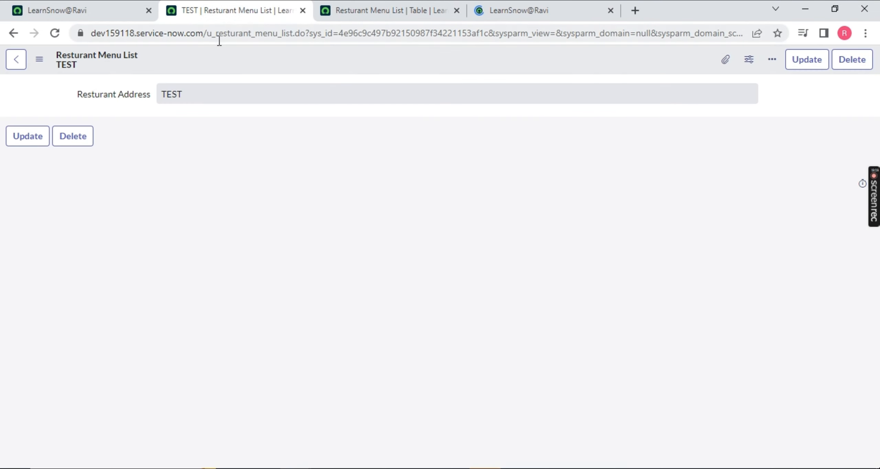
pyautogui.click(14, 33)
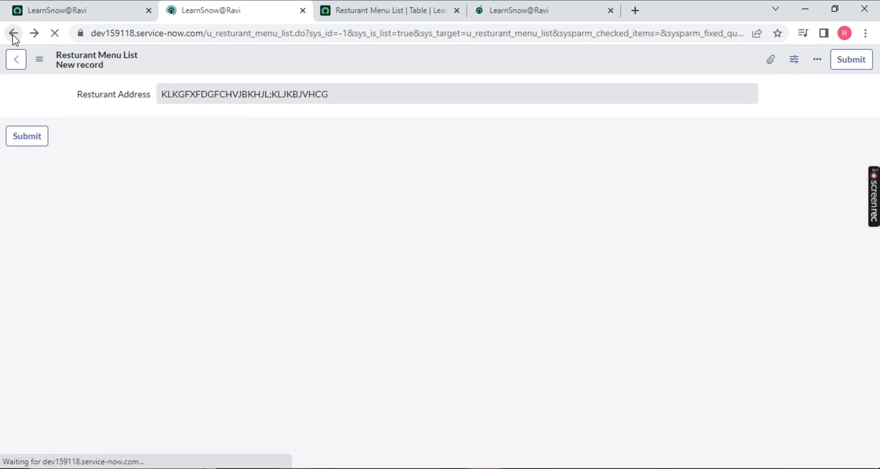
pyautogui.tripleClick(127, 99)
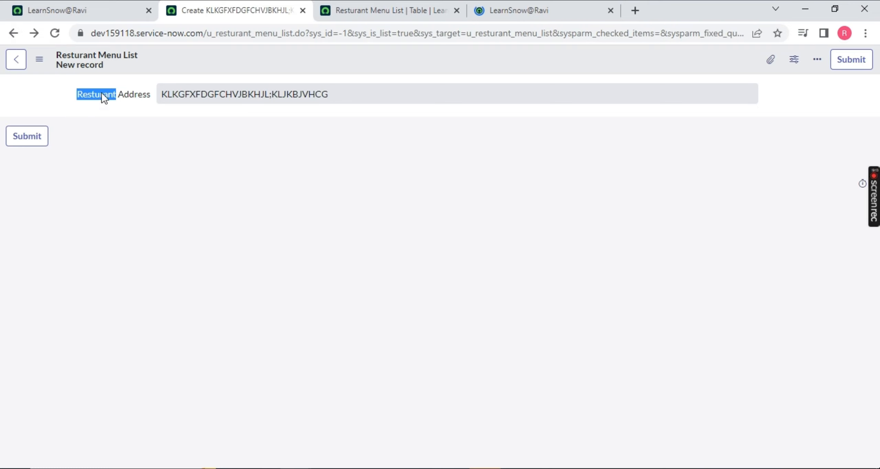
# Step: Delete the TEST record from the Resturant Menu Lists and open a new record form to check its Resturant Address
pyautogui.click(14, 33)
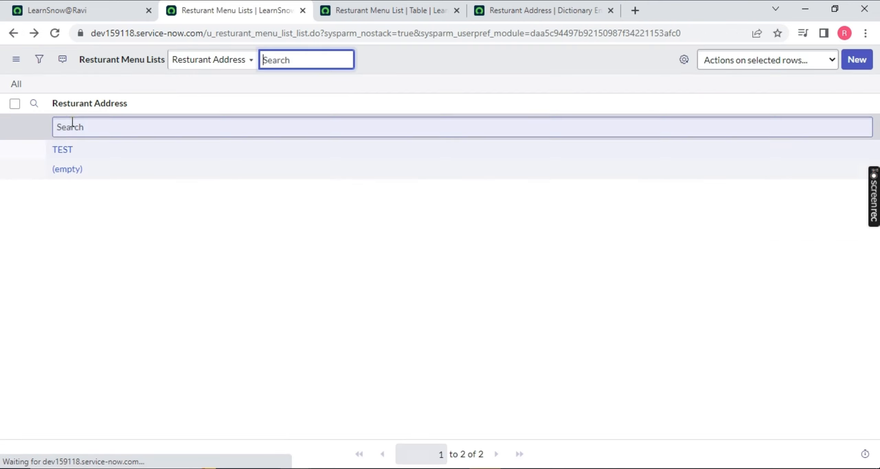
pyautogui.click(14, 150)
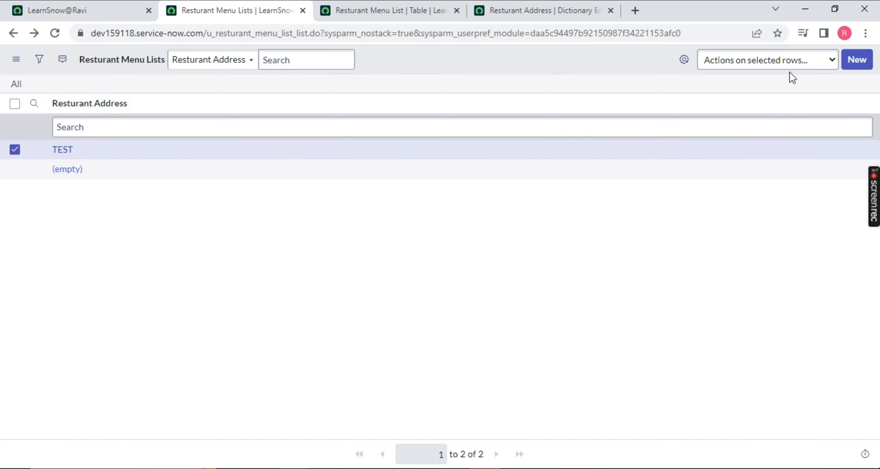
pyautogui.click(757, 69)
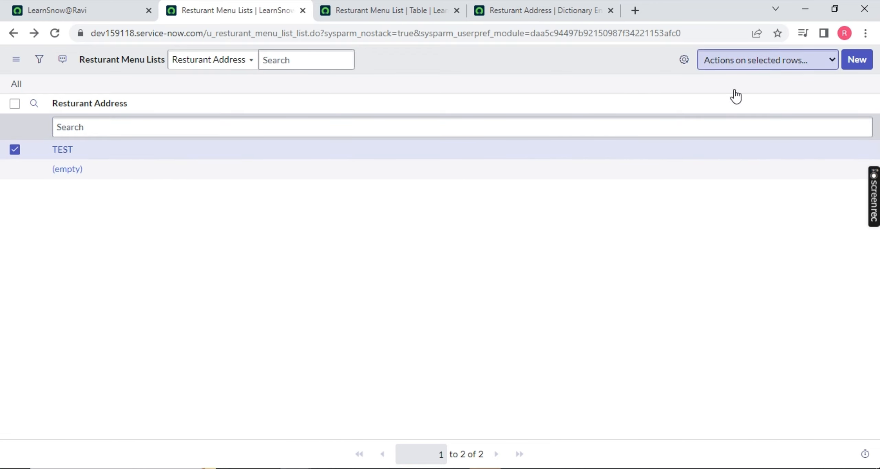
pyautogui.click(726, 91)
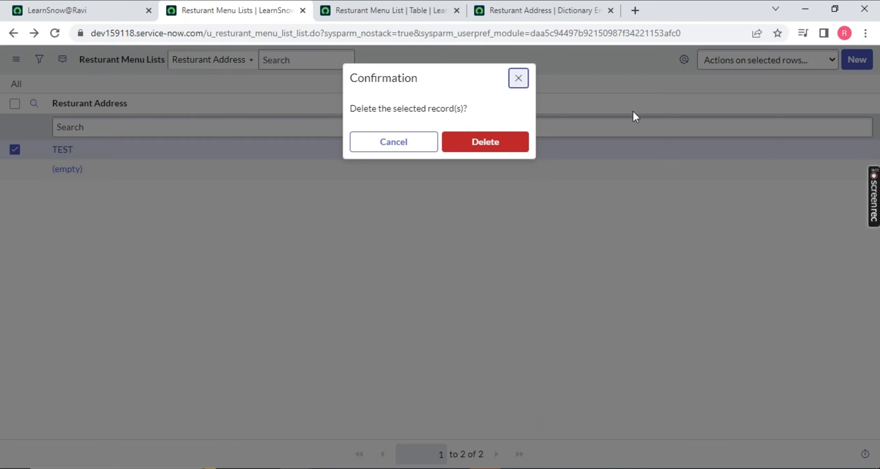
pyautogui.press('Return')
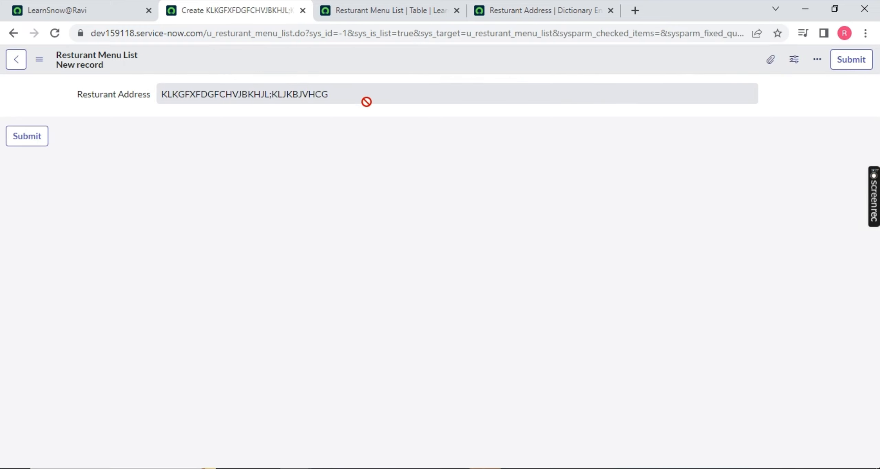
pyautogui.moveTo(384, 100); pyautogui.dragTo(1, 246)
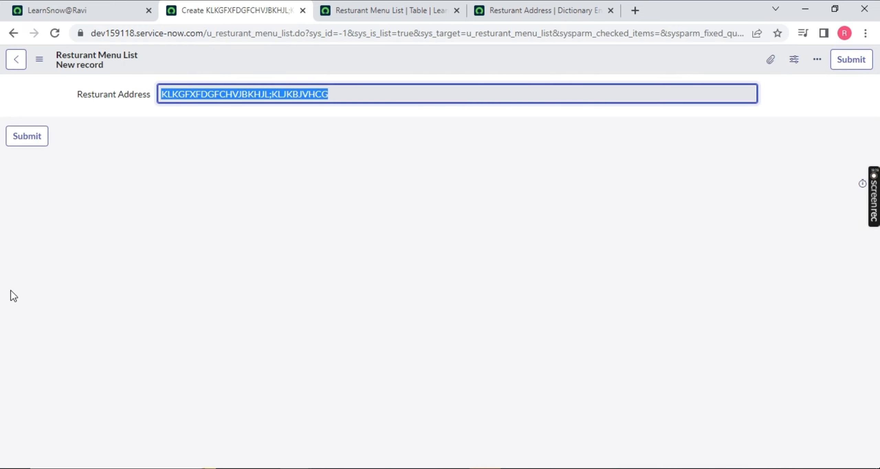
pyautogui.click(359, 186)
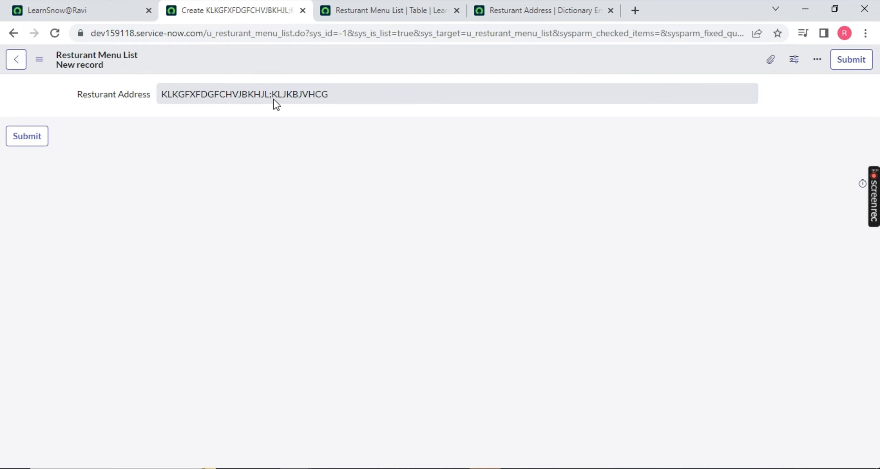
# Step: Replace the Resturant Address default value with EAT SLEEP REPEAT, save the dictionary entry and return to the new record form
pyautogui.click(524, 11)
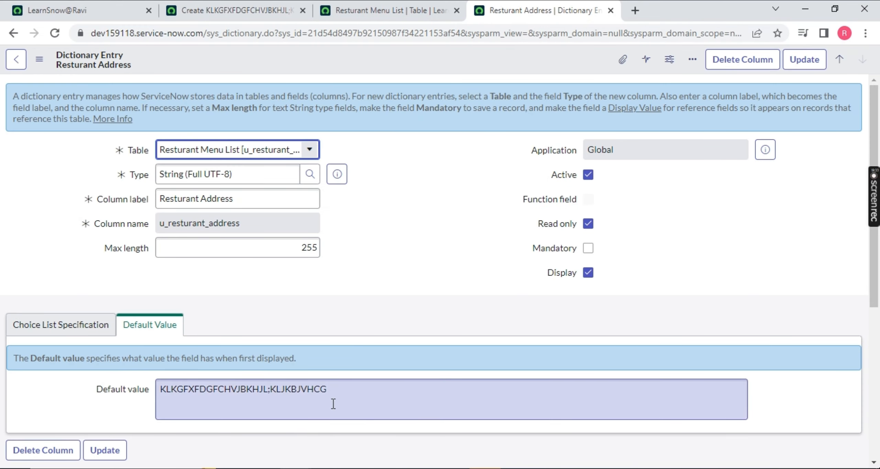
pyautogui.moveTo(340, 400); pyautogui.dragTo(166, 394)
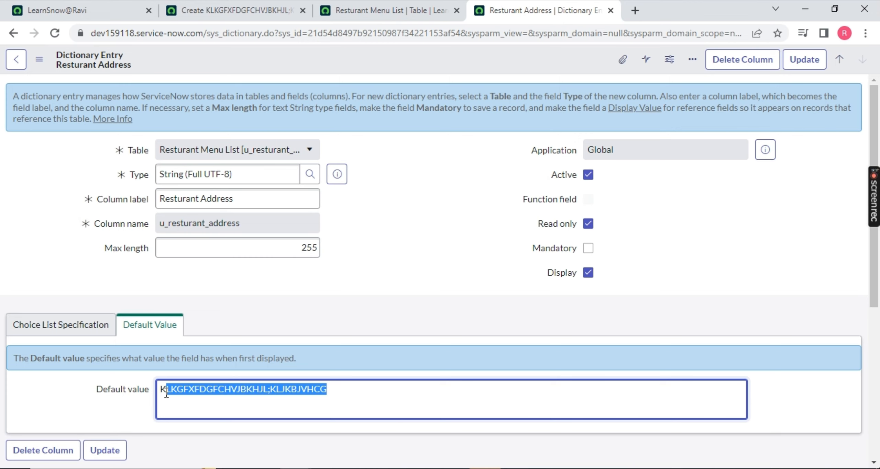
pyautogui.press('BackSpace')
pyautogui.press('BackSpace')
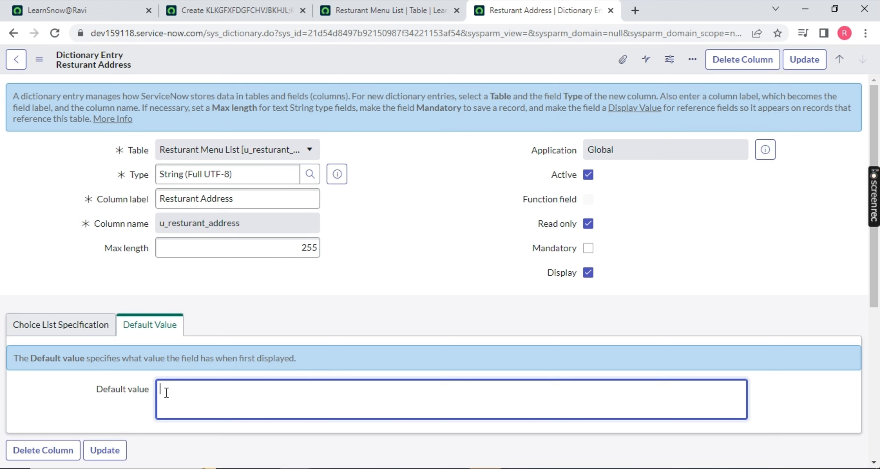
pyautogui.write('EAT SILEEP REPEAT')
pyautogui.click(470, 245)
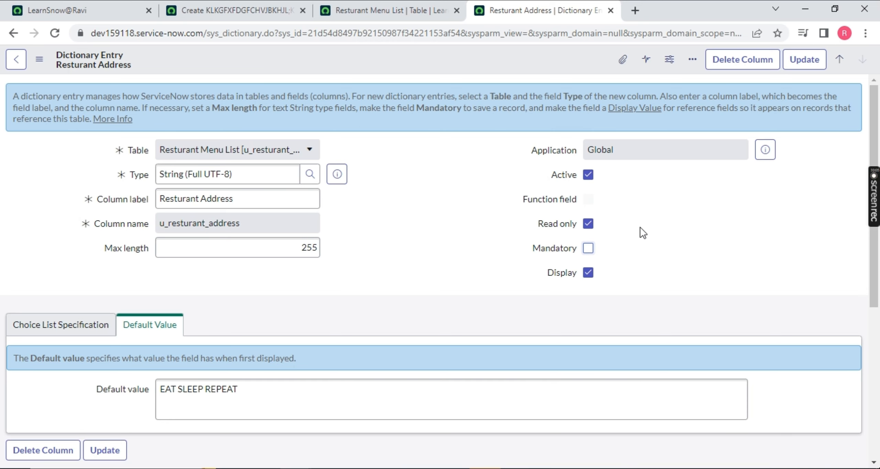
pyautogui.rightClick(439, 54)
pyautogui.click(469, 66)
pyautogui.click(281, 10)
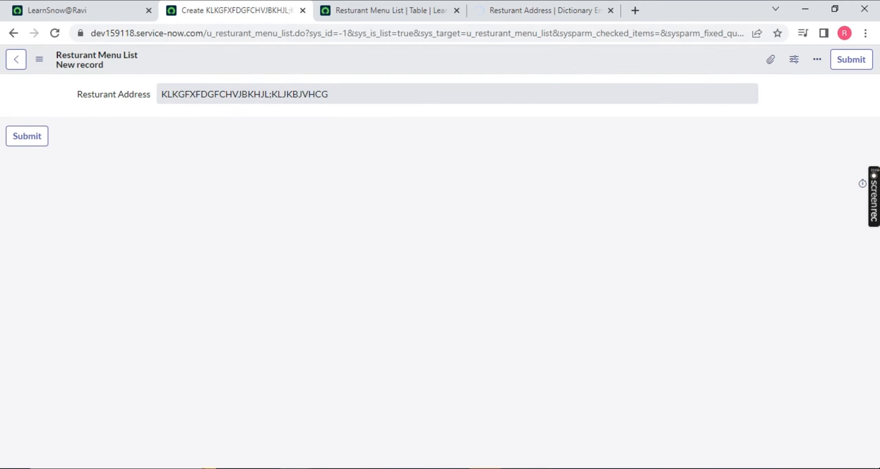
# Step: Reload the new Resturant Menu List record form to check the updated Resturant Address default value
pyautogui.click(55, 33)
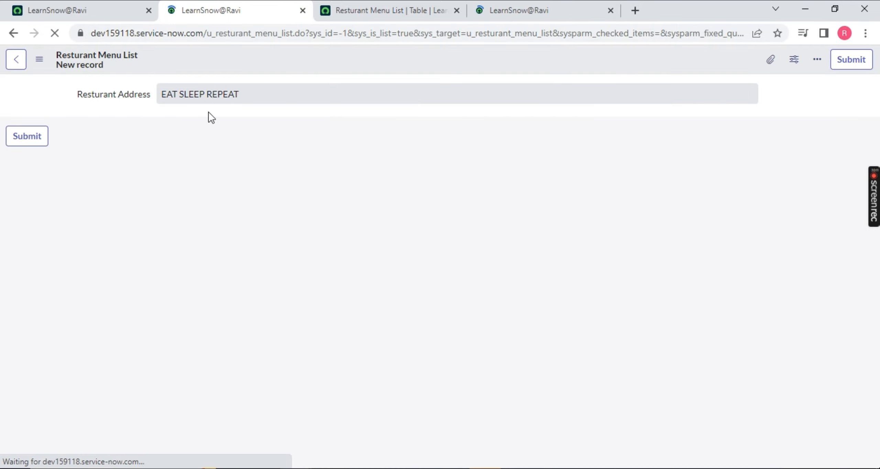
pyautogui.moveTo(239, 94); pyautogui.dragTo(70, 156)
pyautogui.click(150, 147)
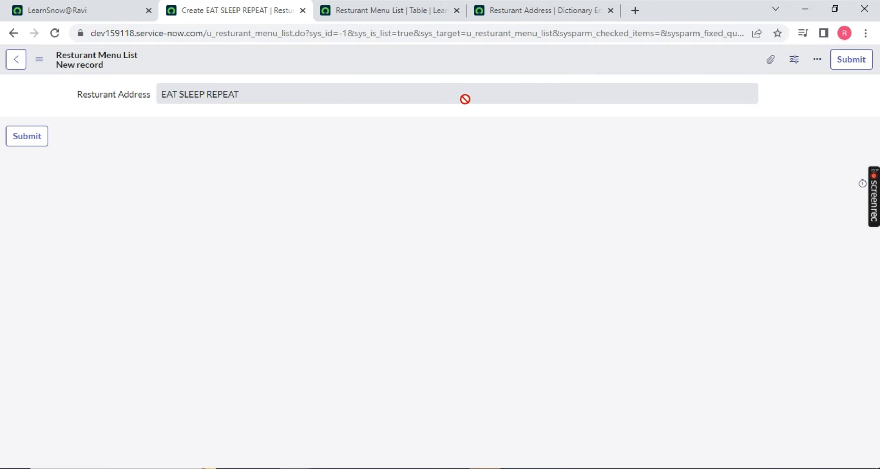
# Step: In the Resturant Address dictionary entry, show the choice list specification and set the column type to Choice
pyautogui.click(574, 10)
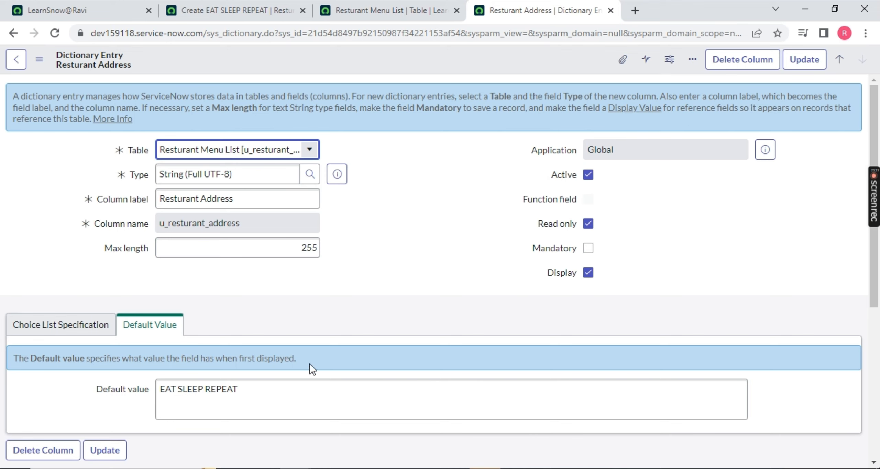
pyautogui.click(251, 388)
pyautogui.moveTo(251, 387); pyautogui.dragTo(122, 390)
pyautogui.click(68, 332)
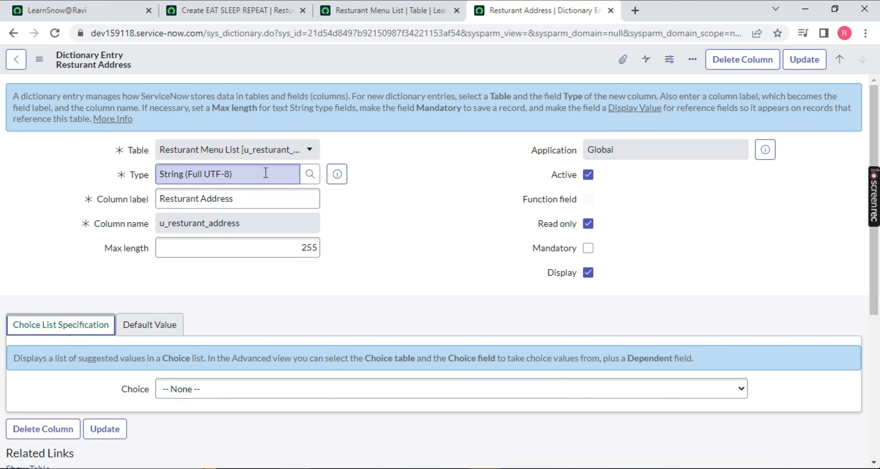
pyautogui.moveTo(266, 174); pyautogui.dragTo(154, 172)
pyautogui.write('choic')
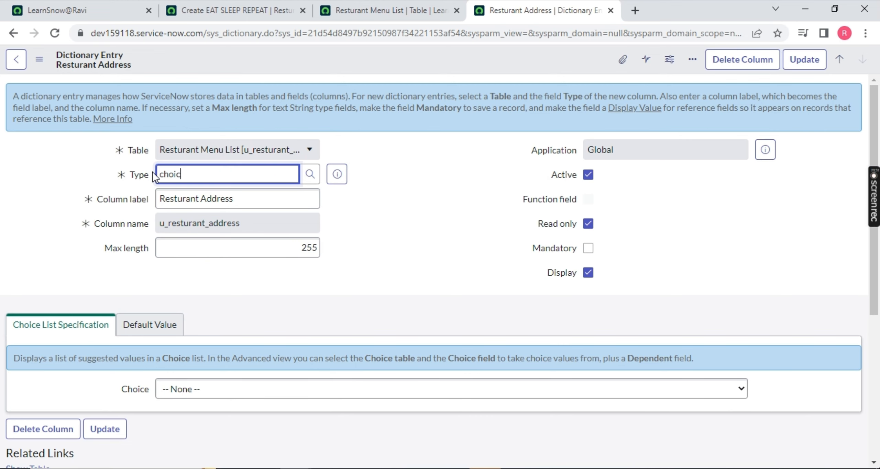
pyautogui.click(451, 210)
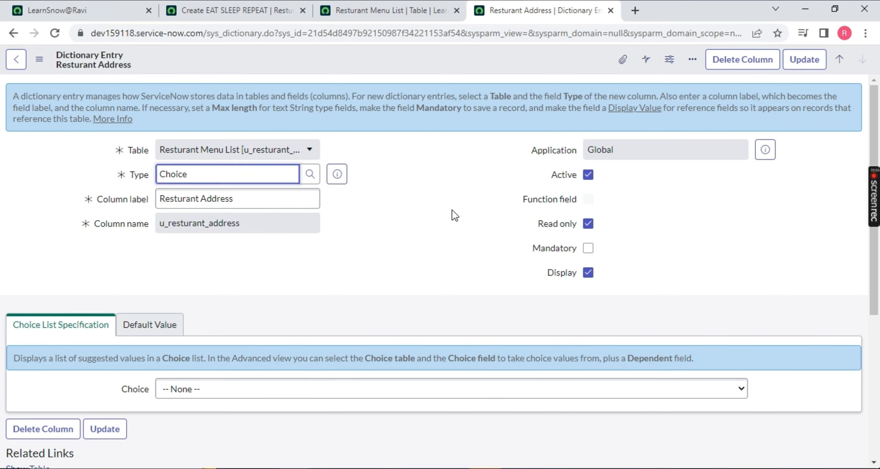
# Step: Look over the Resturant Menu List table's columns and return to the Resturant Address dictionary entry
pyautogui.click(351, 8)
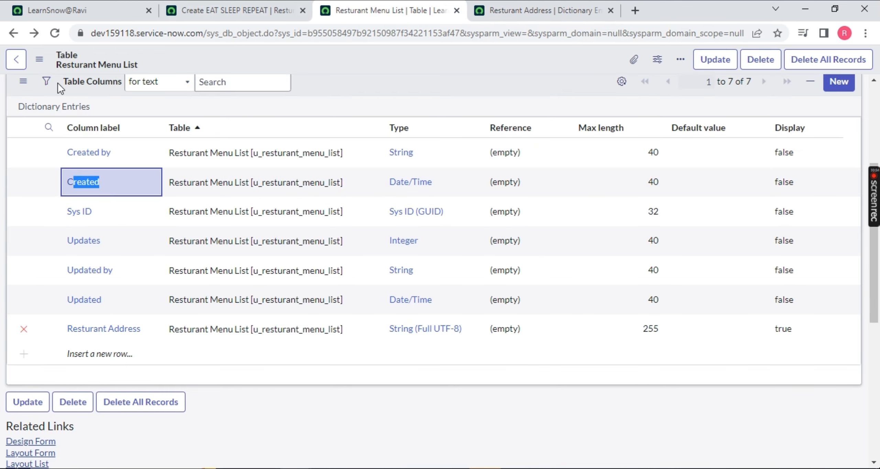
pyautogui.click(257, 4)
pyautogui.click(428, 3)
pyautogui.click(495, 6)
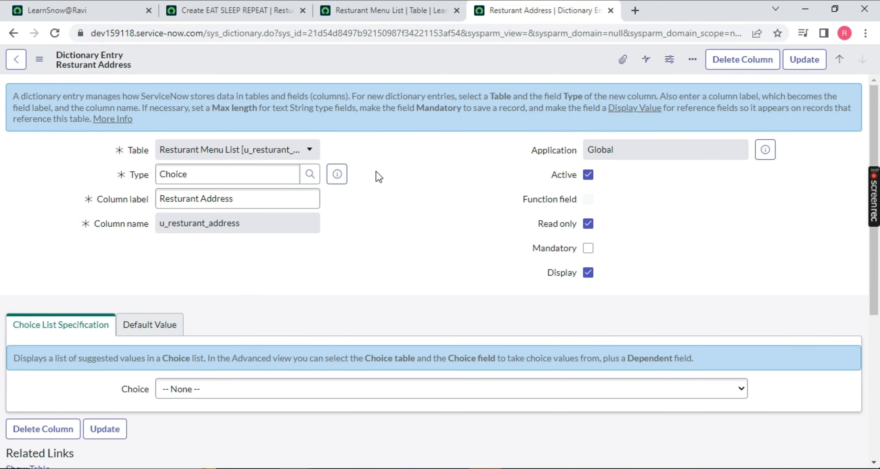